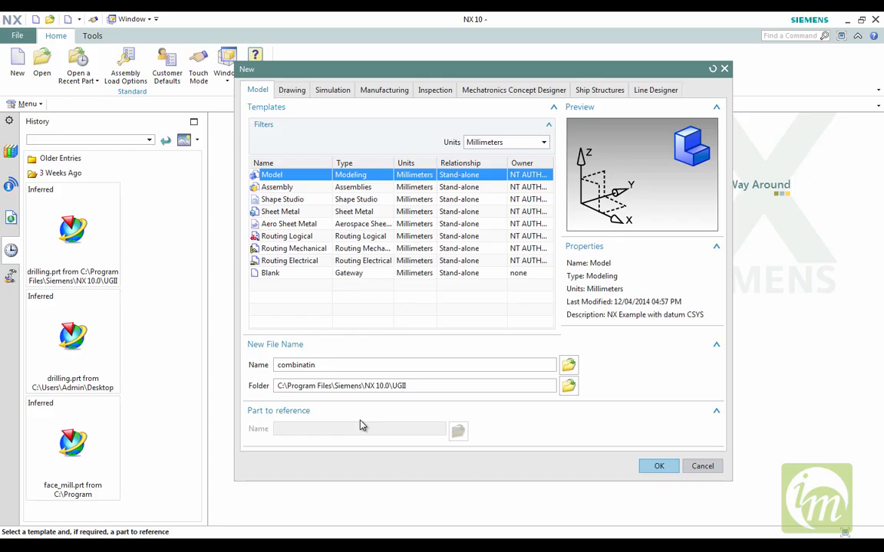
Step: Name the new millimetre Model part combination.prt and create it
{"action": "key", "text": "BackSpace"}
{"action": "type", "text": "on"}
{"action": "left_click", "coordinate": [660, 466]}
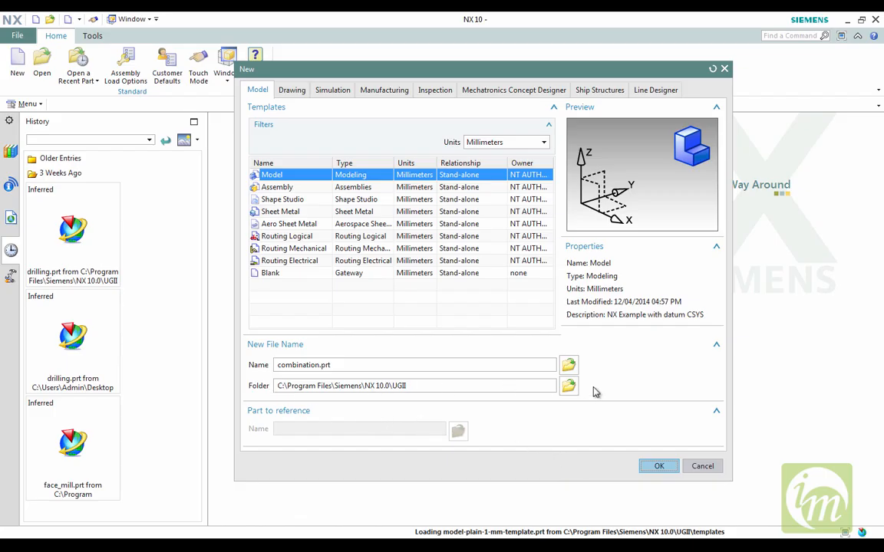
{"action": "left_click", "coordinate": [644, 466]}
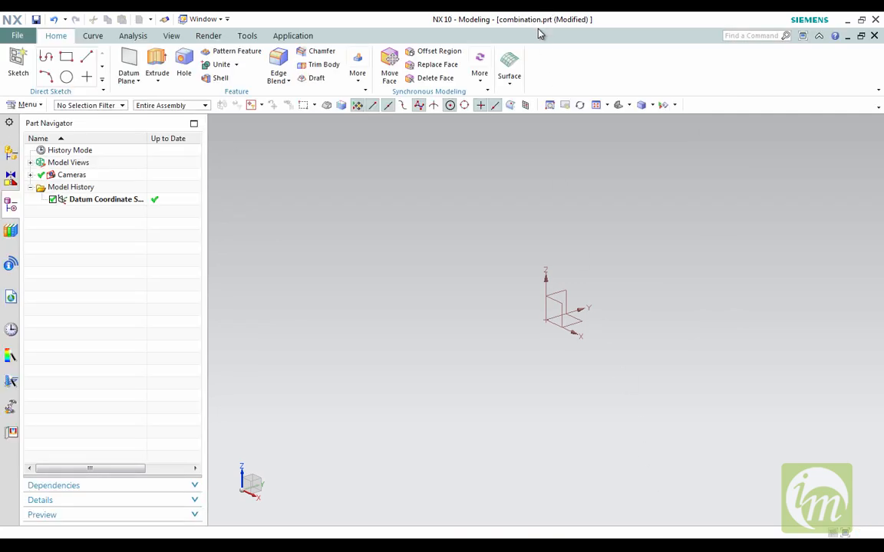
Step: Sketch a rectangle about 165 by 74 mm around the origin on the XY plane of the datum coordinate system
{"action": "left_click", "coordinate": [20, 62]}
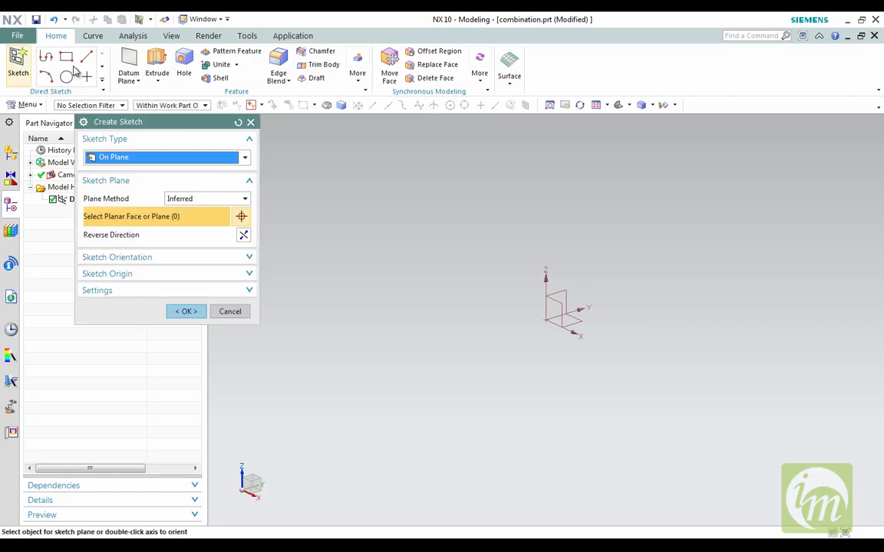
{"action": "left_click", "coordinate": [574, 326]}
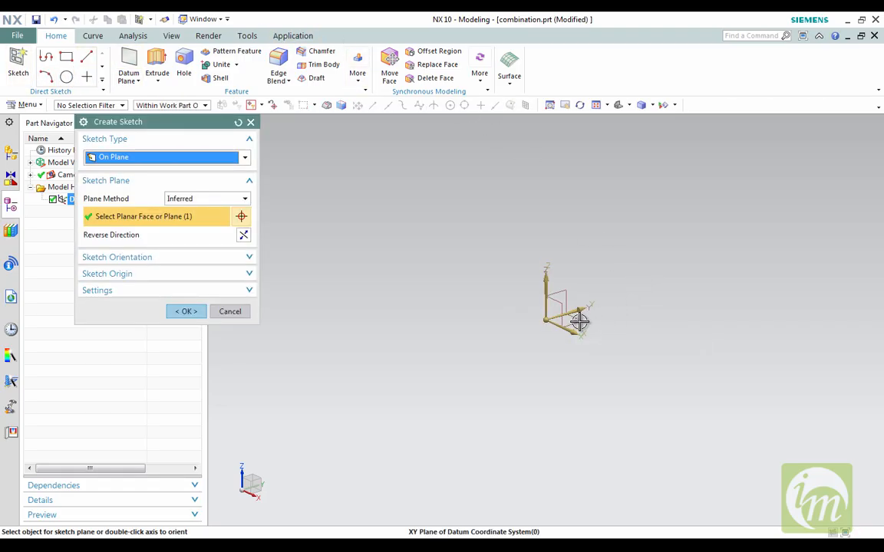
{"action": "left_click", "coordinate": [188, 311]}
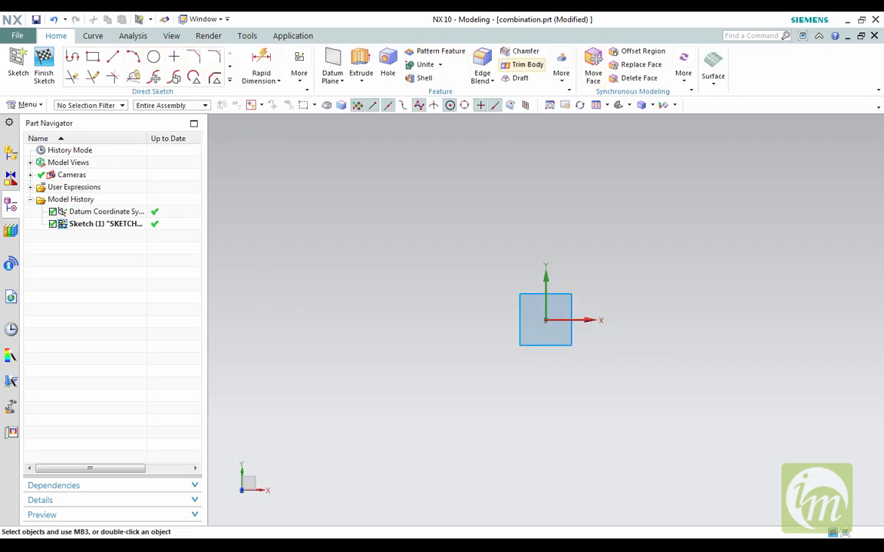
{"action": "left_click", "coordinate": [93, 57]}
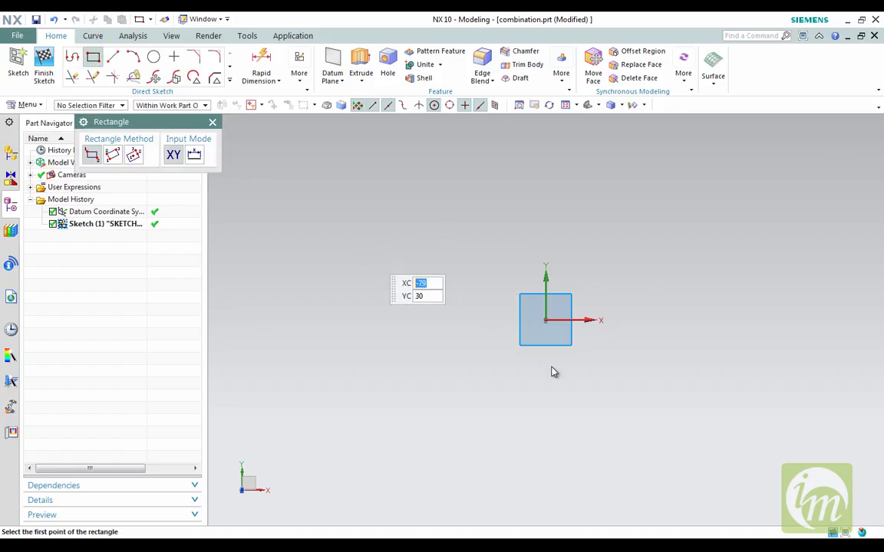
{"action": "left_click", "coordinate": [369, 253]}
{"action": "left_click", "coordinate": [737, 418]}
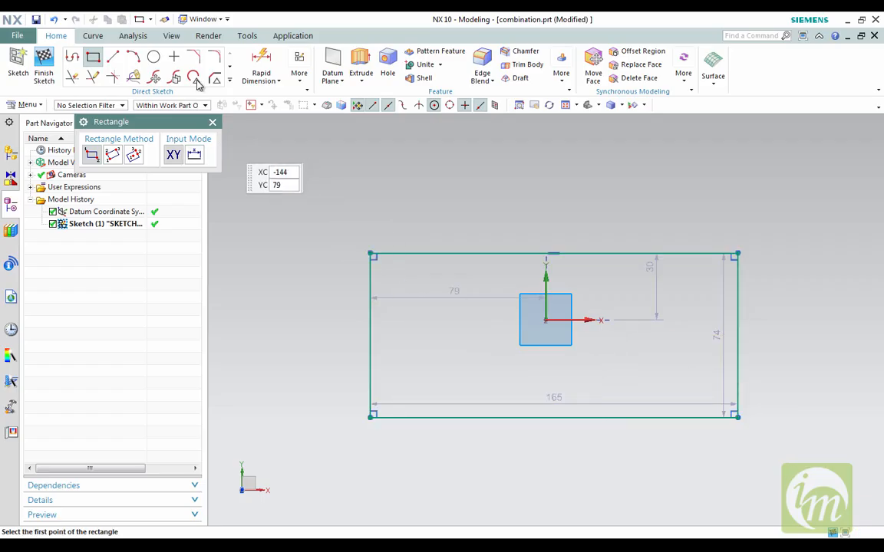
{"action": "left_click", "coordinate": [212, 123]}
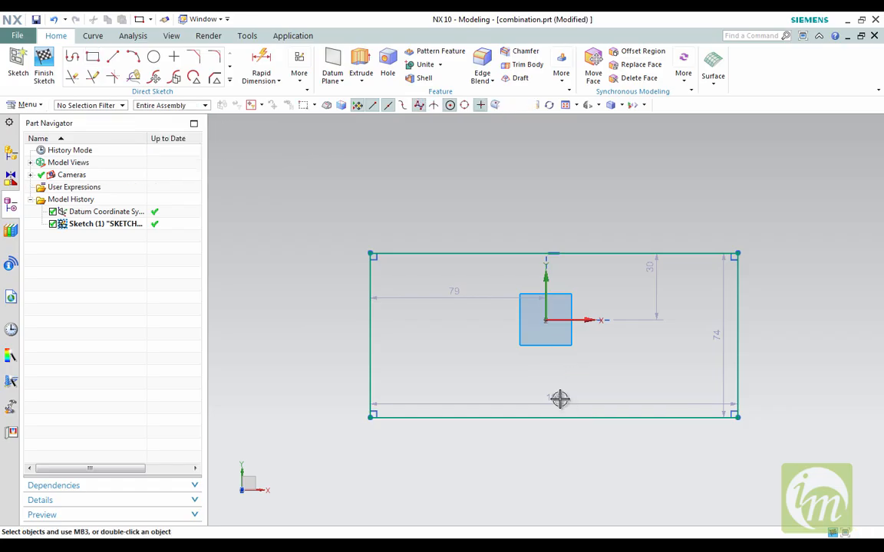
Step: Set the rectangle's width to 150 mm and its height to 100 mm
{"action": "double_click", "coordinate": [560, 402]}
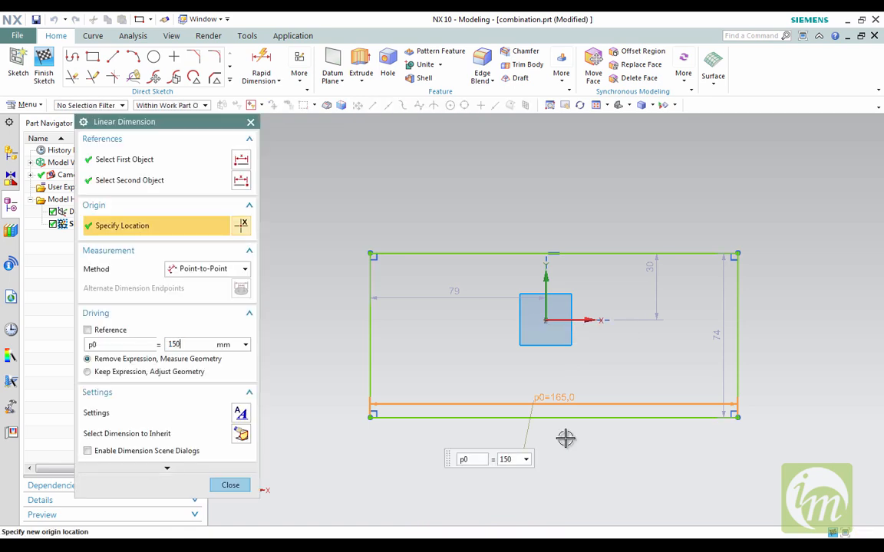
{"action": "left_click", "coordinate": [241, 486]}
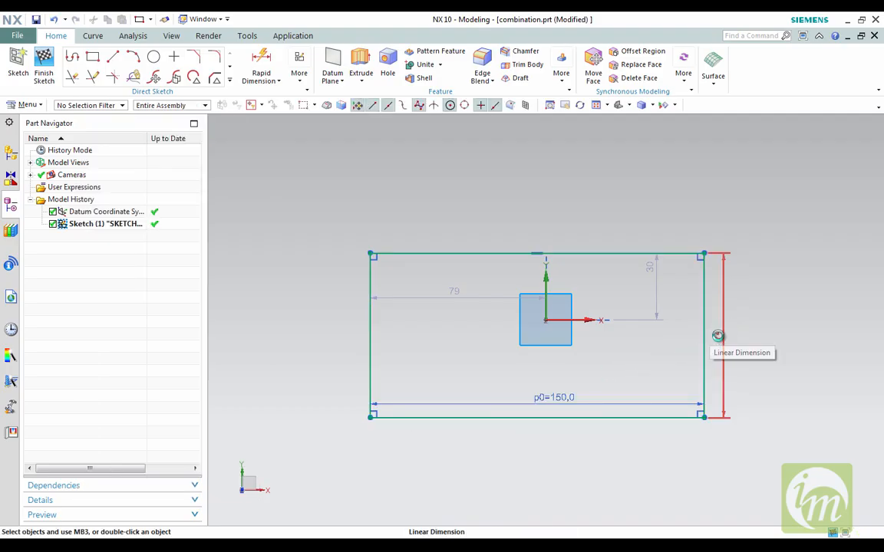
{"action": "double_click", "coordinate": [717, 335]}
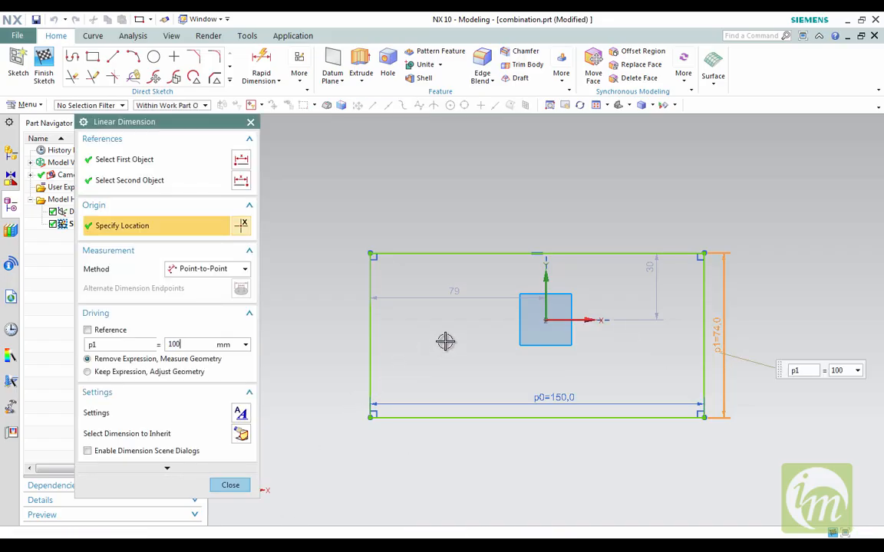
{"action": "key", "text": "Return"}
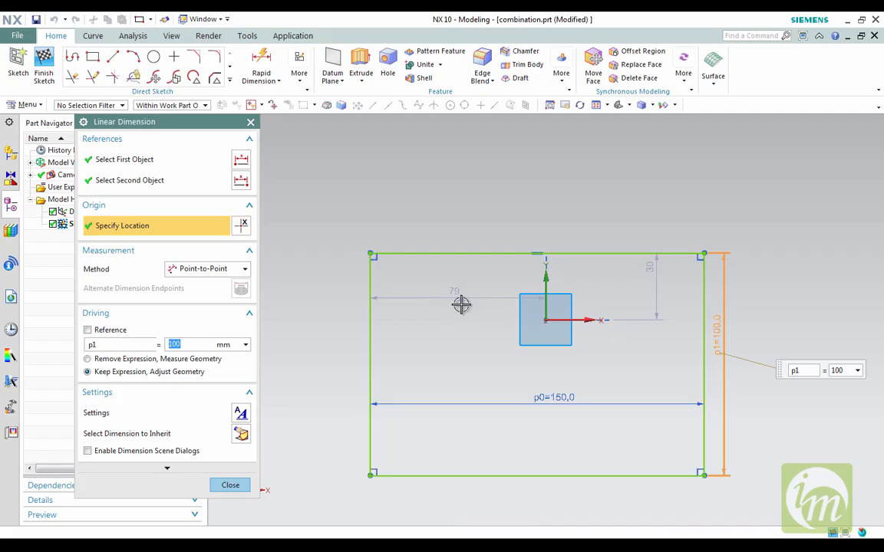
{"action": "middle_click", "coordinate": [475, 369]}
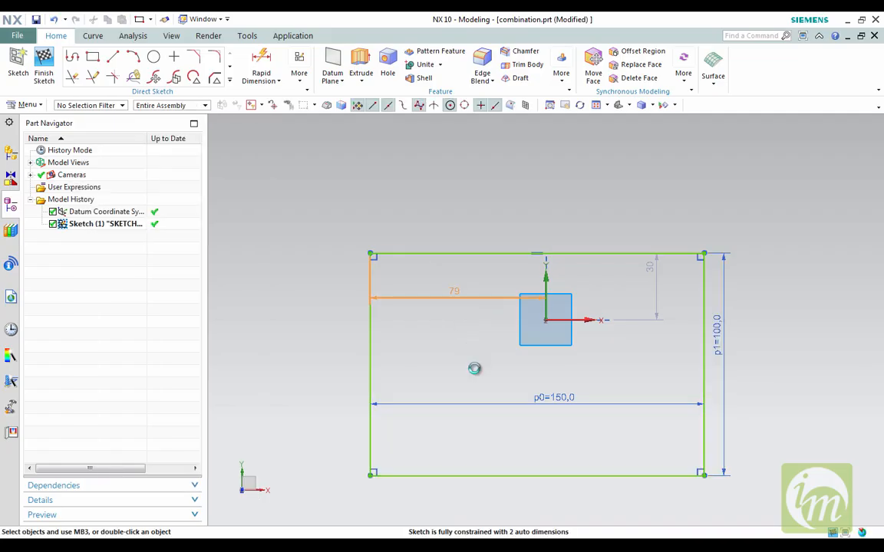
Step: Centre the rectangle on the origin by setting its left edge's distance to 75 mm and its upper edge's distance to 50 mm
{"action": "type", "text": "75"}
{"action": "key", "text": "Return"}
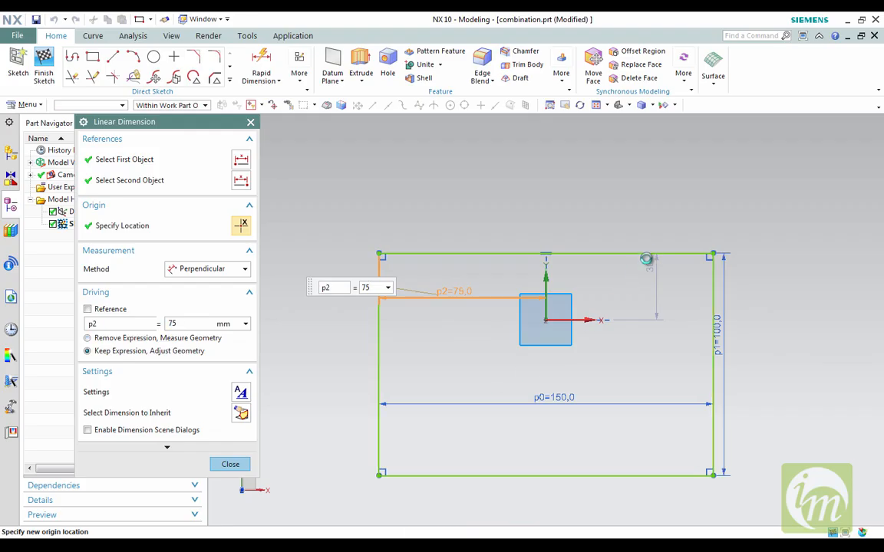
{"action": "left_click", "coordinate": [652, 267]}
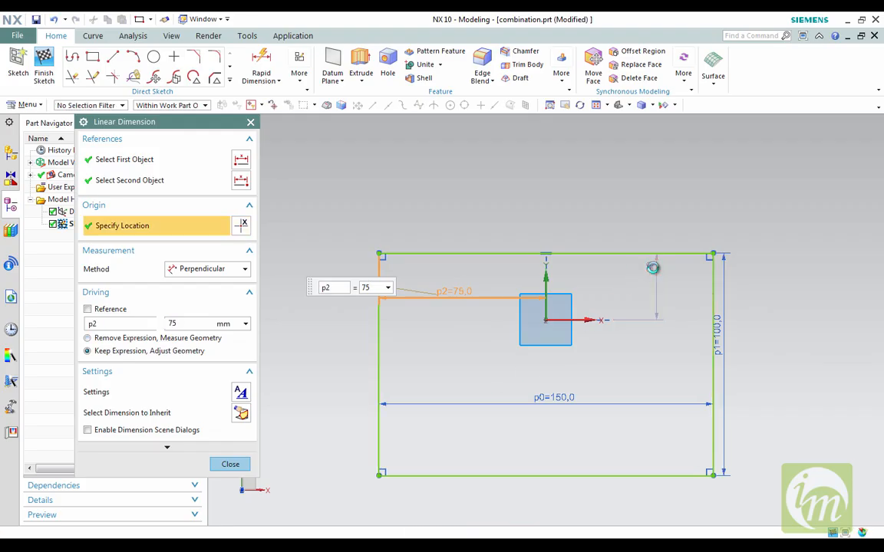
{"action": "middle_click", "coordinate": [652, 267]}
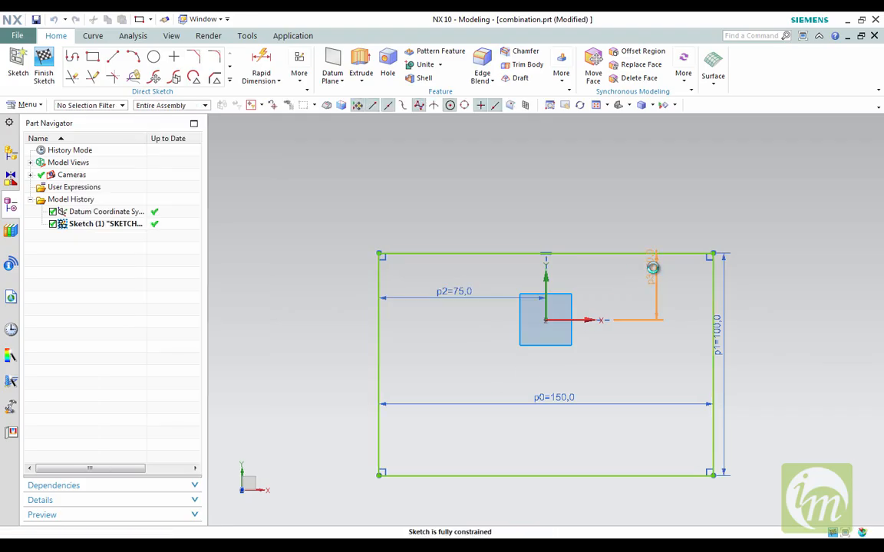
{"action": "double_click", "coordinate": [652, 267]}
{"action": "type", "text": "50"}
{"action": "key", "text": "Return"}
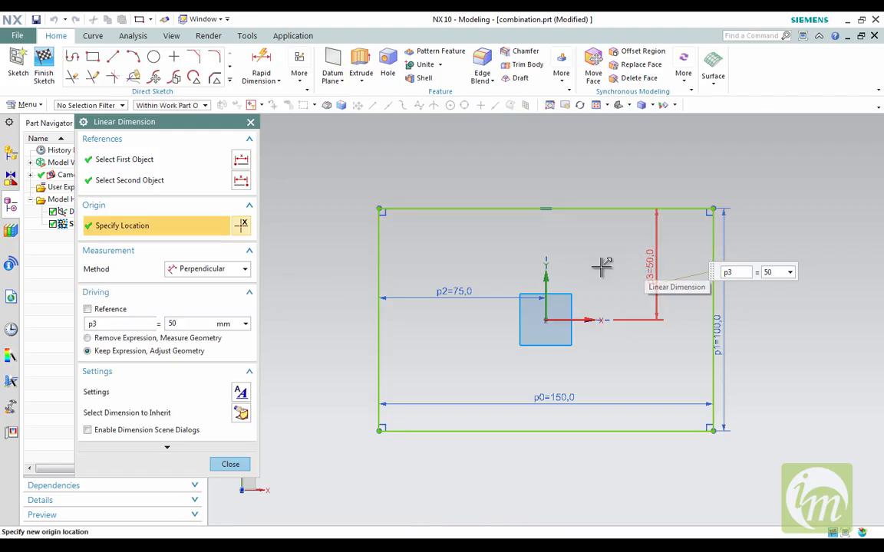
{"action": "left_click", "coordinate": [231, 465]}
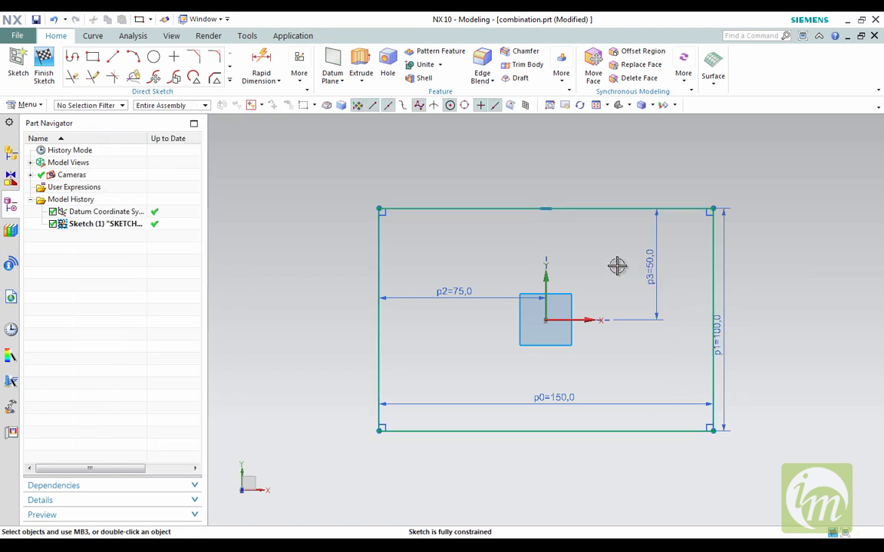
Step: Extrude the rectangle into a block with an end distance of 40 mm
{"action": "left_click", "coordinate": [354, 74]}
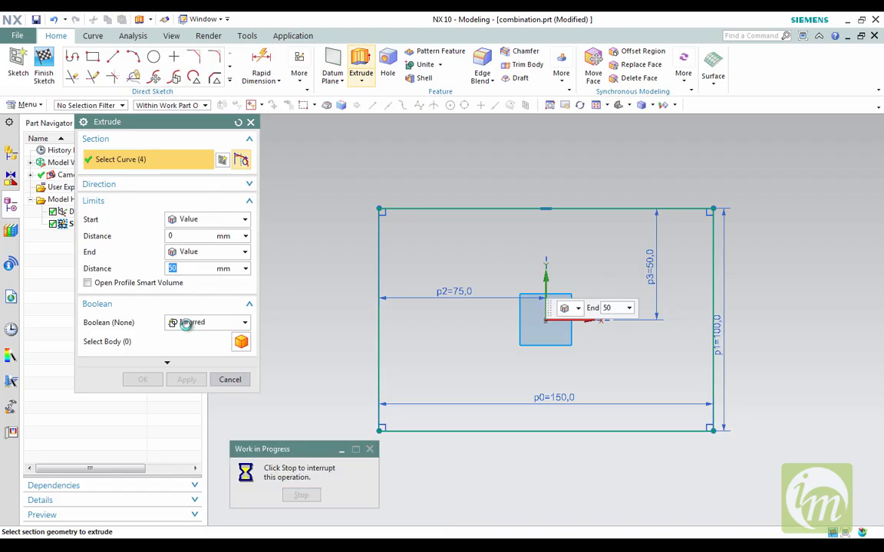
{"action": "type", "text": "40"}
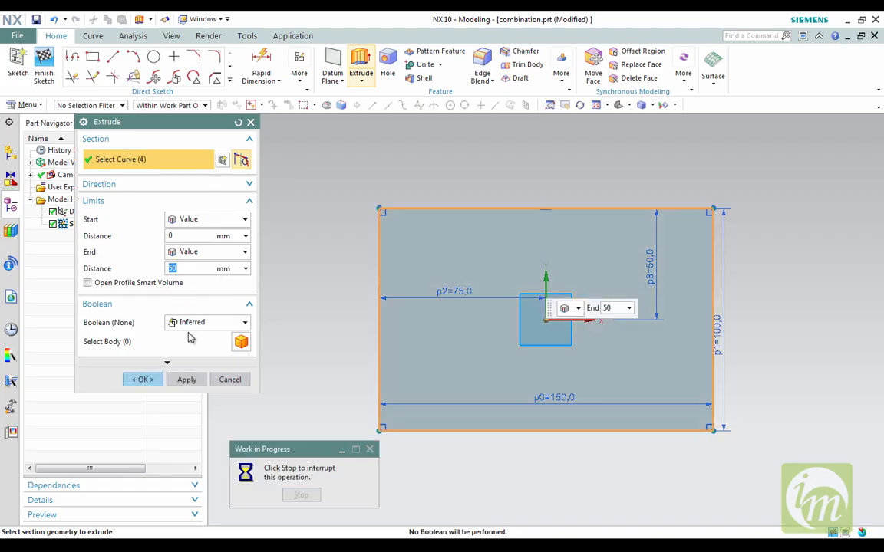
{"action": "left_click", "coordinate": [145, 380]}
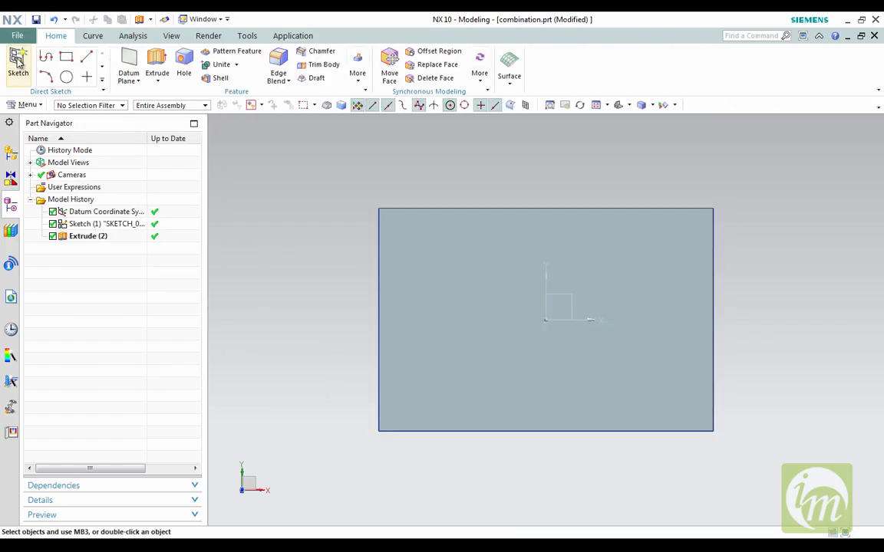
Step: Sketch a rectangle about 114 by 51 mm inside the outline of the block's top face
{"action": "left_click", "coordinate": [19, 64]}
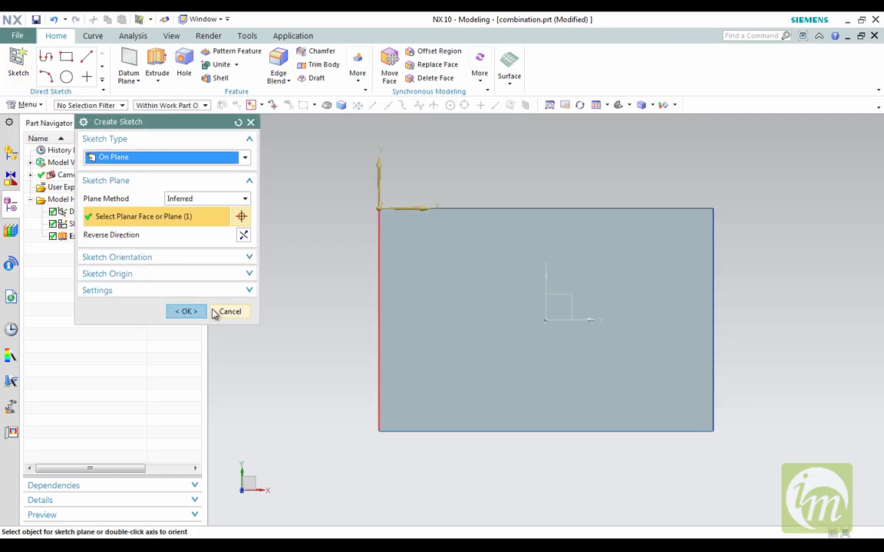
{"action": "left_click", "coordinate": [187, 311]}
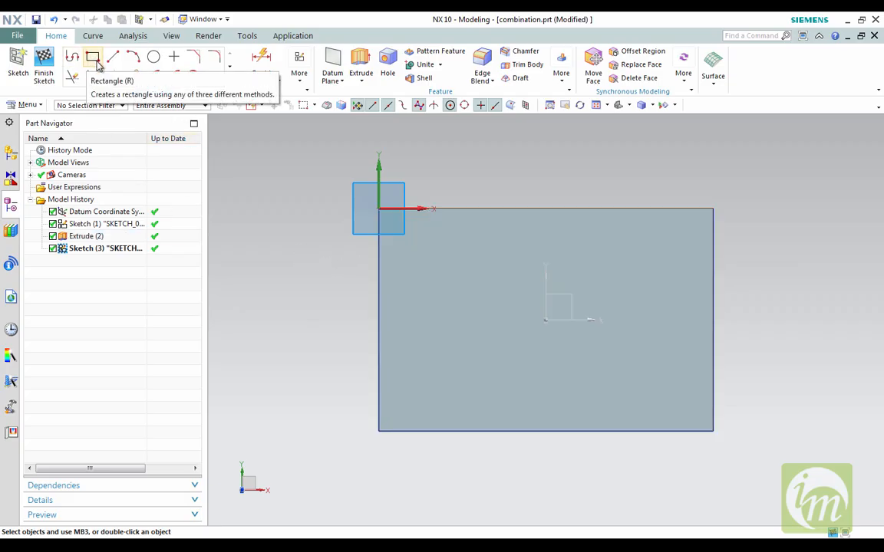
{"action": "left_click", "coordinate": [92, 57]}
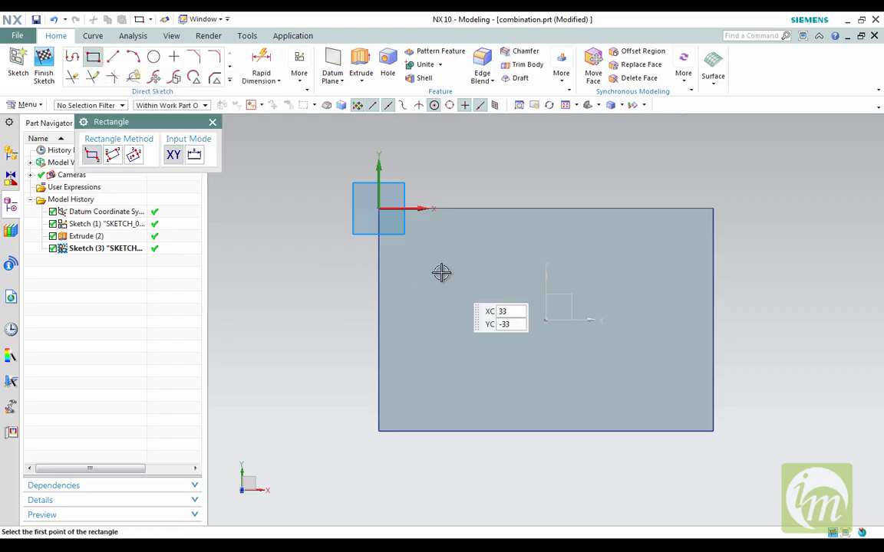
{"action": "left_click", "coordinate": [427, 267]}
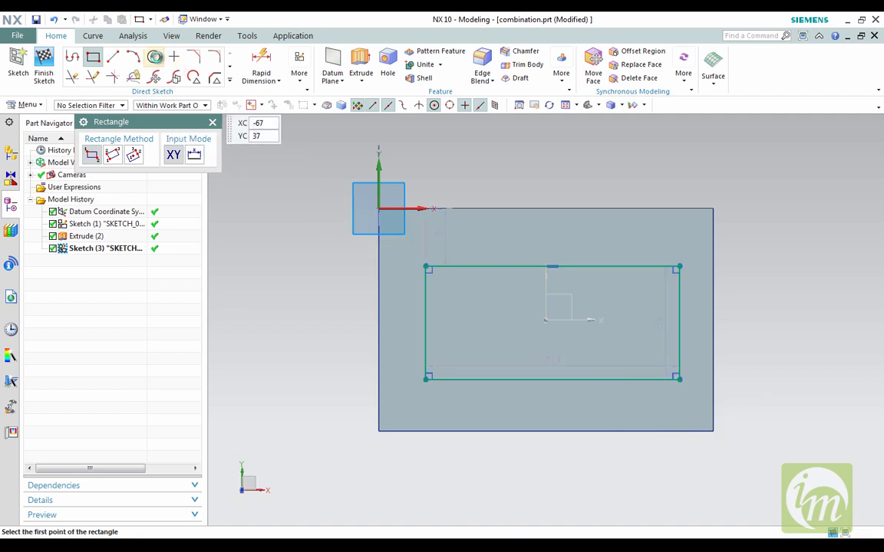
Step: Draw a circle centred on the midpoint of the inner rectangle's upper edge and set its diameter to 30 mm
{"action": "left_click", "coordinate": [154, 58]}
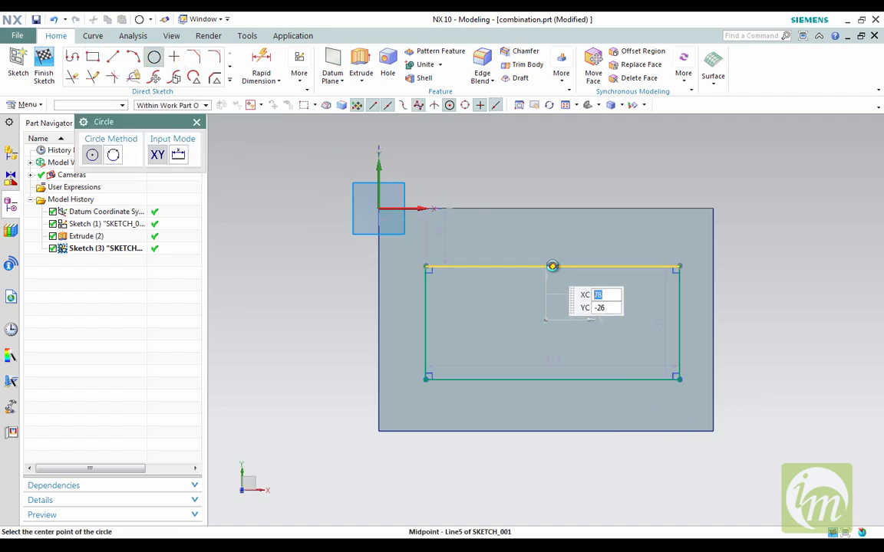
{"action": "left_click", "coordinate": [550, 266]}
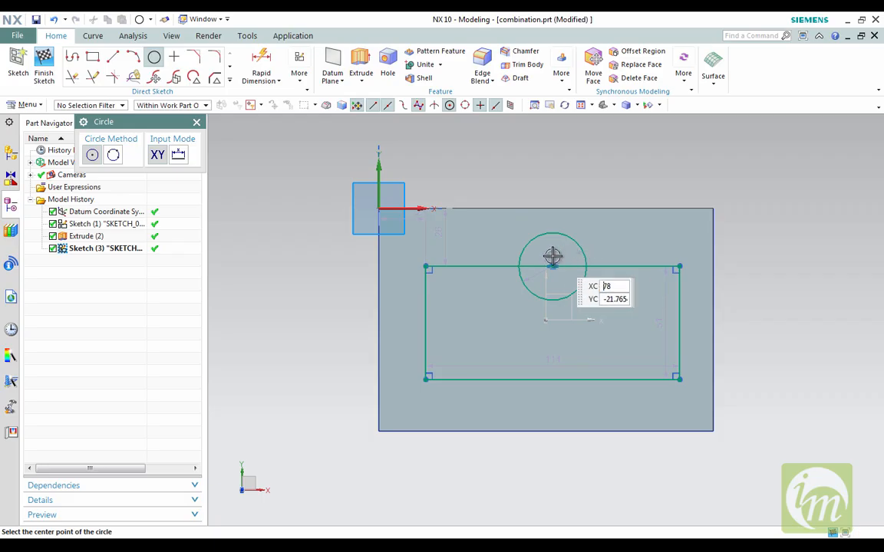
{"action": "left_click", "coordinate": [557, 257]}
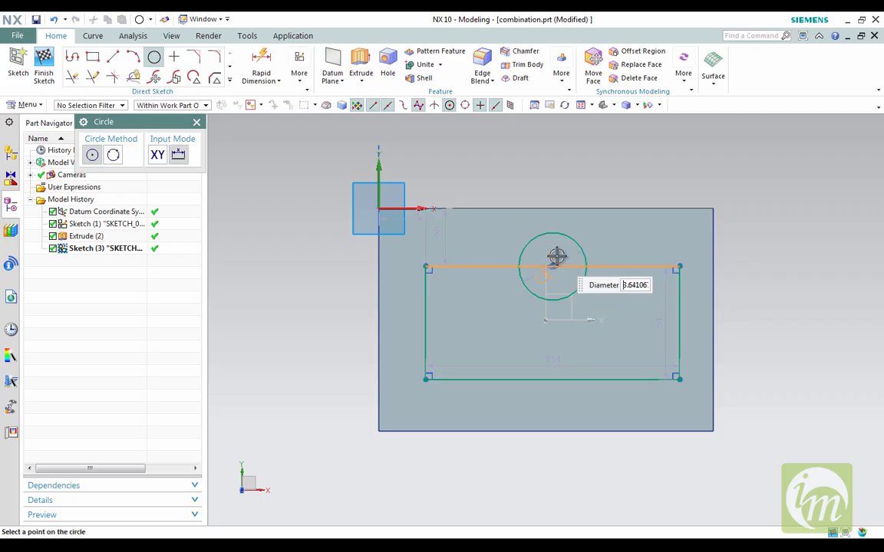
{"action": "key", "text": "Escape"}
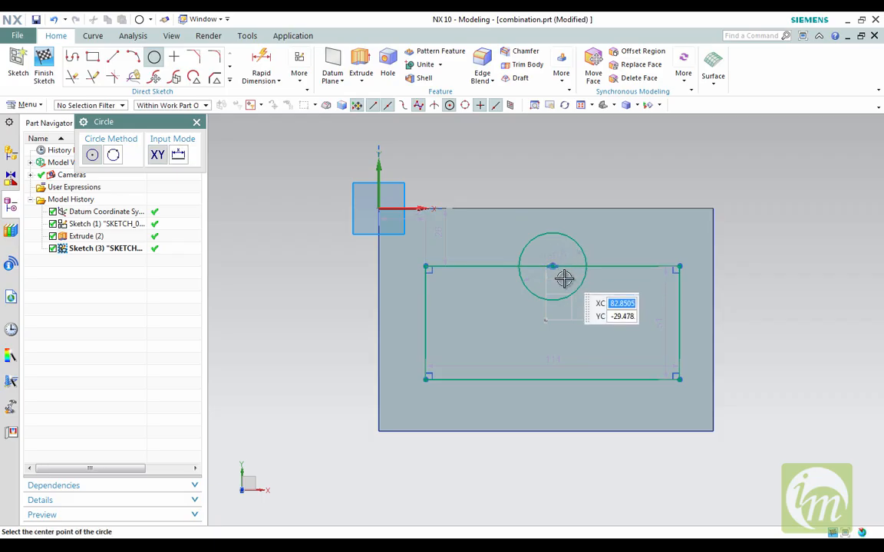
{"action": "left_click", "coordinate": [197, 122]}
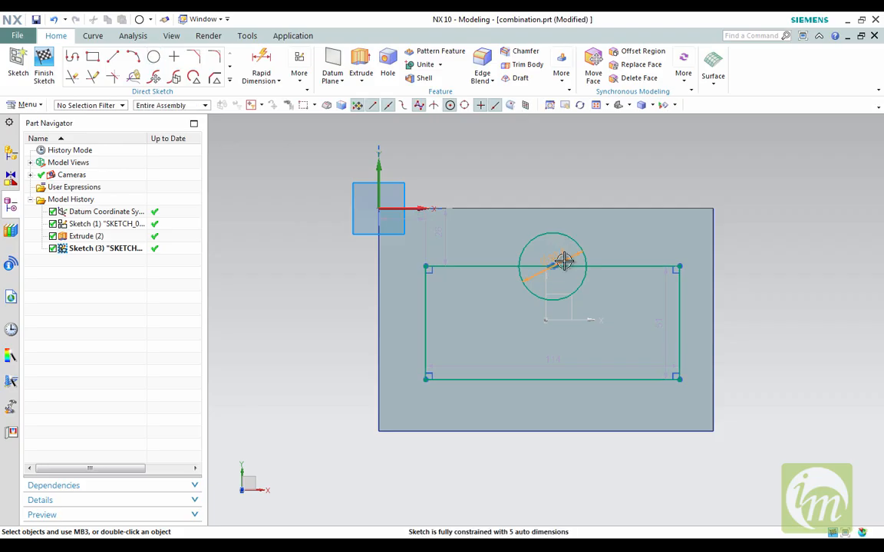
{"action": "key", "text": "ctrl+q"}
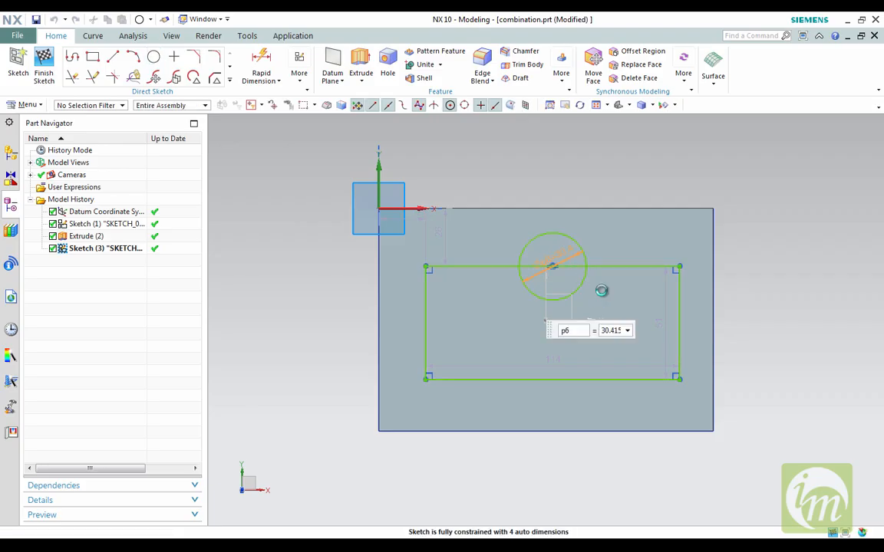
{"action": "type", "text": "30"}
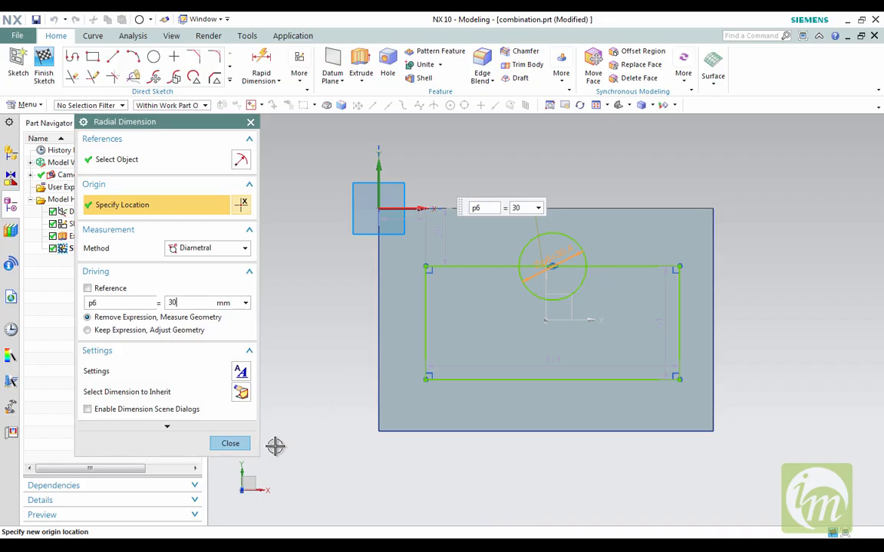
{"action": "left_click", "coordinate": [231, 443]}
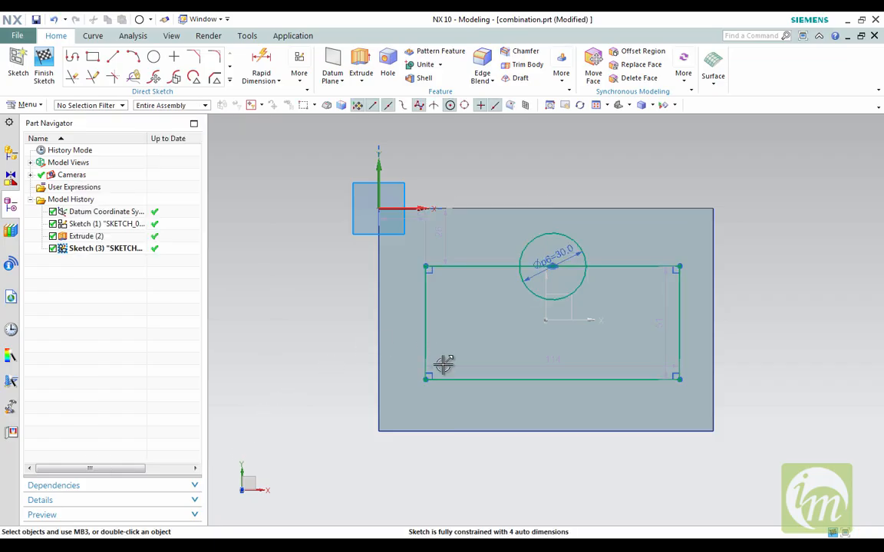
Step: Chamfer the inner rectangle's lower-left corner with a Symmetric chamfer of about 18 mm
{"action": "left_click", "coordinate": [194, 57]}
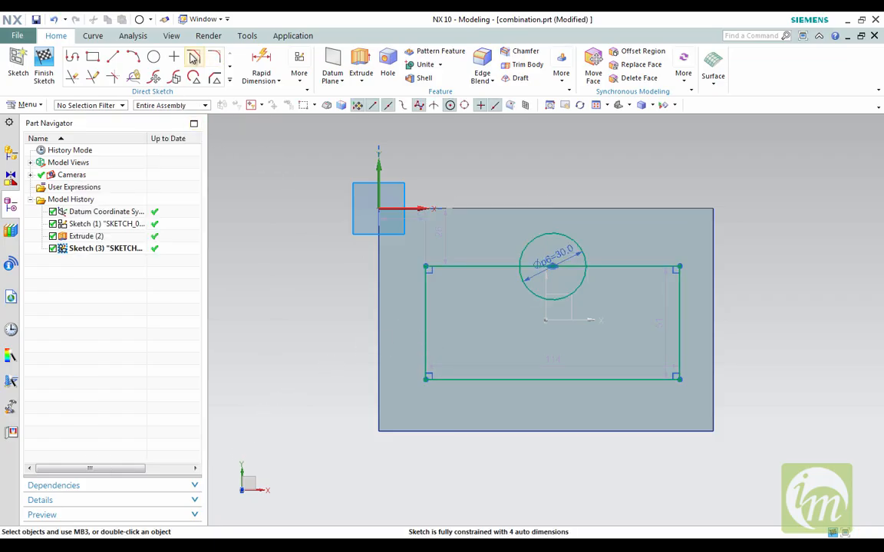
{"action": "left_click", "coordinate": [427, 349]}
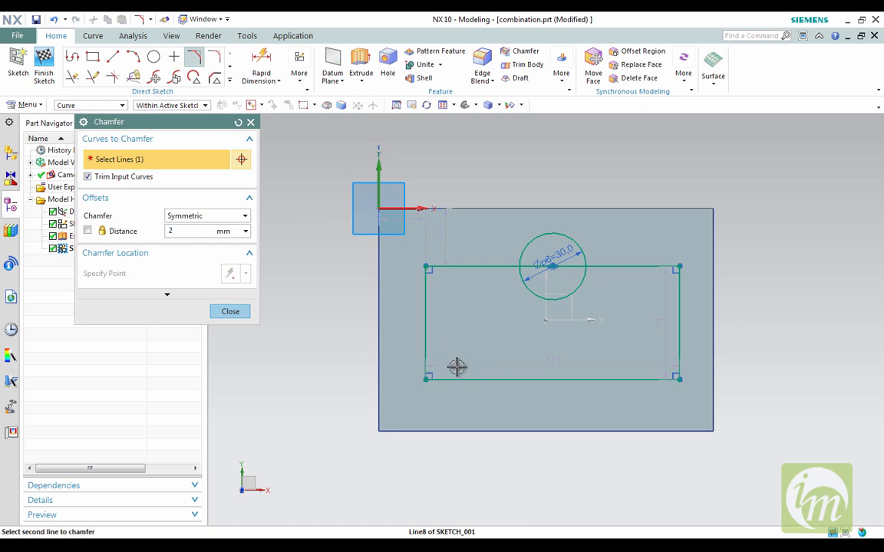
{"action": "left_click", "coordinate": [459, 379]}
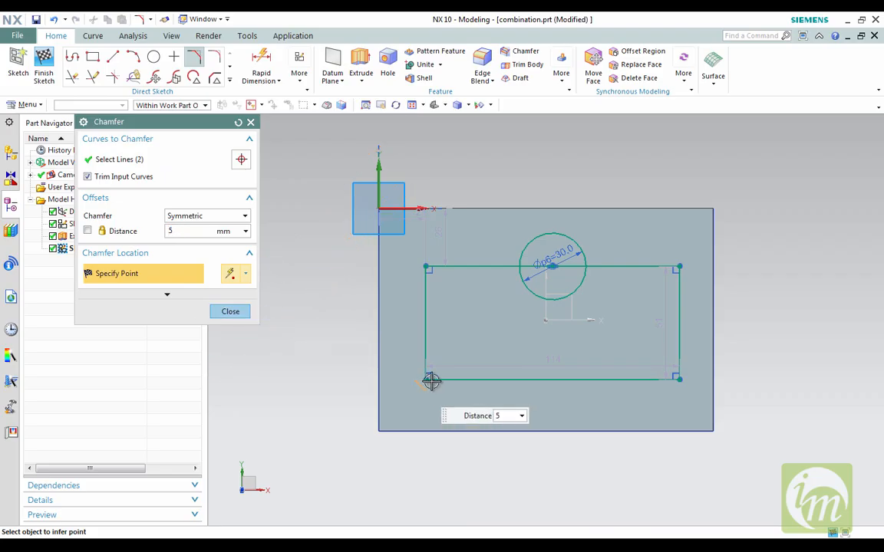
{"action": "left_click", "coordinate": [447, 360]}
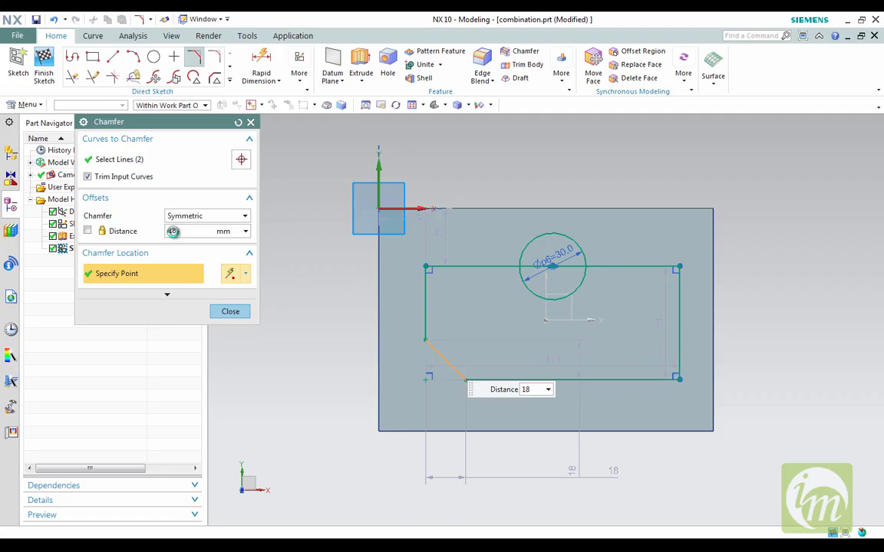
{"action": "double_click", "coordinate": [180, 231]}
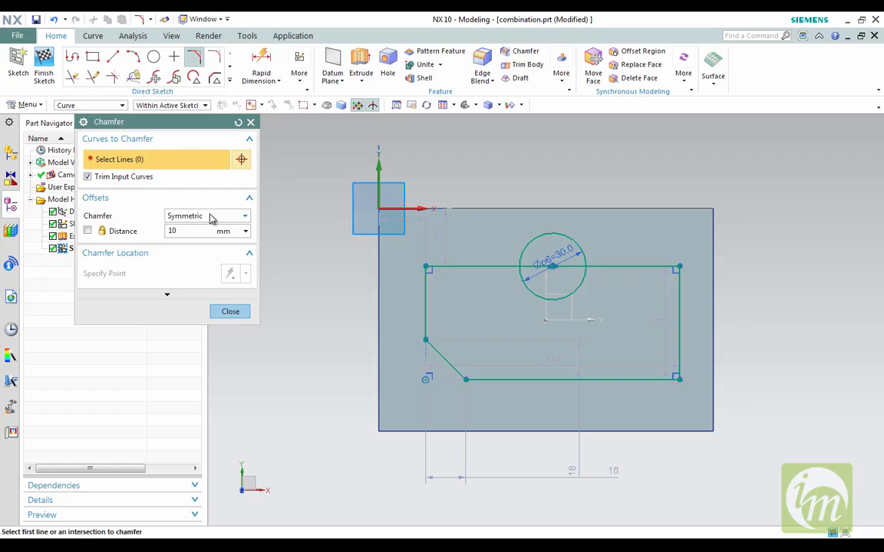
{"action": "left_click", "coordinate": [212, 218]}
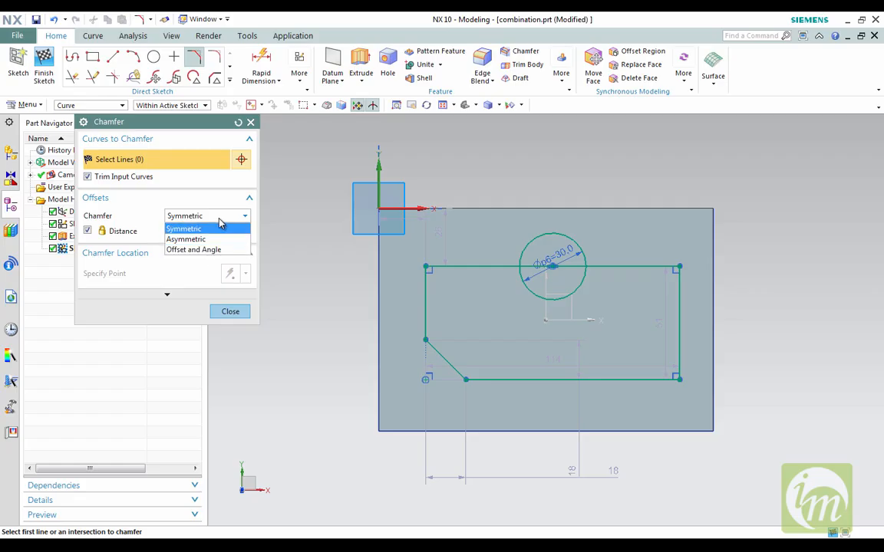
{"action": "left_click", "coordinate": [217, 228]}
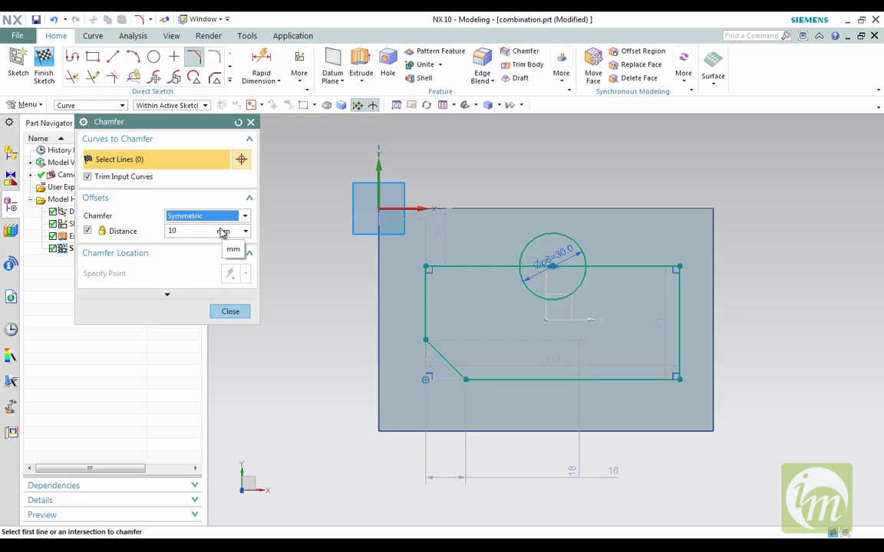
{"action": "left_click", "coordinate": [228, 312]}
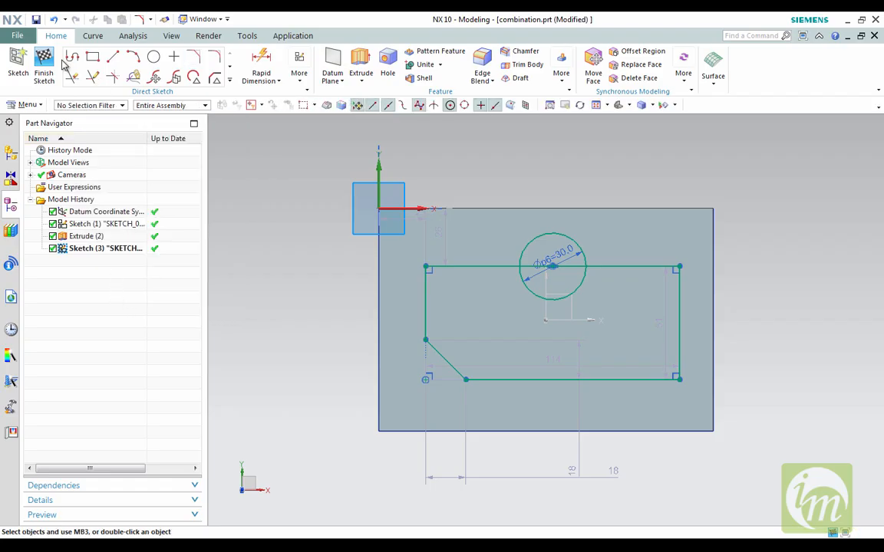
Step: Trim away the circle's lower half and the part of the rectangle's upper edge inside the circle
{"action": "left_click", "coordinate": [72, 77]}
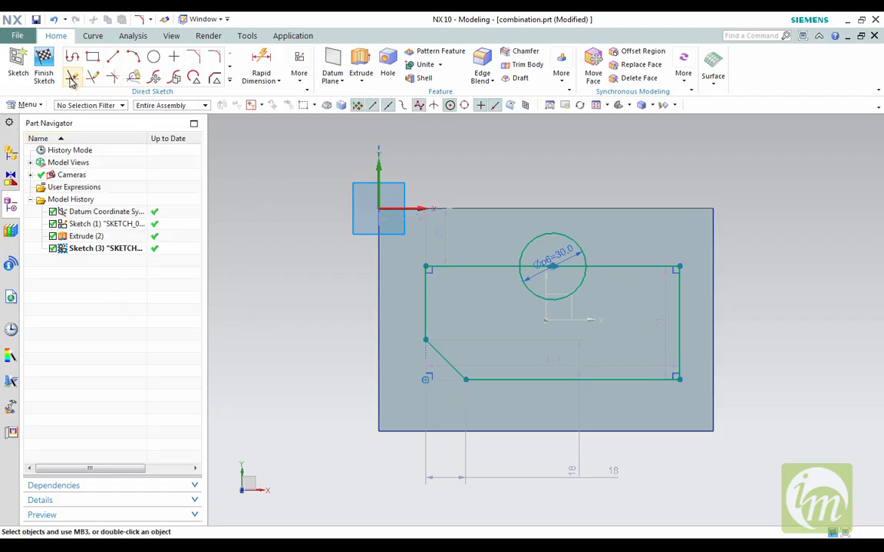
{"action": "left_click", "coordinate": [535, 289]}
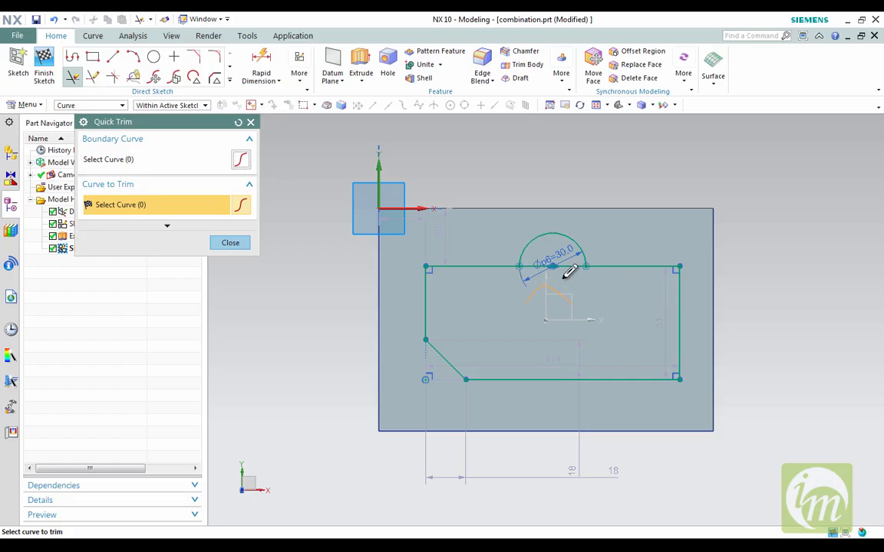
{"action": "left_click", "coordinate": [531, 268]}
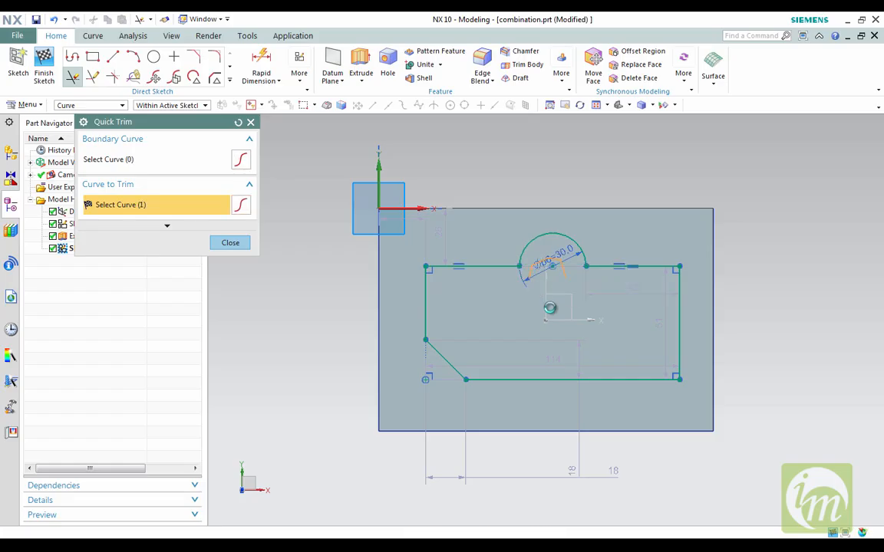
{"action": "left_click", "coordinate": [231, 242]}
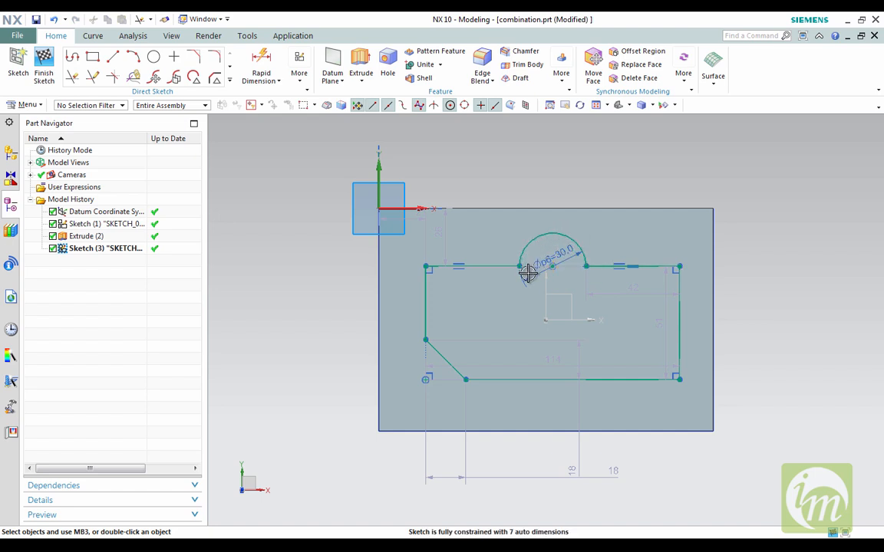
{"action": "left_click", "coordinate": [583, 255]}
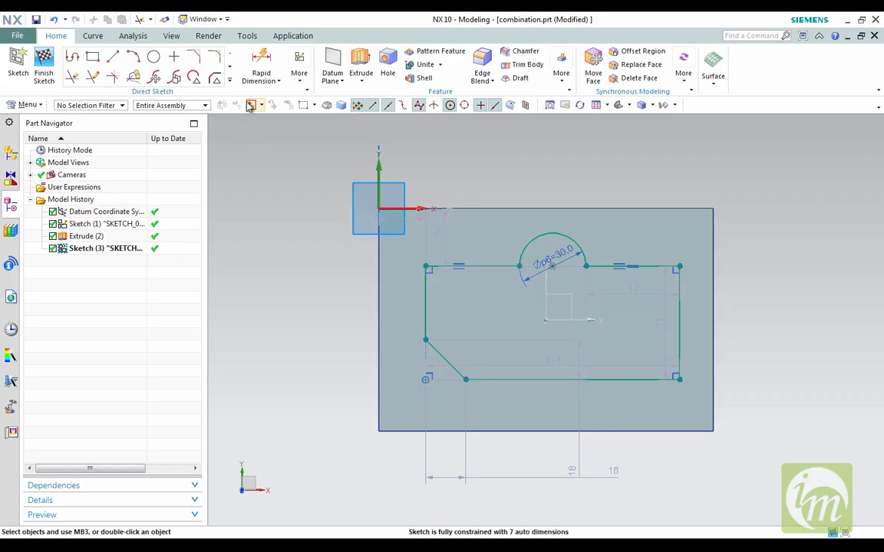
Step: Fillet the inner profile's upper-left corner with a radius of 13 mm
{"action": "left_click", "coordinate": [214, 57]}
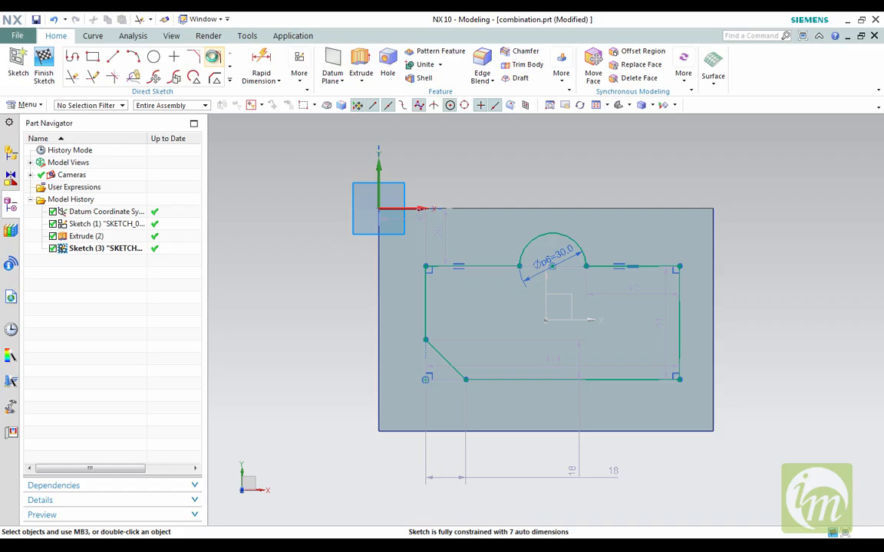
{"action": "left_click", "coordinate": [422, 294]}
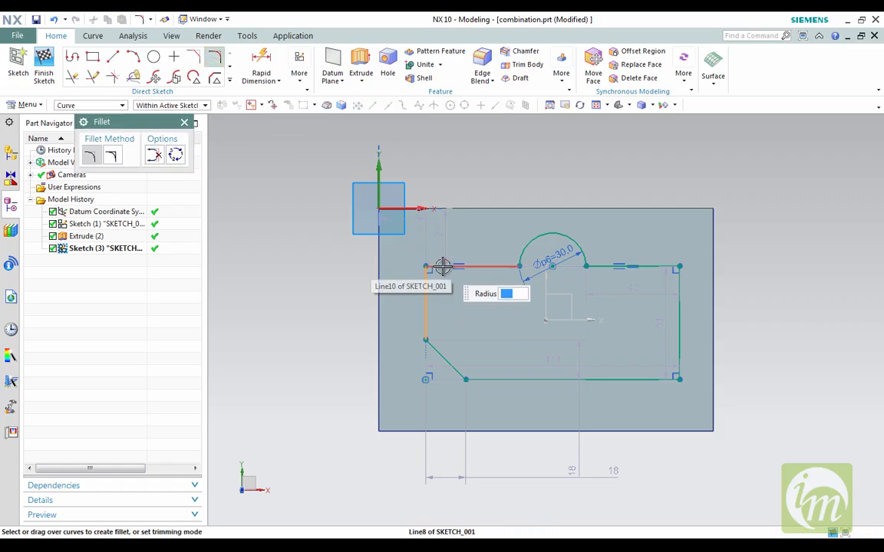
{"action": "left_click", "coordinate": [449, 266]}
{"action": "type", "text": "13"}
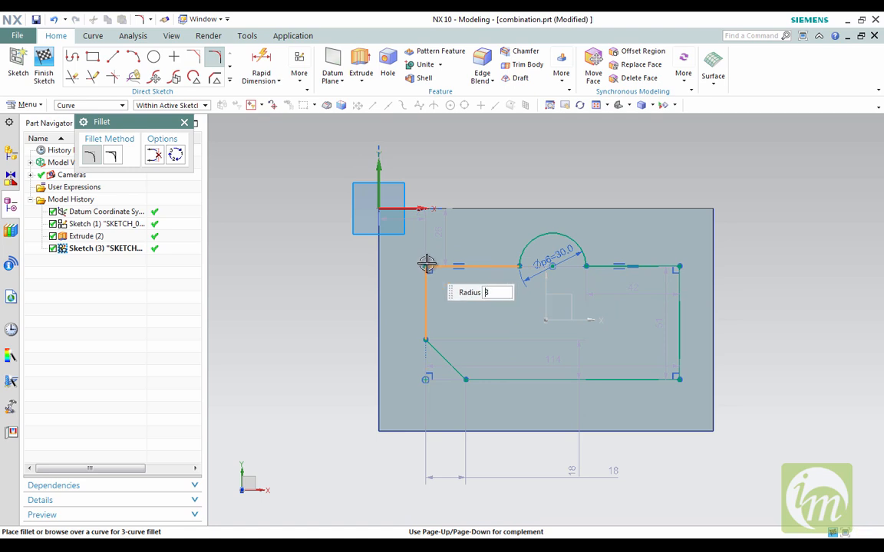
{"action": "key", "text": "Return"}
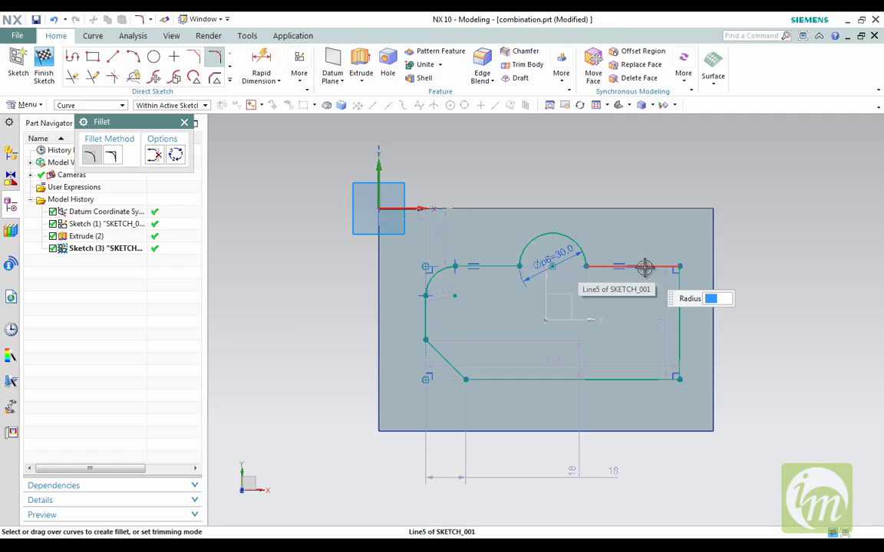
Step: Fillet the inner profile's upper-right corner with a radius of about 12 mm and its lower-right corner with about 19 mm
{"action": "left_click", "coordinate": [645, 267]}
{"action": "left_click", "coordinate": [669, 286]}
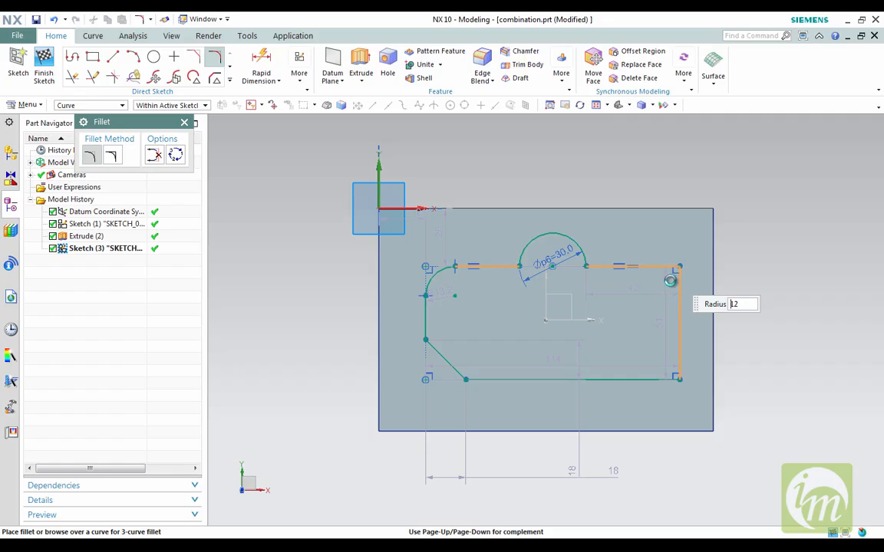
{"action": "left_click", "coordinate": [684, 355]}
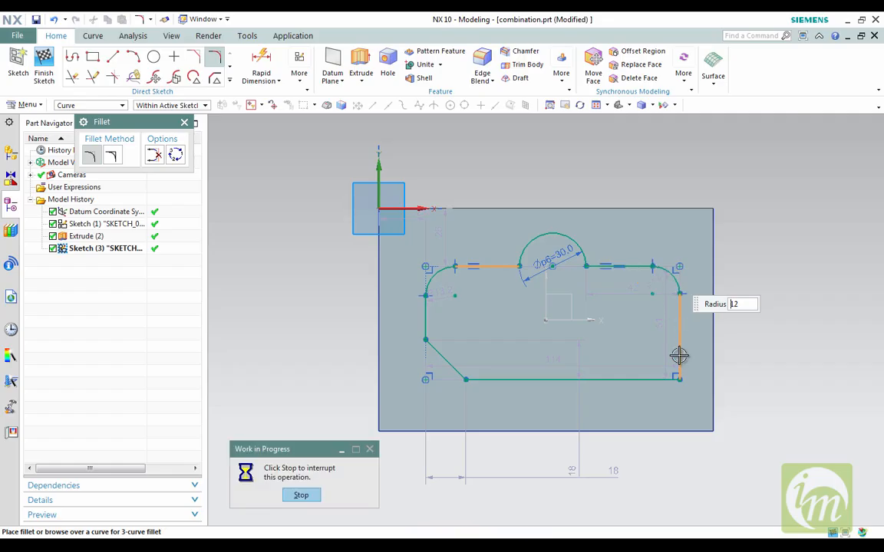
{"action": "left_click", "coordinate": [661, 378]}
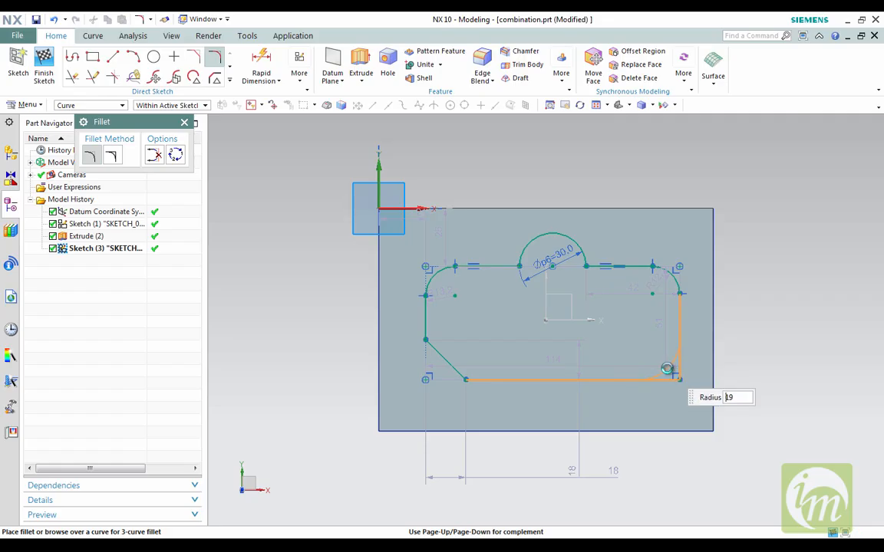
Step: Fillet the chamfer's two ends, about 19 mm where it meets the lower edge and about 15 mm where it meets the left edge
{"action": "left_click", "coordinate": [490, 376]}
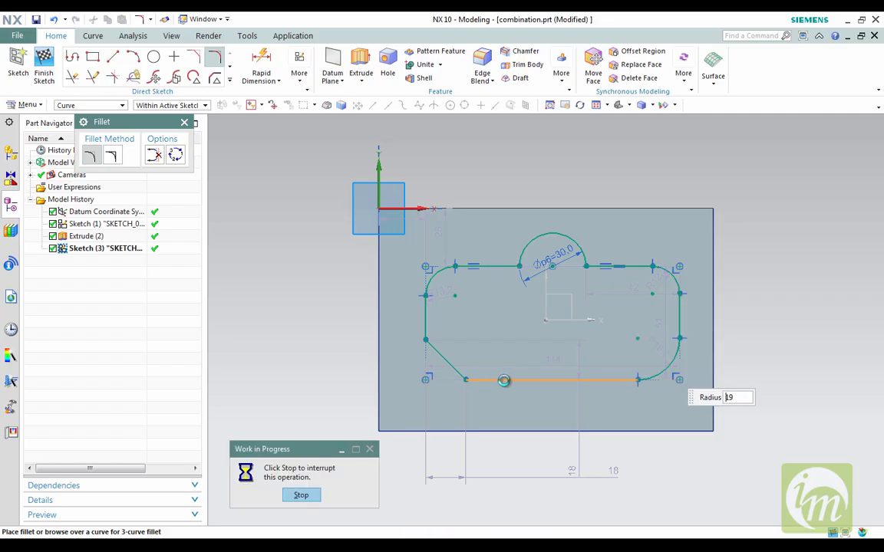
{"action": "left_click", "coordinate": [493, 380]}
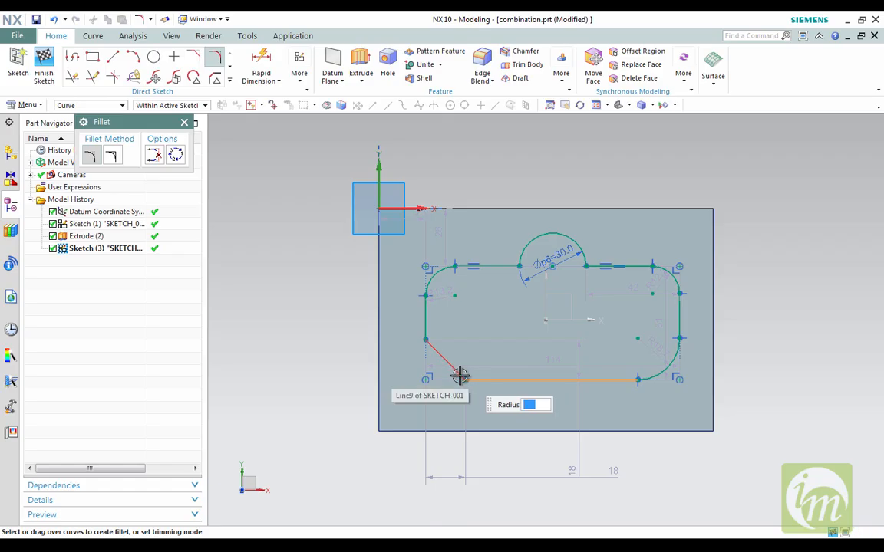
{"action": "left_click", "coordinate": [460, 376]}
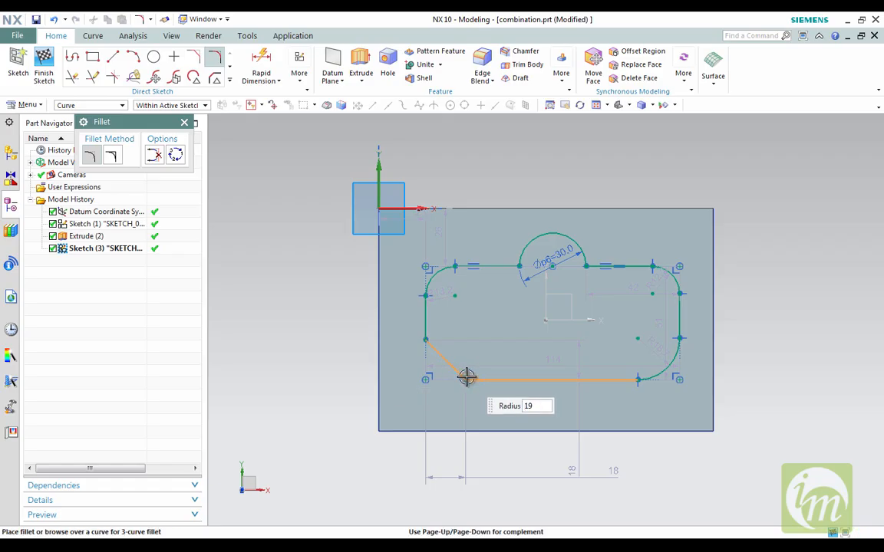
{"action": "left_click", "coordinate": [443, 360]}
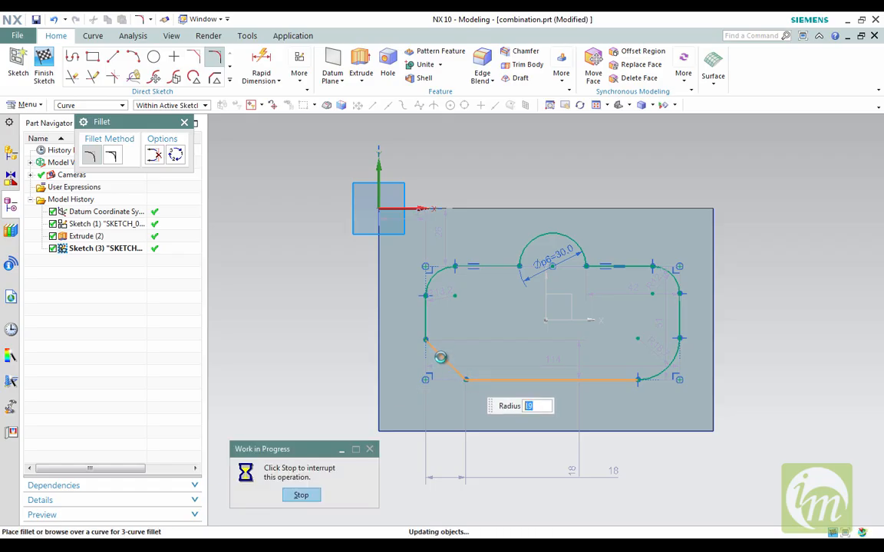
{"action": "left_click", "coordinate": [423, 315]}
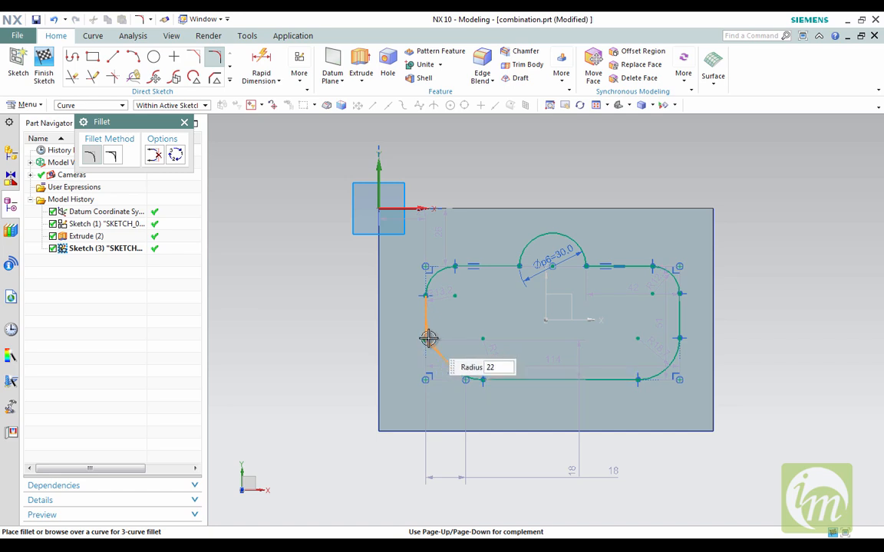
{"action": "left_click", "coordinate": [374, 342]}
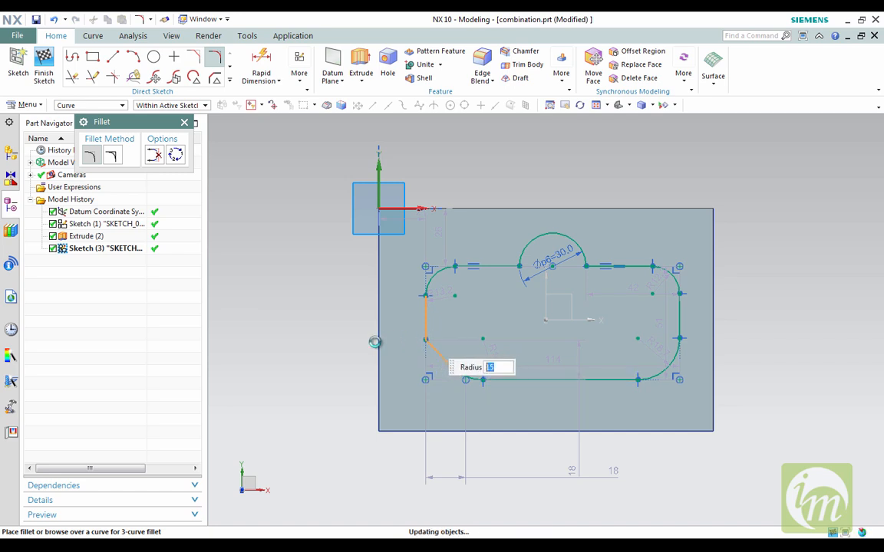
{"action": "left_click", "coordinate": [184, 123]}
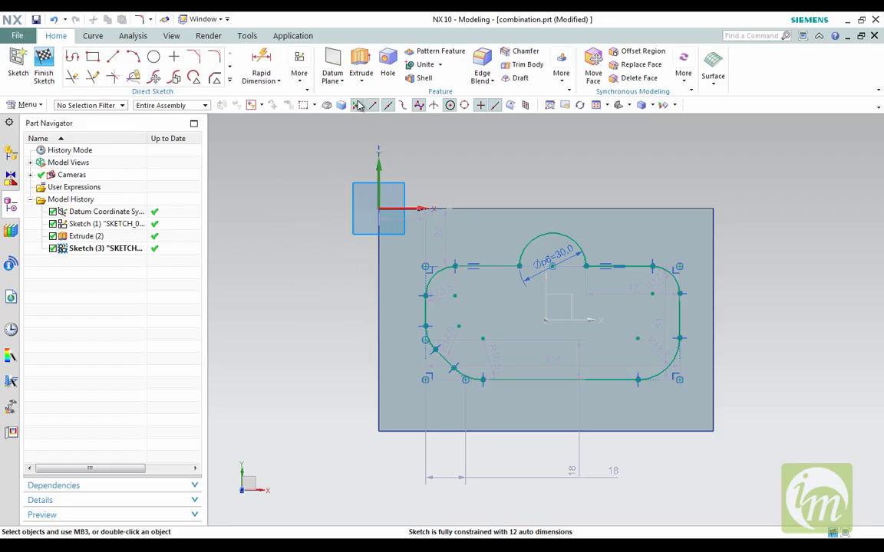
Step: Start an Extrude of the inner profile and pull its end downward into the block by about 24 mm
{"action": "left_click", "coordinate": [361, 68]}
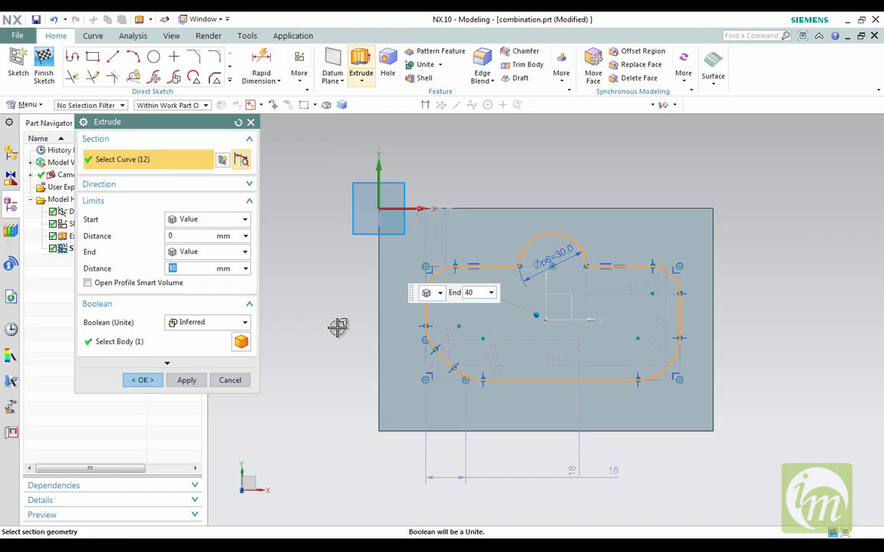
{"action": "middle_click_drag", "start_coordinate": [335, 320], "coordinate": [340, 258]}
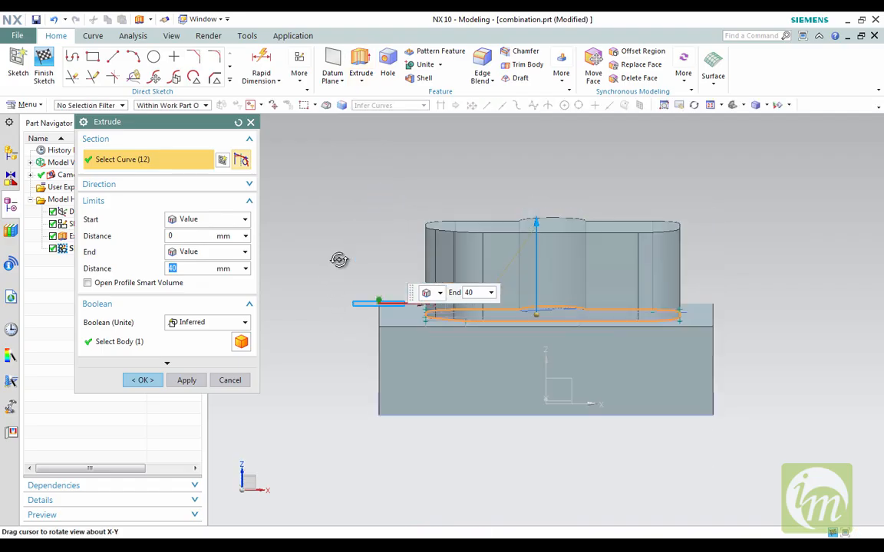
{"action": "mouse_move", "coordinate": [512, 218]}
{"action": "middle_click_drag", "start_coordinate": [535, 221], "coordinate": [535, 222]}
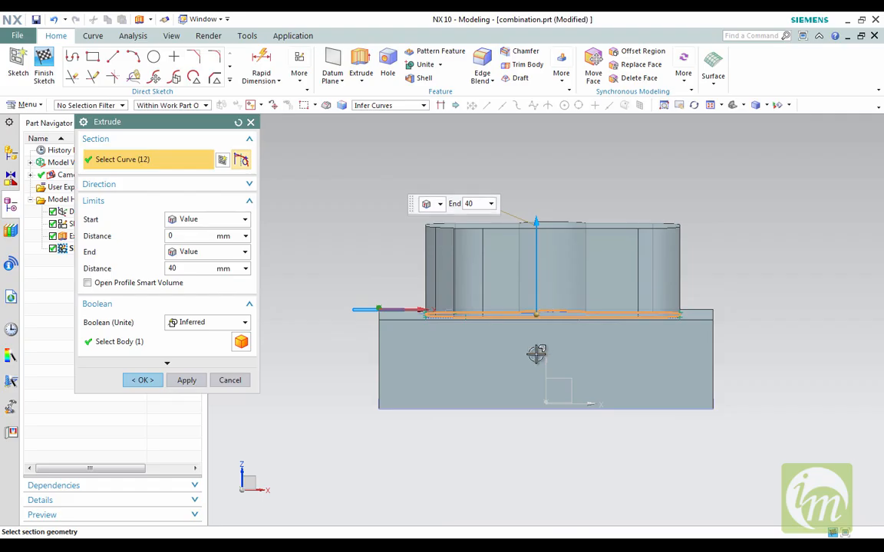
{"action": "left_click", "coordinate": [537, 220]}
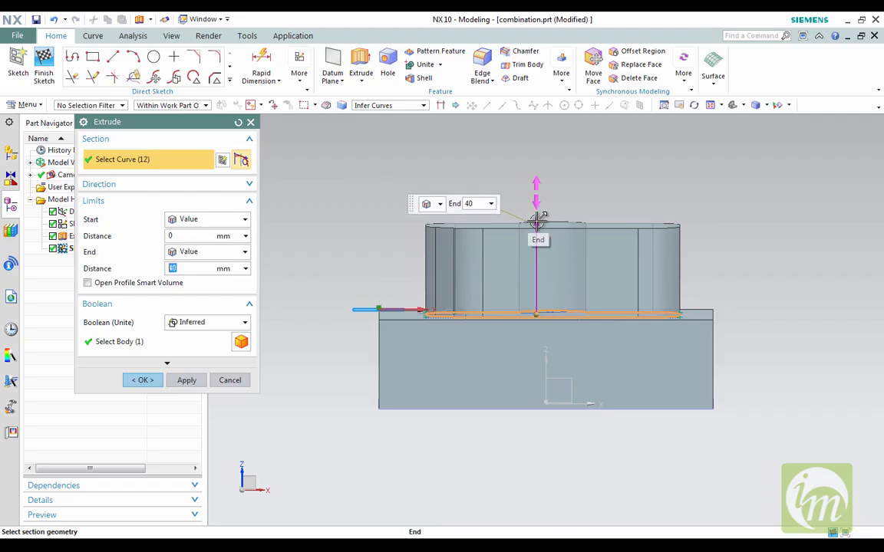
{"action": "left_click_drag", "start_coordinate": [537, 221], "coordinate": [491, 354]}
Step: Set the extrusion's end distance to 20 mm and its Boolean to Subtract, cutting the pocket into the block
{"action": "double_click", "coordinate": [203, 267]}
{"action": "type", "text": "24"}
{"action": "key", "text": "Return"}
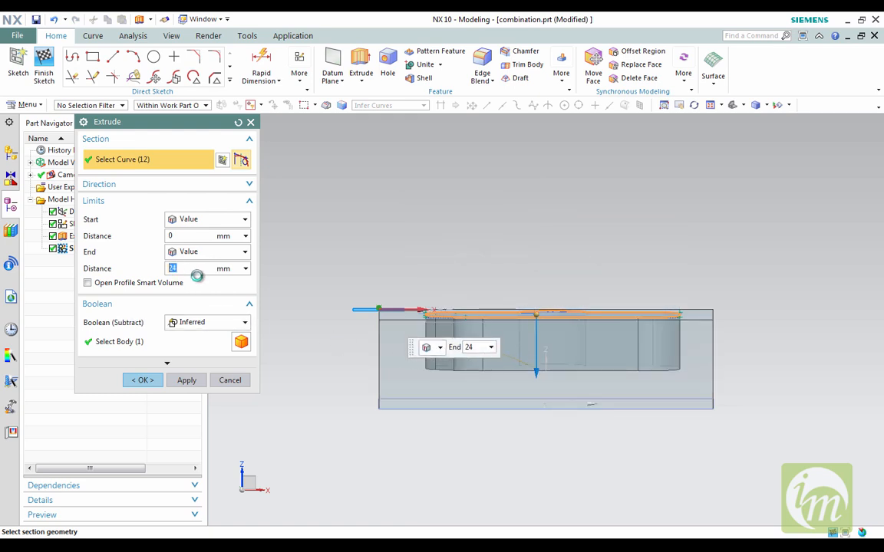
{"action": "type", "text": "2"}
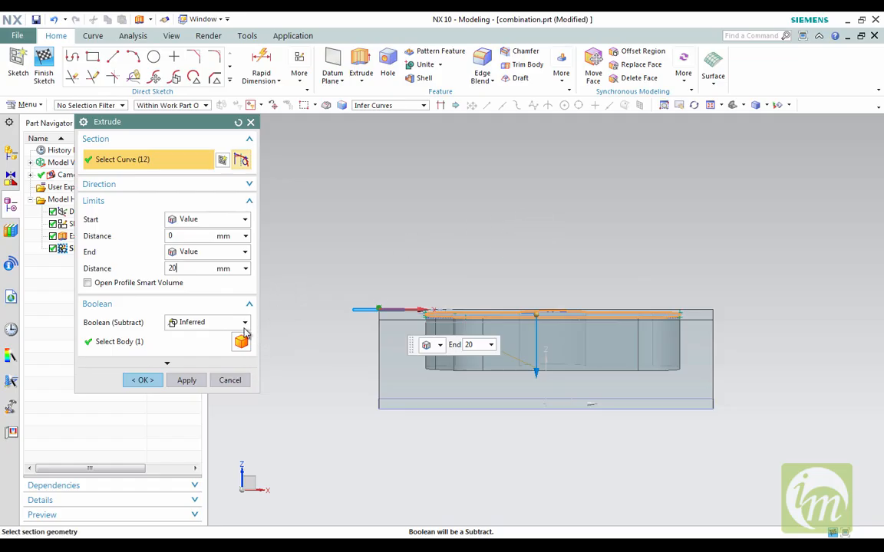
{"action": "left_click", "coordinate": [245, 323]}
{"action": "left_click", "coordinate": [209, 362]}
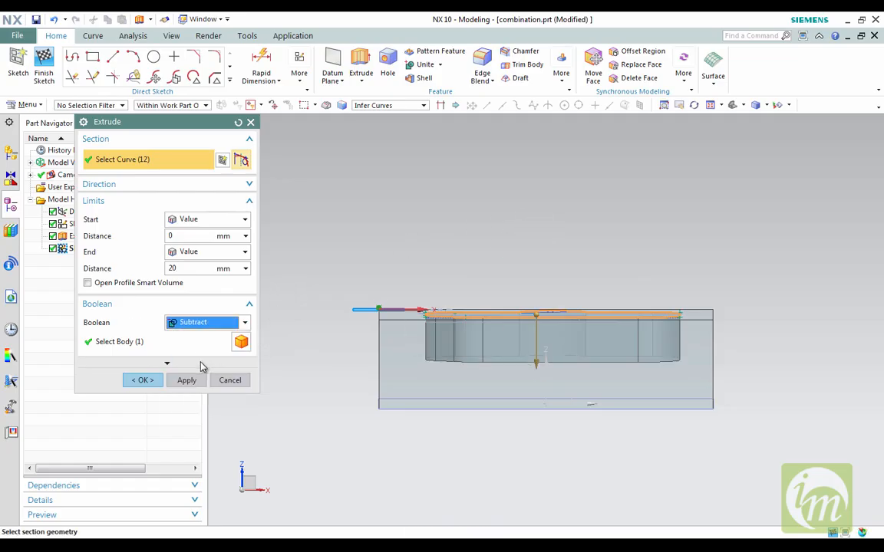
{"action": "left_click", "coordinate": [145, 380]}
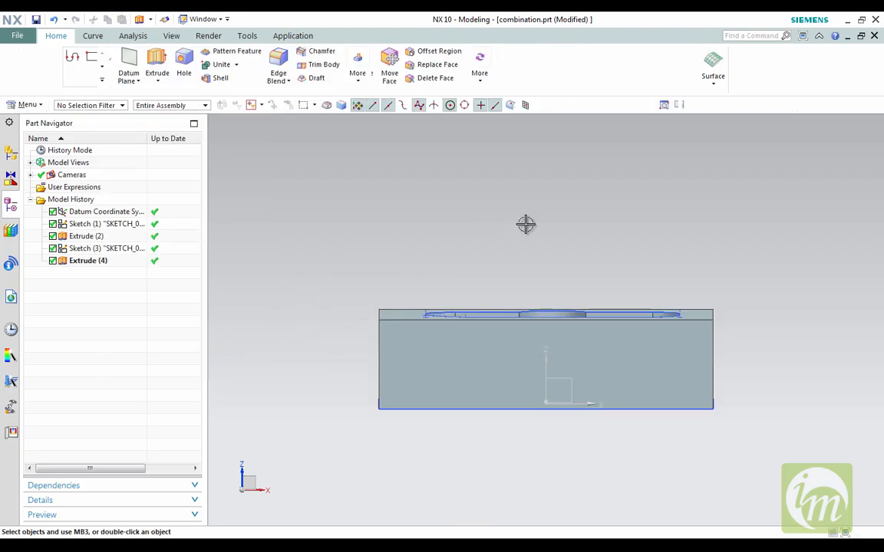
{"action": "mouse_move", "coordinate": [529, 235]}
{"action": "middle_mouse_down"}
{"action": "mouse_move", "coordinate": [528, 300]}
{"action": "mouse_move", "coordinate": [572, 293]}
{"action": "mouse_move", "coordinate": [509, 288]}
{"action": "mouse_move", "coordinate": [519, 251]}
{"action": "mouse_move", "coordinate": [545, 250]}
{"action": "mouse_move", "coordinate": [532, 244]}
{"action": "mouse_move", "coordinate": [532, 270]}
{"action": "mouse_move", "coordinate": [548, 250]}
{"action": "mouse_move", "coordinate": [537, 251]}
{"action": "middle_mouse_up"}
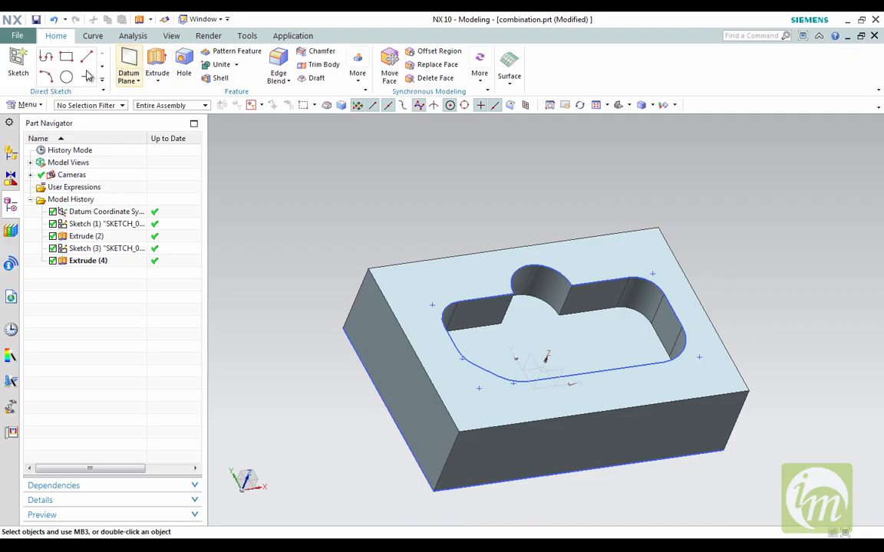
{"action": "left_click", "coordinate": [17, 62]}
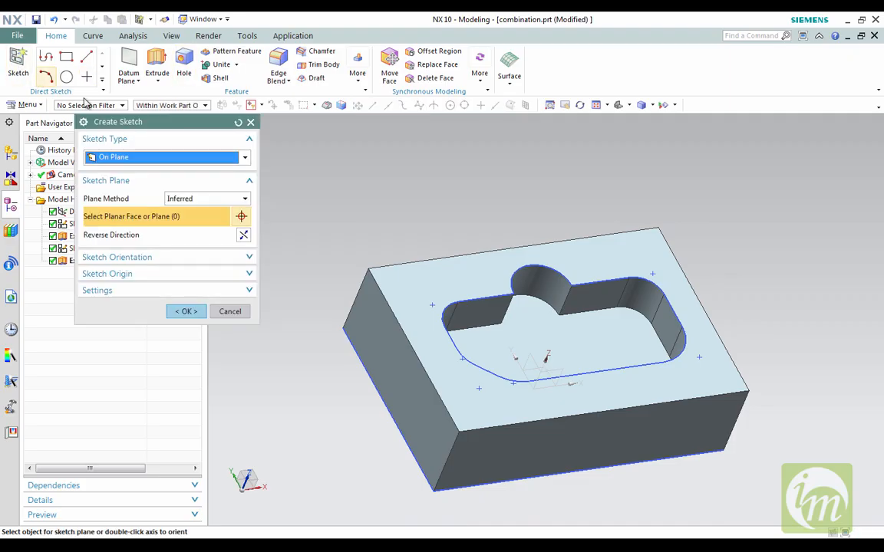
{"action": "left_click", "coordinate": [398, 286]}
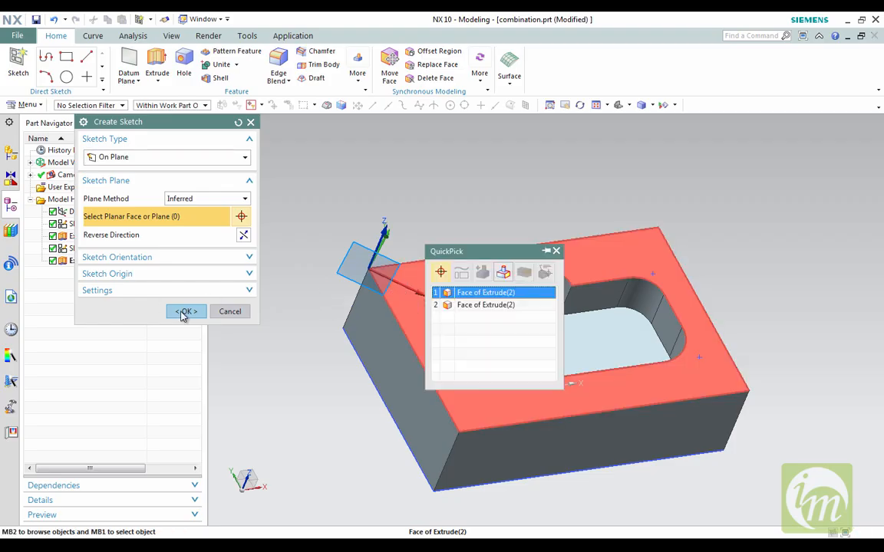
{"action": "left_click", "coordinate": [460, 292]}
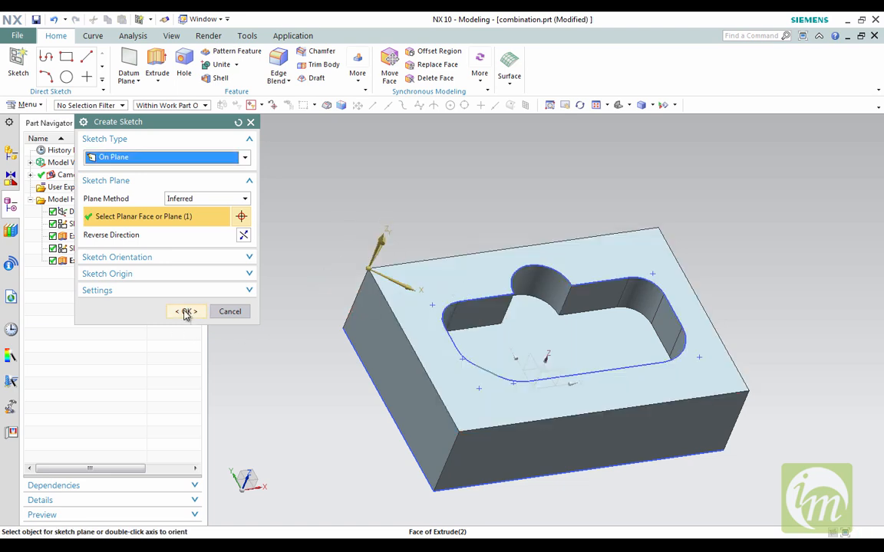
{"action": "left_click", "coordinate": [186, 313]}
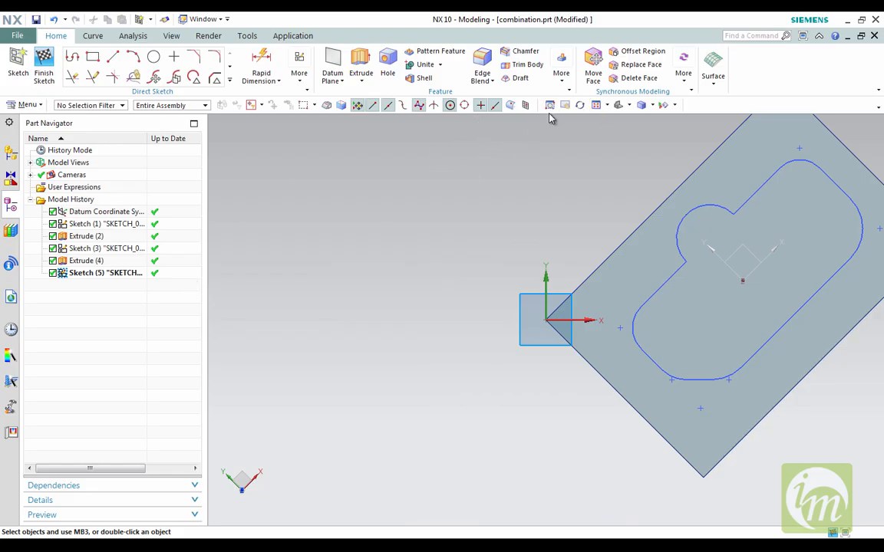
{"action": "key", "text": "ctrl+z"}
Step: Create a sketch on the block's top face, with its vertical axis parallel to the block's long side
{"action": "mouse_move", "coordinate": [497, 254]}
{"action": "middle_mouse_down"}
{"action": "mouse_move", "coordinate": [443, 211]}
{"action": "mouse_move", "coordinate": [513, 217]}
{"action": "mouse_move", "coordinate": [465, 205]}
{"action": "middle_mouse_up"}
{"action": "left_click", "coordinate": [18, 61]}
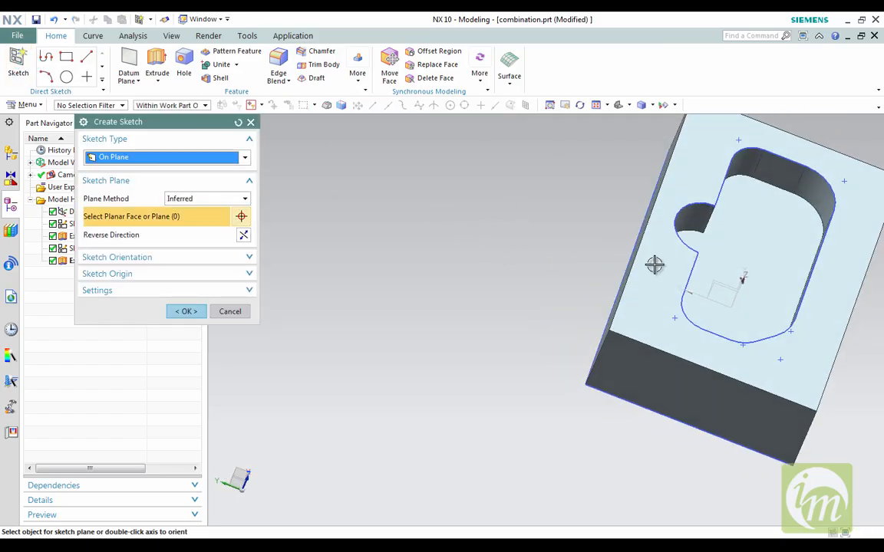
{"action": "left_click", "coordinate": [651, 289]}
{"action": "left_click", "coordinate": [190, 311]}
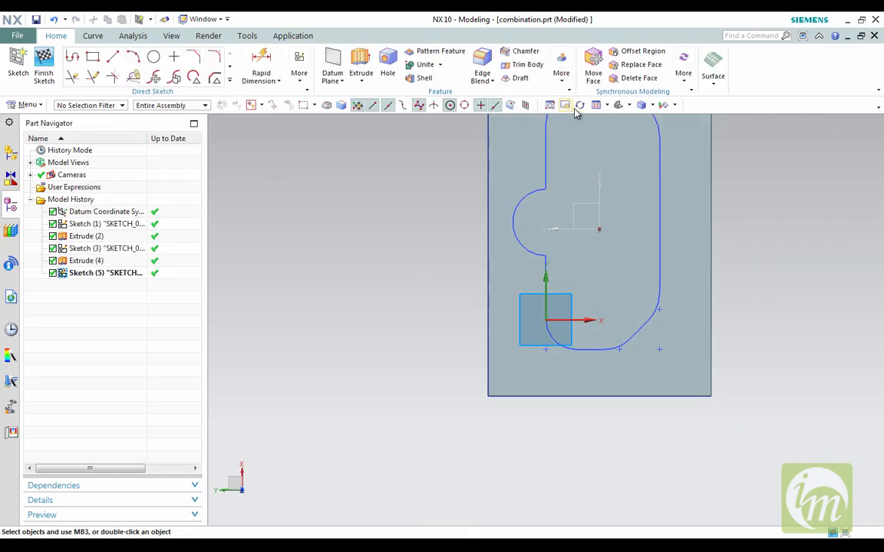
Step: Sketch a circle near each corner of the top face, about 10, 12, 14 and 13 mm in diameter, clockwise from the upper-left corner
{"action": "left_click", "coordinate": [606, 106]}
{"action": "left_click", "coordinate": [603, 119]}
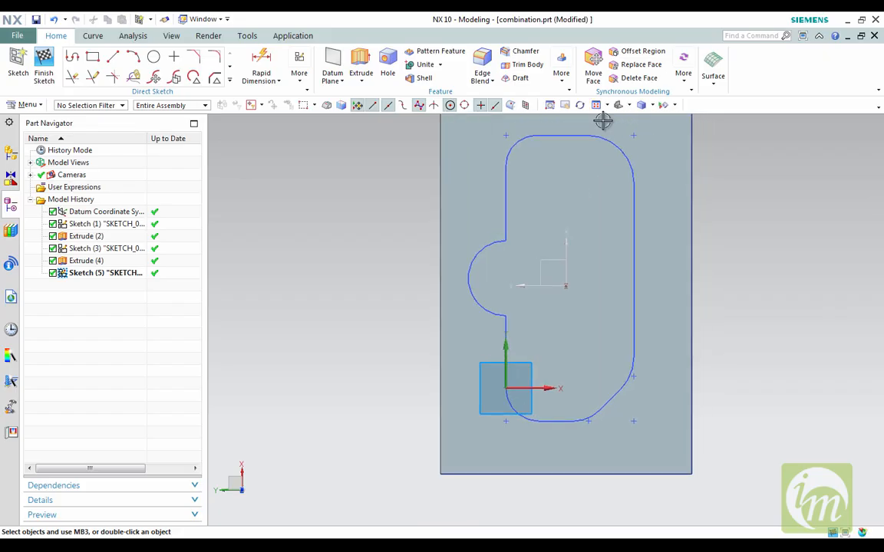
{"action": "left_click", "coordinate": [153, 56]}
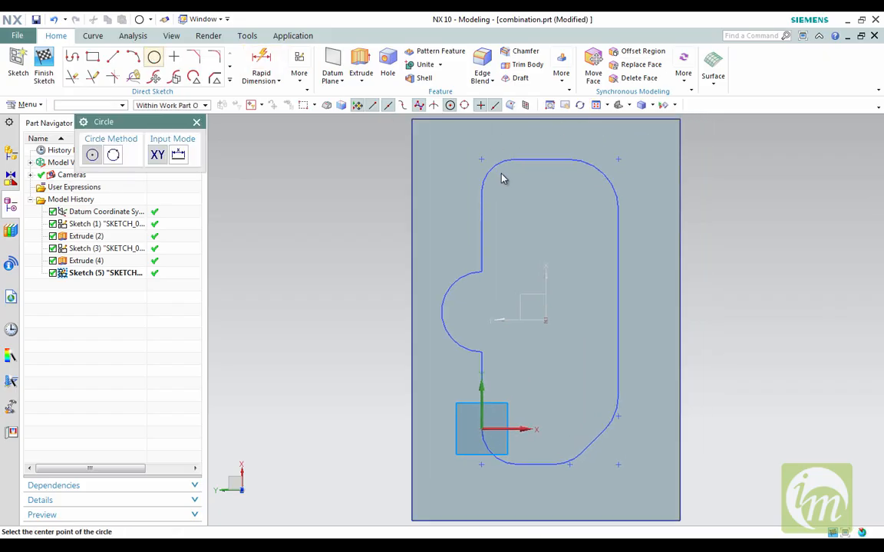
{"action": "left_click", "coordinate": [440, 155]}
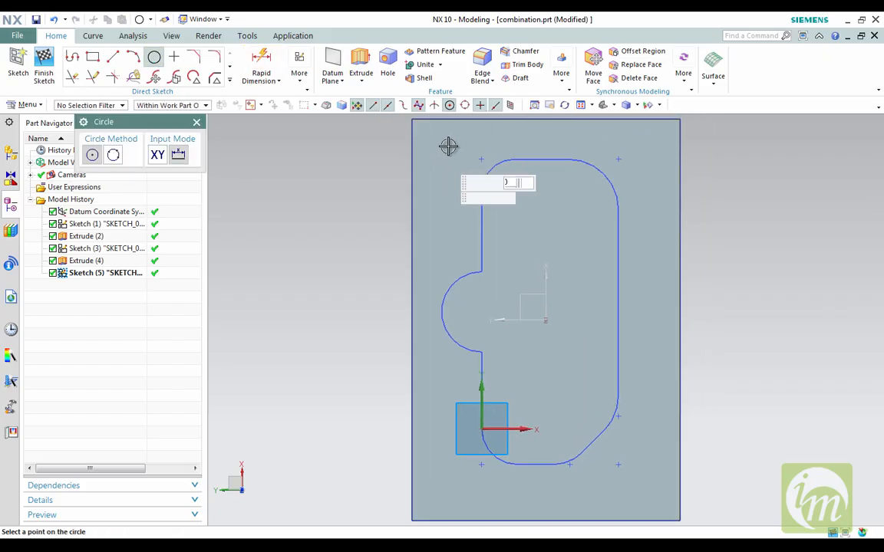
{"action": "left_click", "coordinate": [449, 146]}
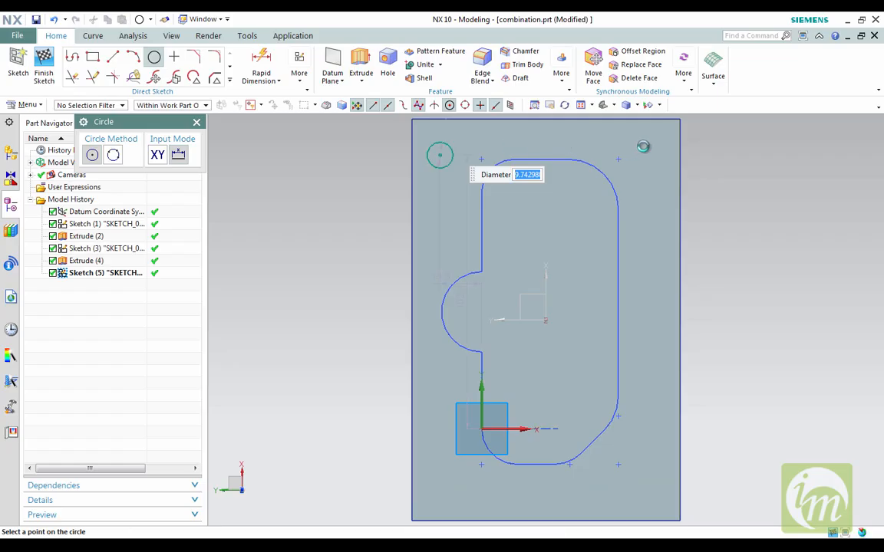
{"action": "left_click", "coordinate": [643, 152]}
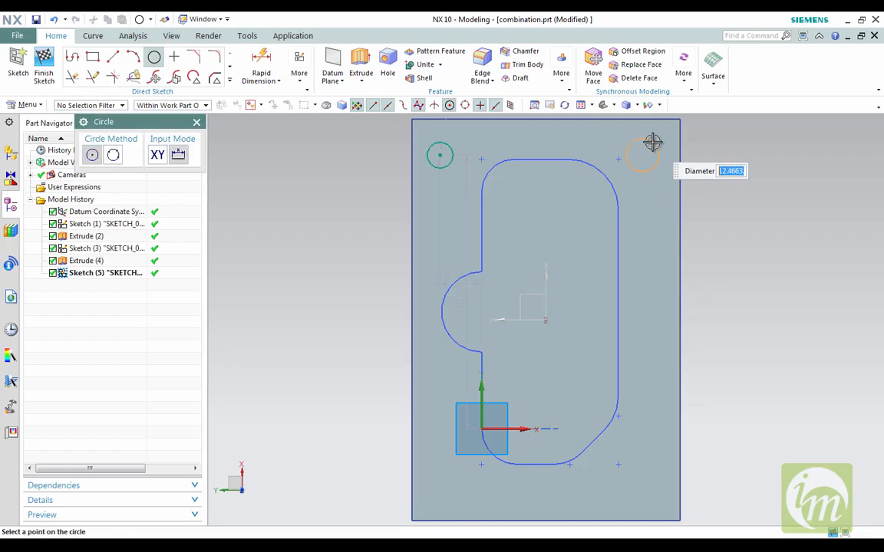
{"action": "left_click", "coordinate": [651, 142]}
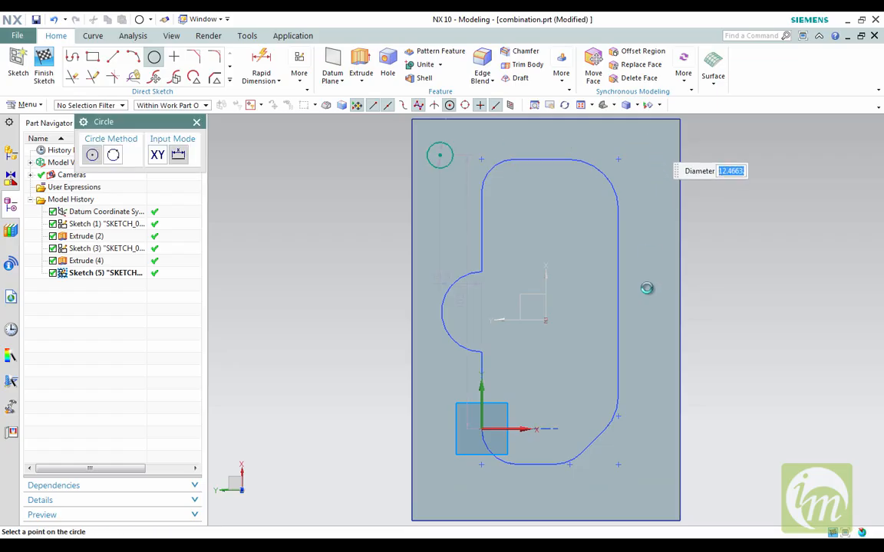
{"action": "left_click", "coordinate": [646, 486]}
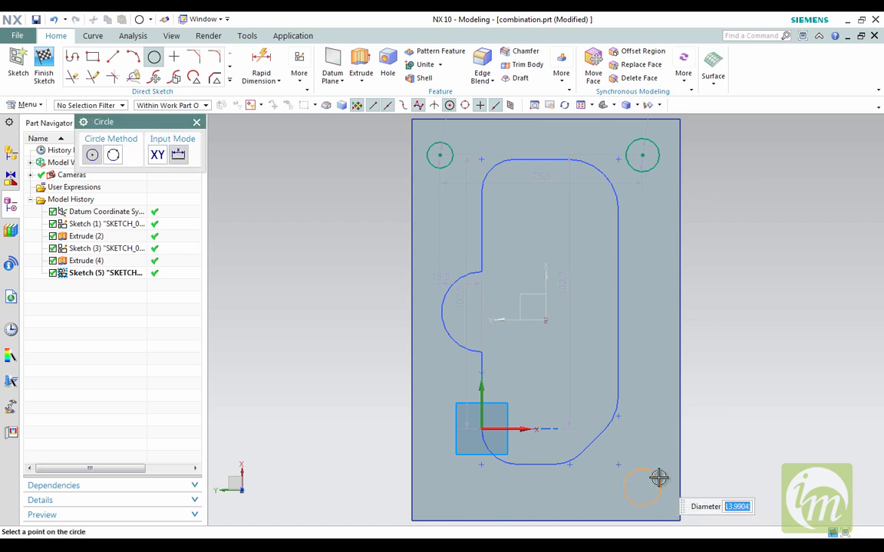
{"action": "left_click", "coordinate": [445, 486]}
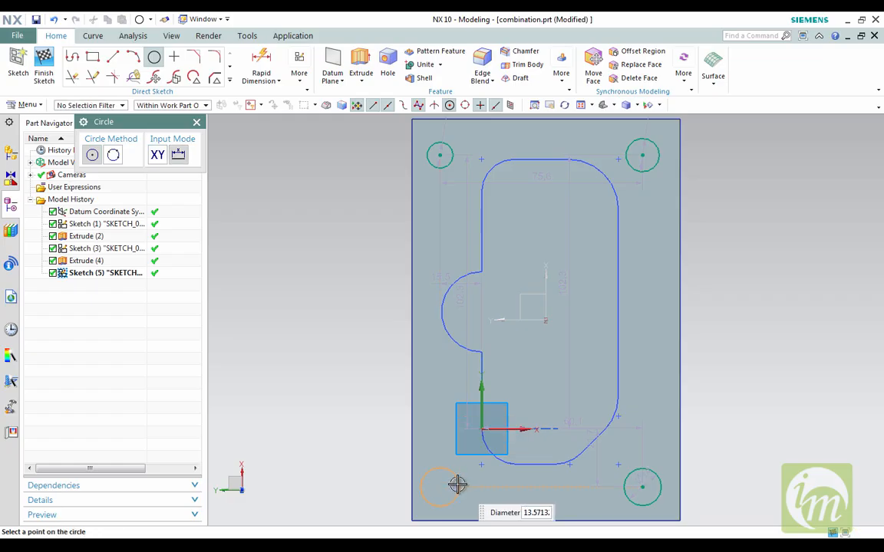
{"action": "left_click", "coordinate": [458, 406]}
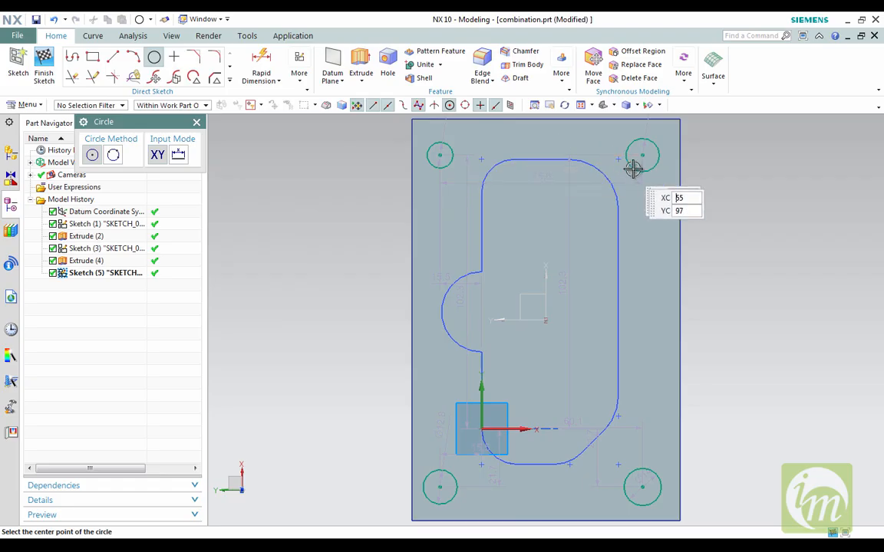
{"action": "mouse_move", "coordinate": [635, 227]}
{"action": "middle_mouse_down"}
{"action": "mouse_move", "coordinate": [635, 213]}
{"action": "mouse_move", "coordinate": [633, 240]}
{"action": "middle_mouse_up"}
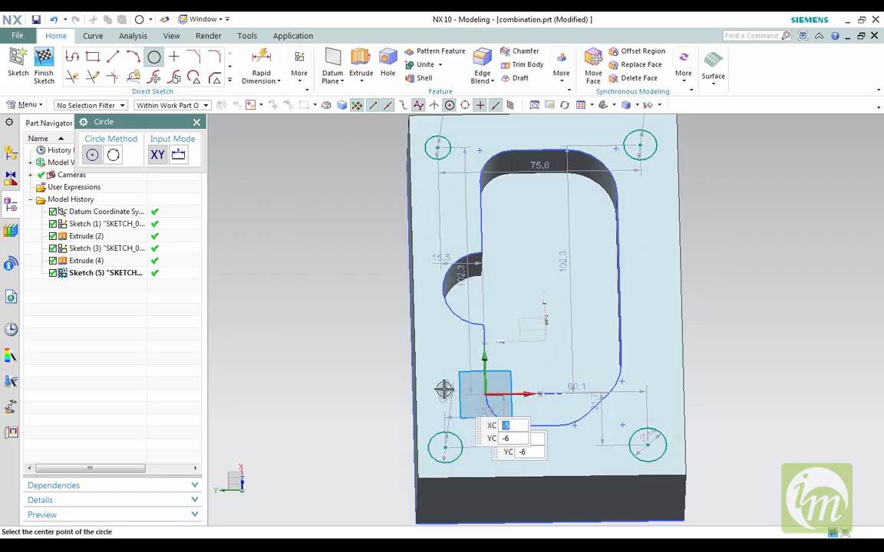
{"action": "left_click", "coordinate": [196, 123]}
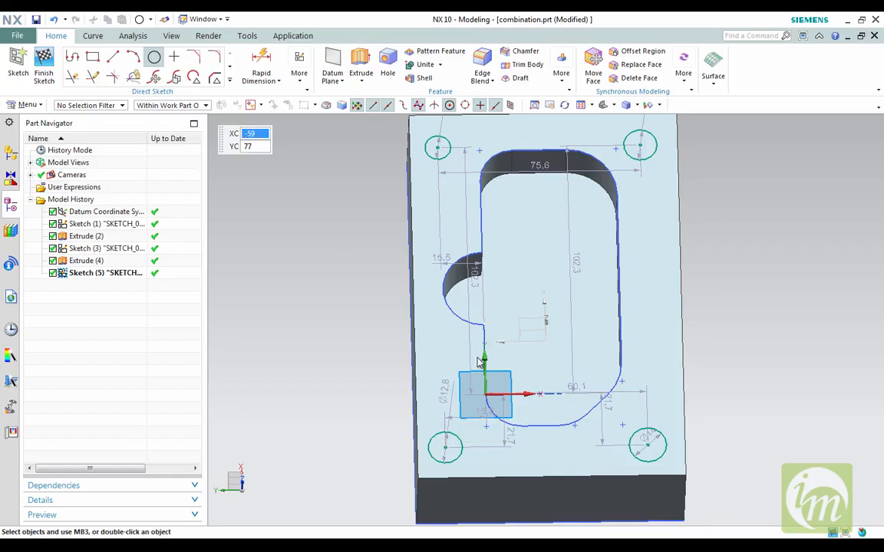
Step: Set the diameters of the lower-left and lower-right corner circles to 12 mm each
{"action": "left_click", "coordinate": [447, 391]}
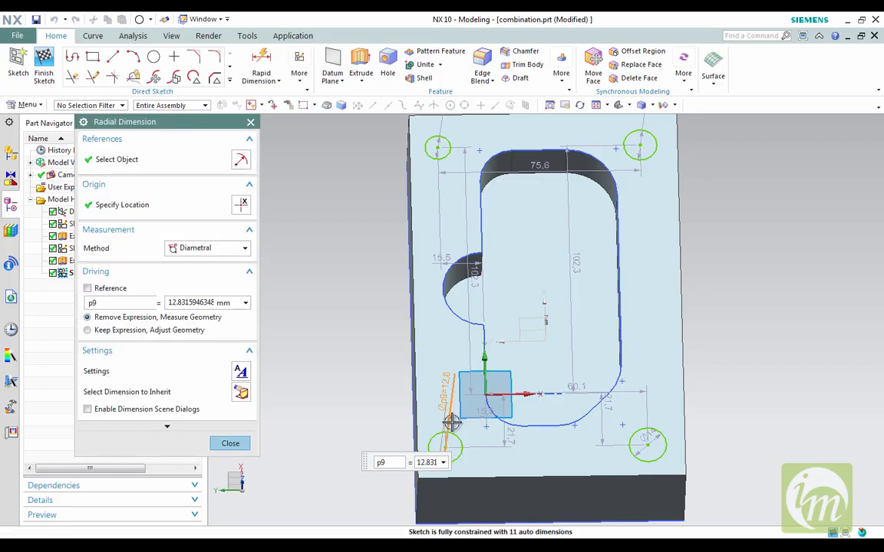
{"action": "type", "text": "12"}
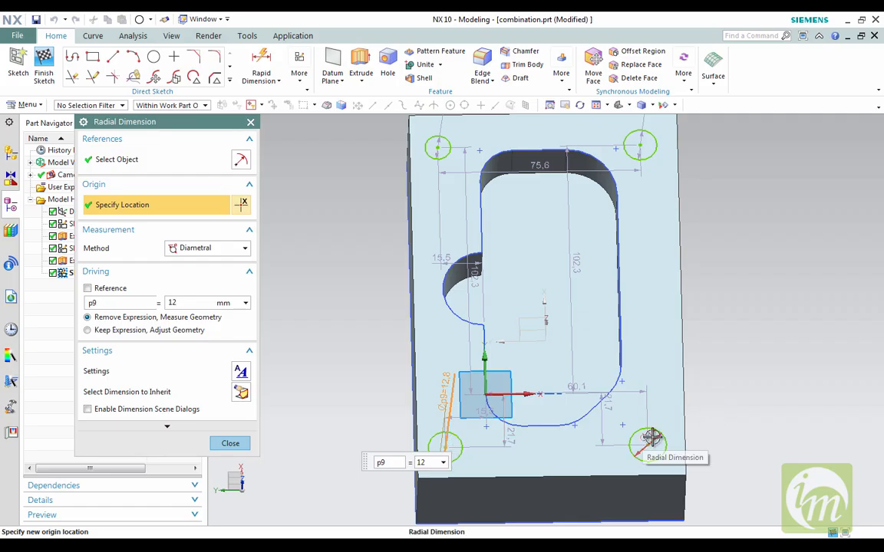
{"action": "key", "text": "Return"}
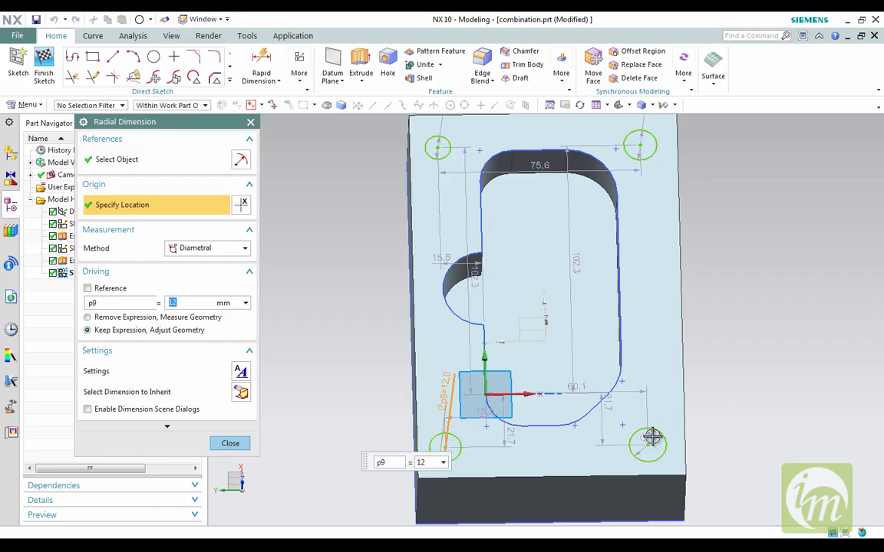
{"action": "double_click", "coordinate": [652, 436]}
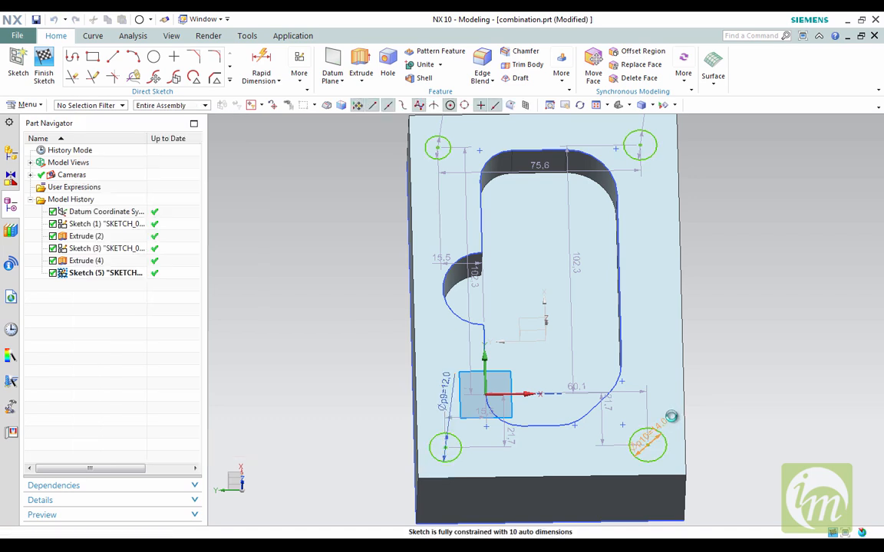
{"action": "type", "text": "12"}
{"action": "key", "text": "Return"}
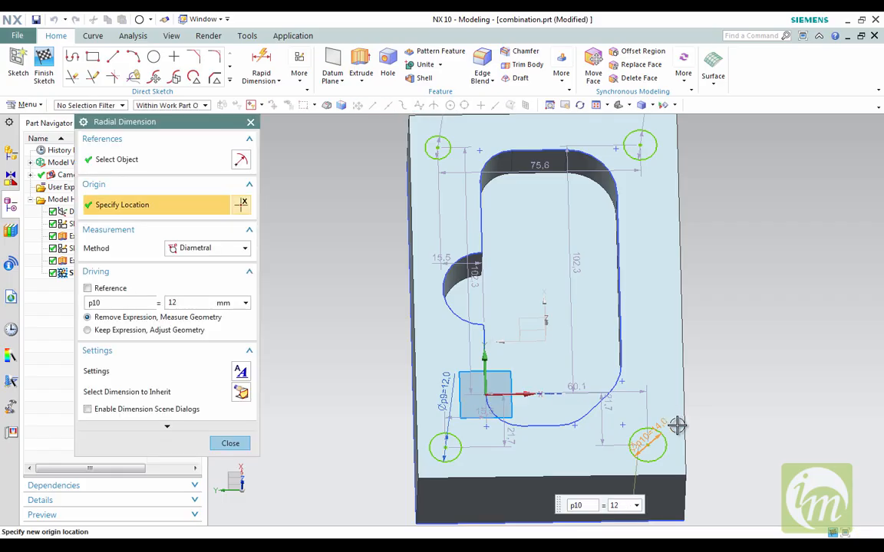
{"action": "left_click", "coordinate": [243, 450]}
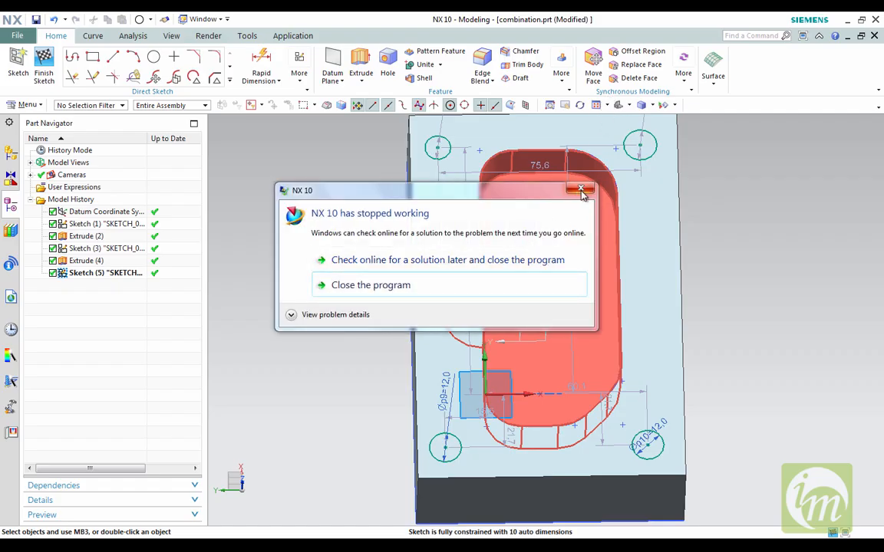
Step: Close the program that has stopped working
{"action": "left_click", "coordinate": [471, 288]}
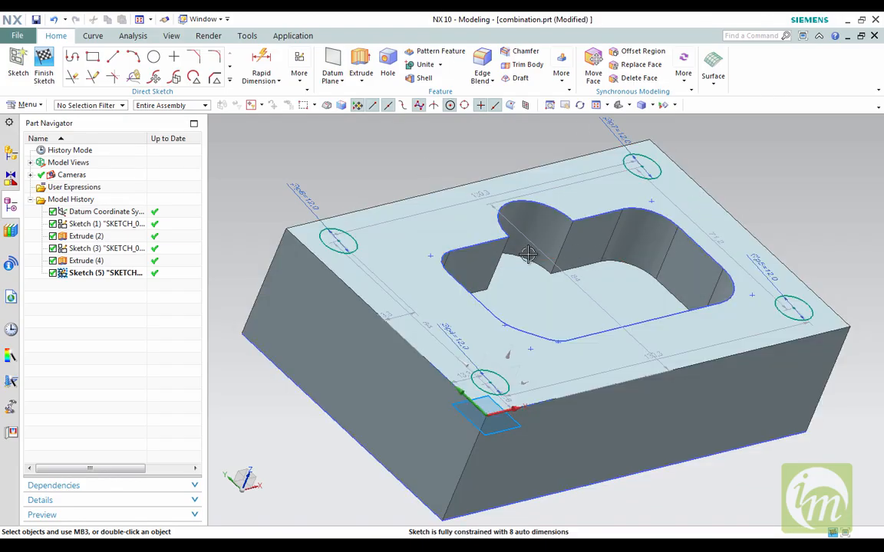
Step: Extrude the four corner circles 25 mm down into the block with Boolean set to Subtract, cutting the corner holes
{"action": "middle_click_drag", "start_coordinate": [491, 225], "coordinate": [503, 251]}
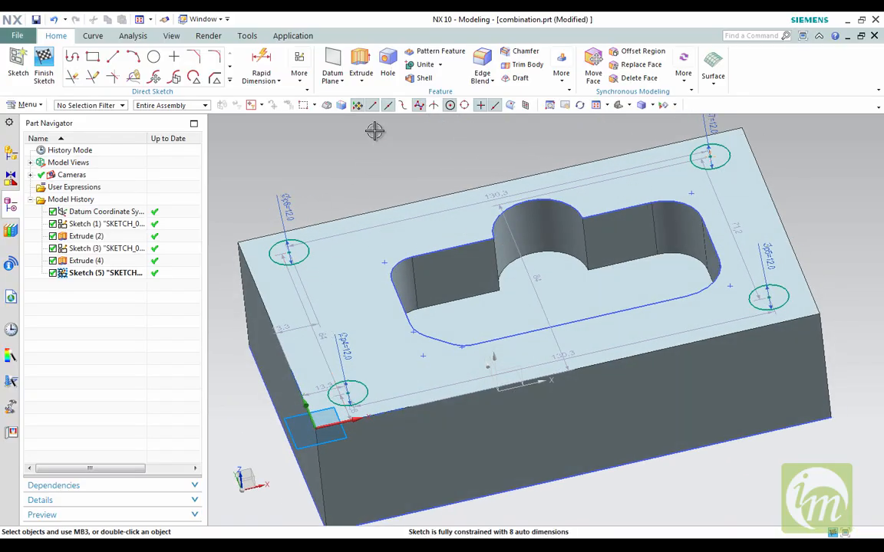
{"action": "left_click", "coordinate": [361, 68]}
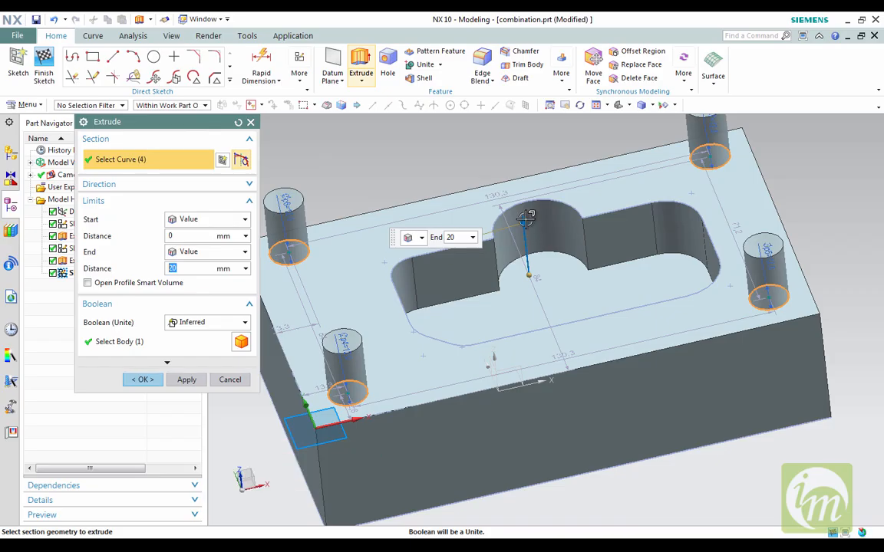
{"action": "left_click_drag", "start_coordinate": [548, 302], "coordinate": [553, 355]}
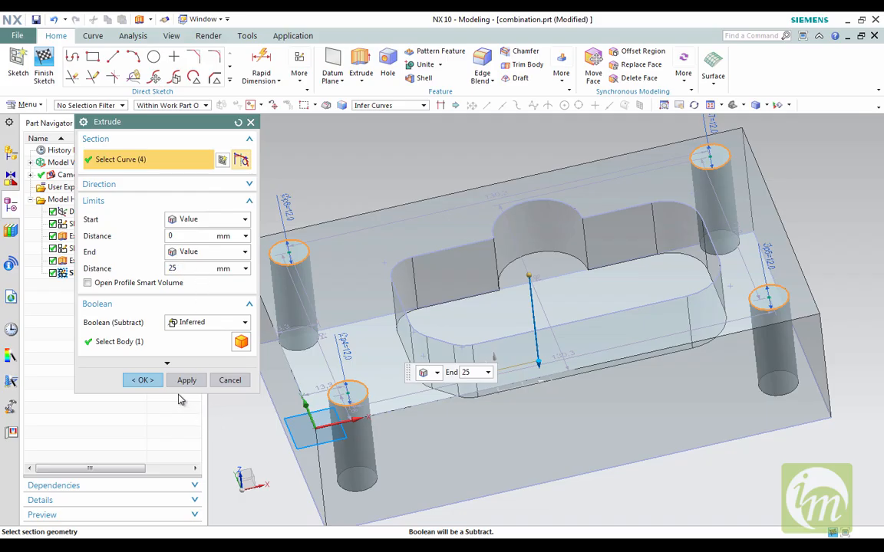
{"action": "left_click", "coordinate": [197, 323]}
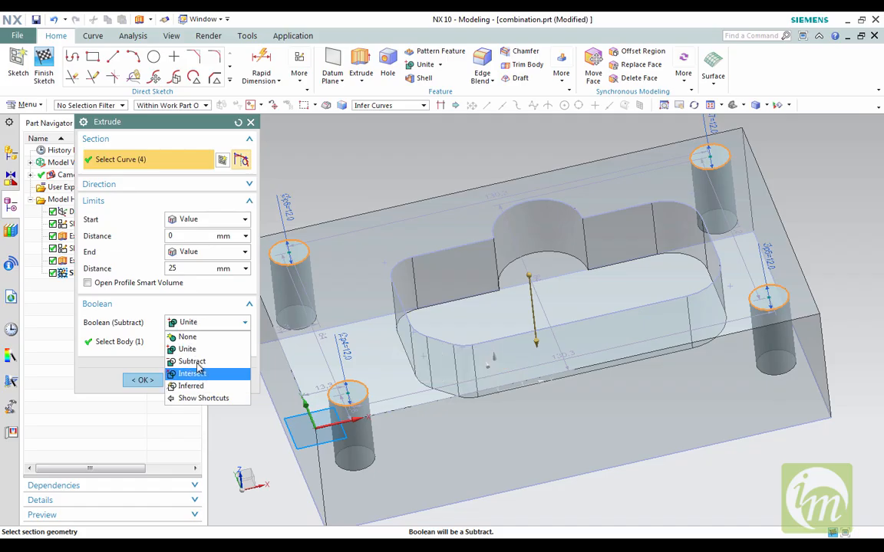
{"action": "left_click", "coordinate": [192, 361]}
{"action": "left_click", "coordinate": [141, 379]}
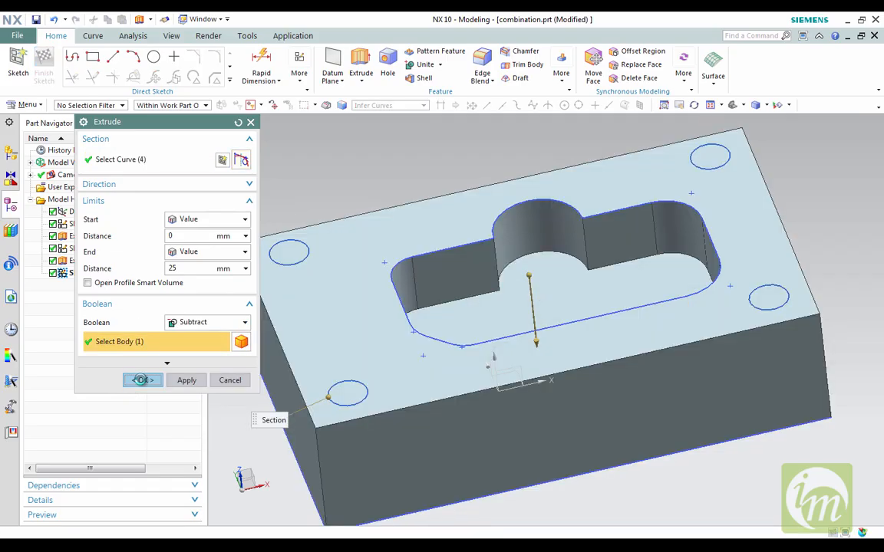
Step: Blend the two vertical pocket edges where the round bulge meets the straight walls with a circular 5 mm radius
{"action": "mouse_move", "coordinate": [432, 270]}
{"action": "middle_mouse_down"}
{"action": "mouse_move", "coordinate": [449, 260]}
{"action": "mouse_move", "coordinate": [422, 321]}
{"action": "mouse_move", "coordinate": [443, 328]}
{"action": "mouse_move", "coordinate": [428, 295]}
{"action": "mouse_move", "coordinate": [417, 309]}
{"action": "mouse_move", "coordinate": [407, 299]}
{"action": "middle_mouse_up"}
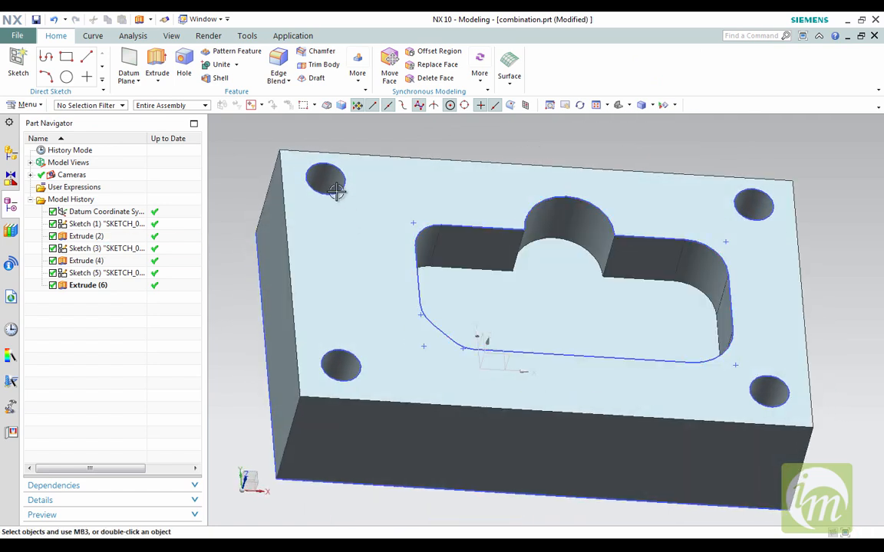
{"action": "left_click", "coordinate": [749, 334]}
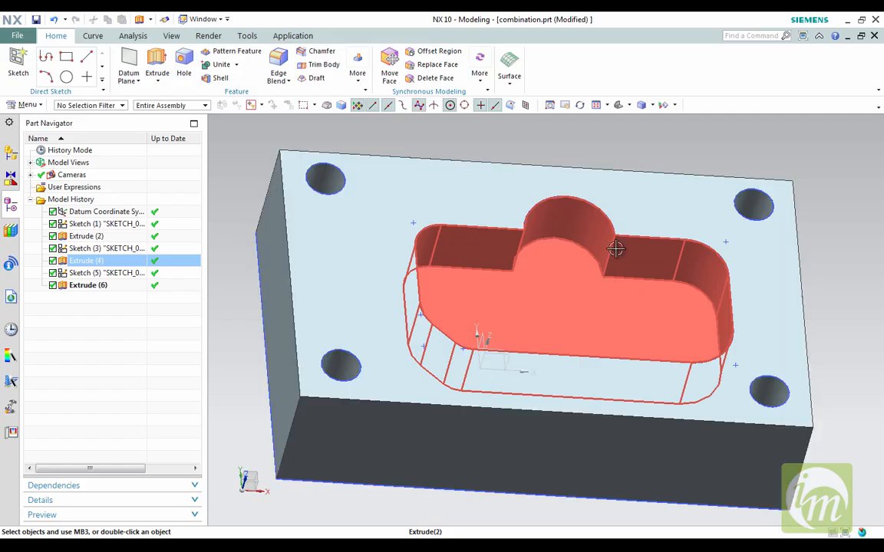
{"action": "mouse_move", "coordinate": [615, 248]}
{"action": "middle_mouse_down"}
{"action": "mouse_move", "coordinate": [622, 241]}
{"action": "mouse_move", "coordinate": [613, 260]}
{"action": "mouse_move", "coordinate": [615, 248]}
{"action": "middle_mouse_up"}
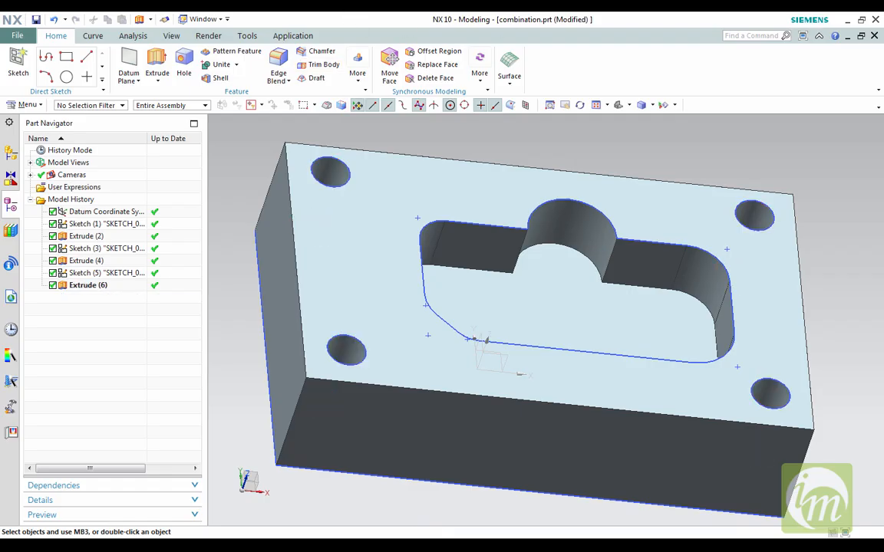
{"action": "left_click", "coordinate": [278, 57]}
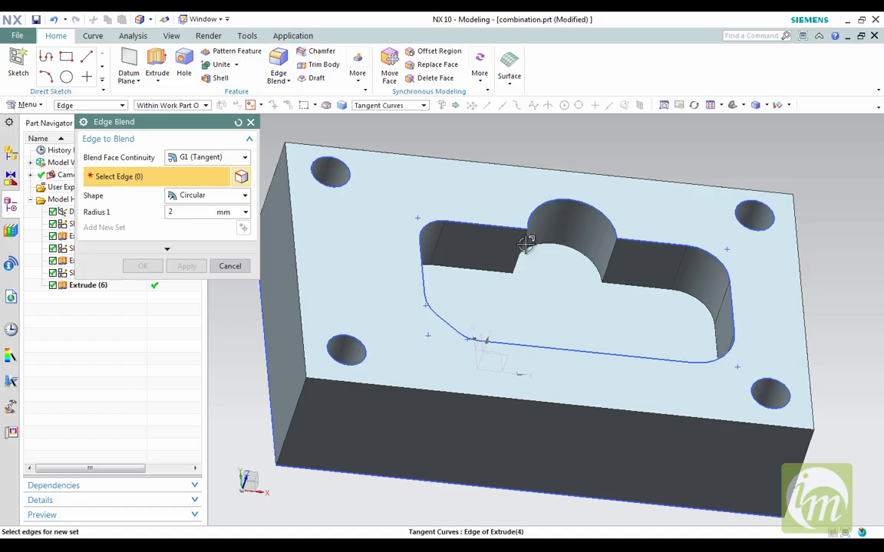
{"action": "left_click", "coordinate": [526, 242]}
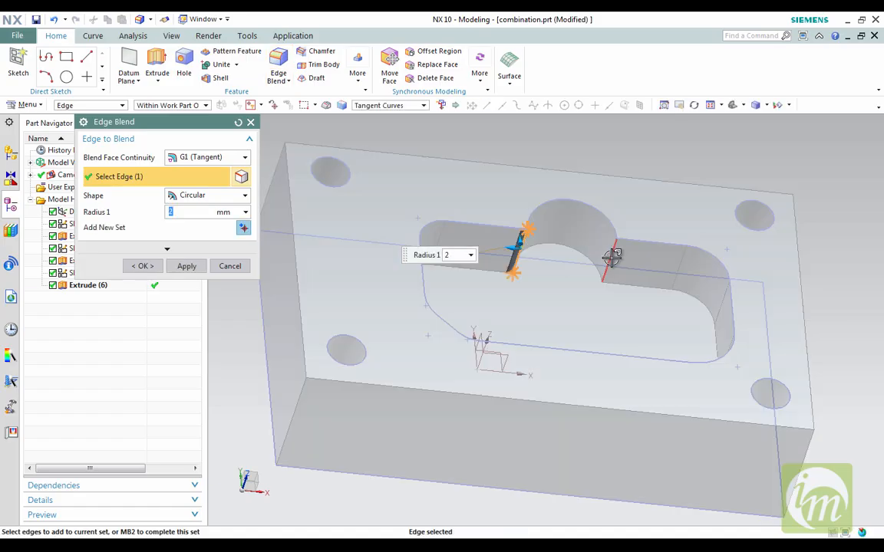
{"action": "left_click", "coordinate": [611, 258]}
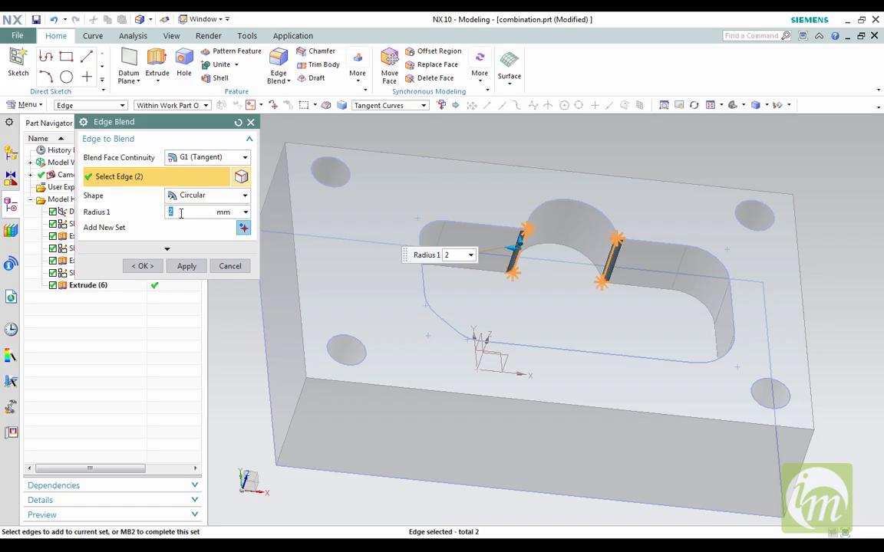
{"action": "type", "text": "5"}
{"action": "left_click", "coordinate": [144, 266]}
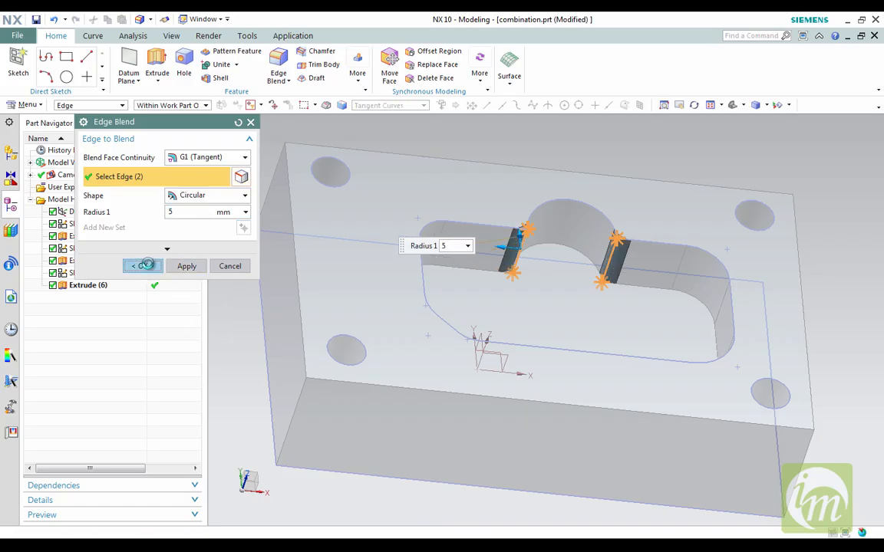
{"action": "mouse_move", "coordinate": [476, 262]}
{"action": "middle_mouse_down"}
{"action": "mouse_move", "coordinate": [460, 253]}
{"action": "mouse_move", "coordinate": [450, 288]}
{"action": "mouse_move", "coordinate": [477, 270]}
{"action": "mouse_move", "coordinate": [500, 292]}
{"action": "mouse_move", "coordinate": [458, 272]}
{"action": "mouse_move", "coordinate": [476, 253]}
{"action": "mouse_move", "coordinate": [442, 229]}
{"action": "mouse_move", "coordinate": [480, 265]}
{"action": "middle_mouse_up"}
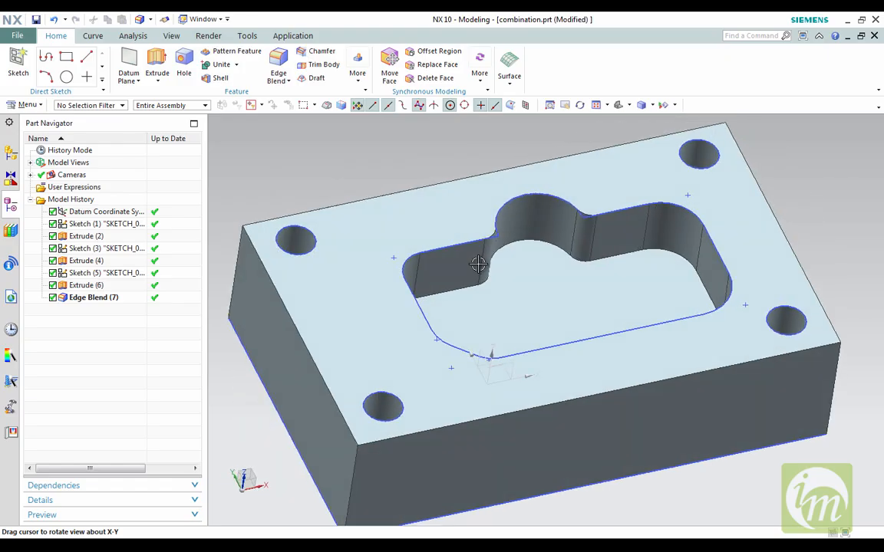
Step: Switch to the Manufacturing application and initialise the machining environment with the cam_general configuration and mill_contour setup
{"action": "left_click", "coordinate": [306, 37]}
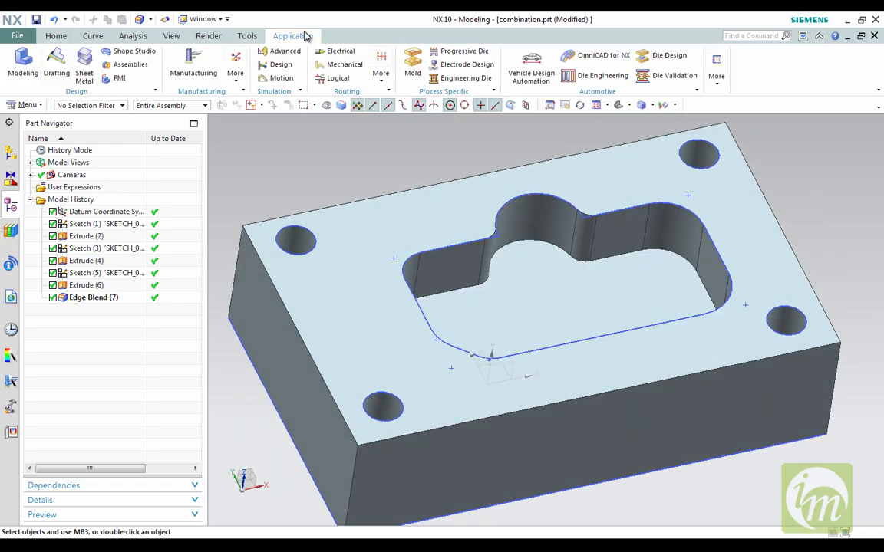
{"action": "left_click", "coordinate": [193, 63]}
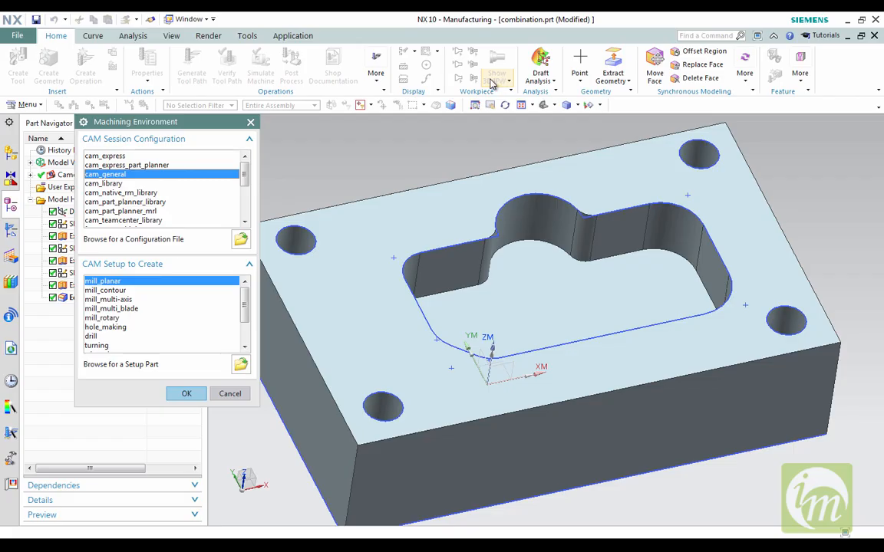
{"action": "left_click", "coordinate": [104, 291]}
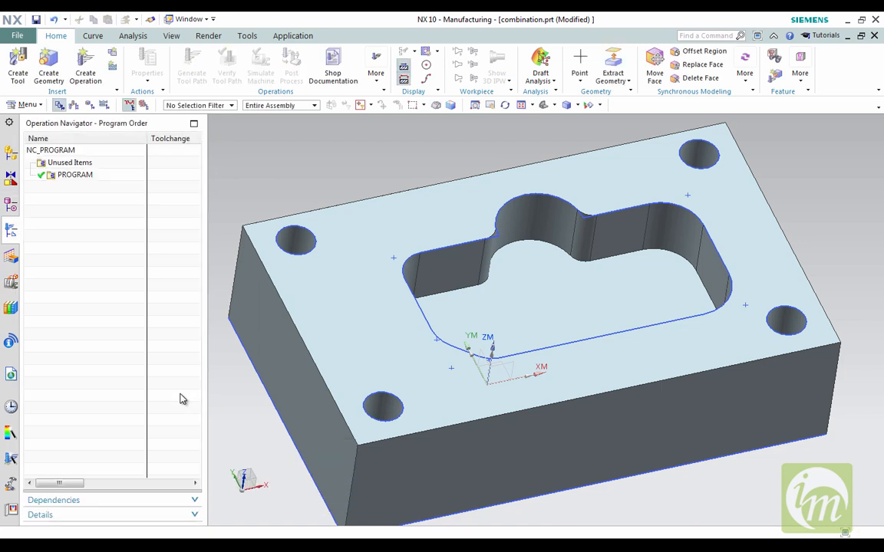
{"action": "left_click", "coordinate": [87, 76]}
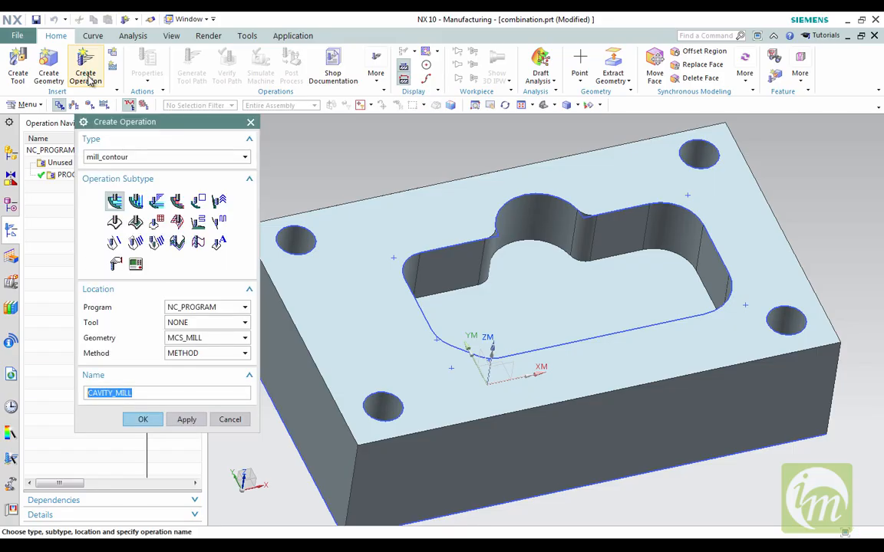
{"action": "left_click", "coordinate": [250, 123]}
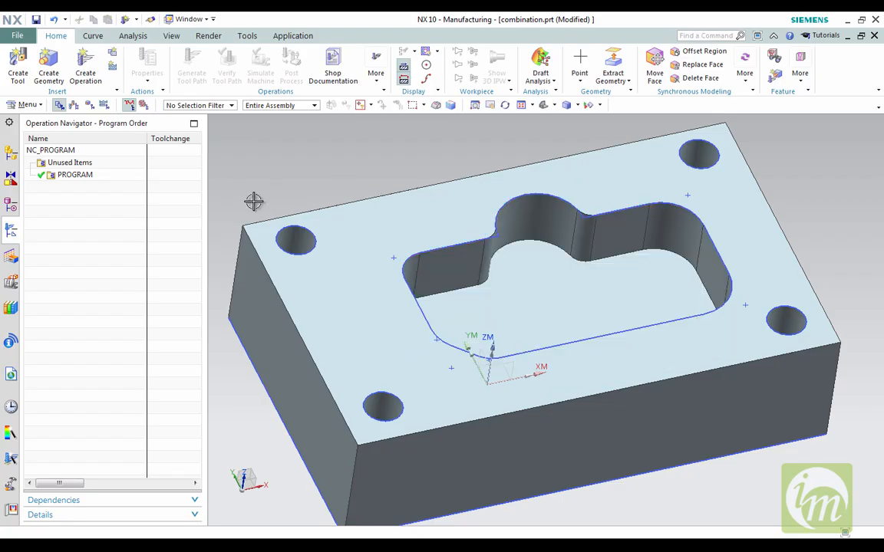
Step: Show the operation navigator's geometry view and open MCS_MILL for editing
{"action": "left_click", "coordinate": [88, 106]}
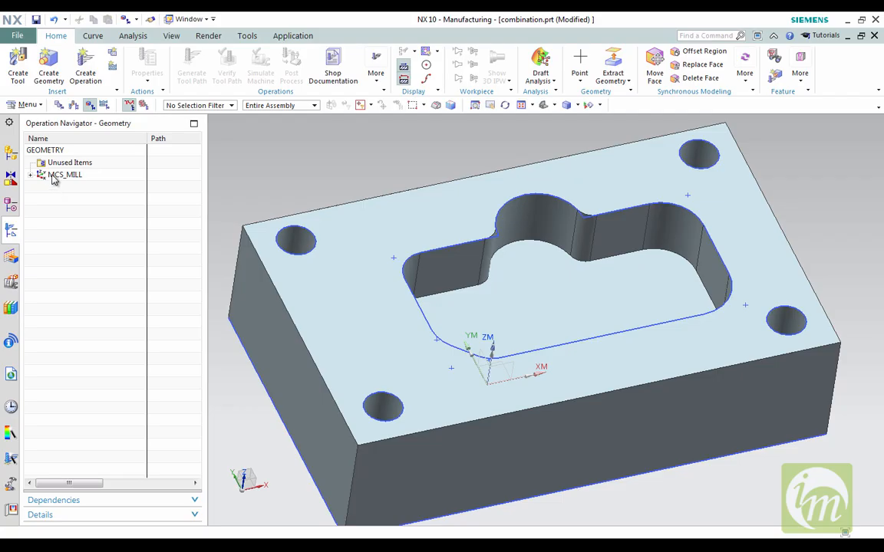
{"action": "left_click", "coordinate": [54, 175]}
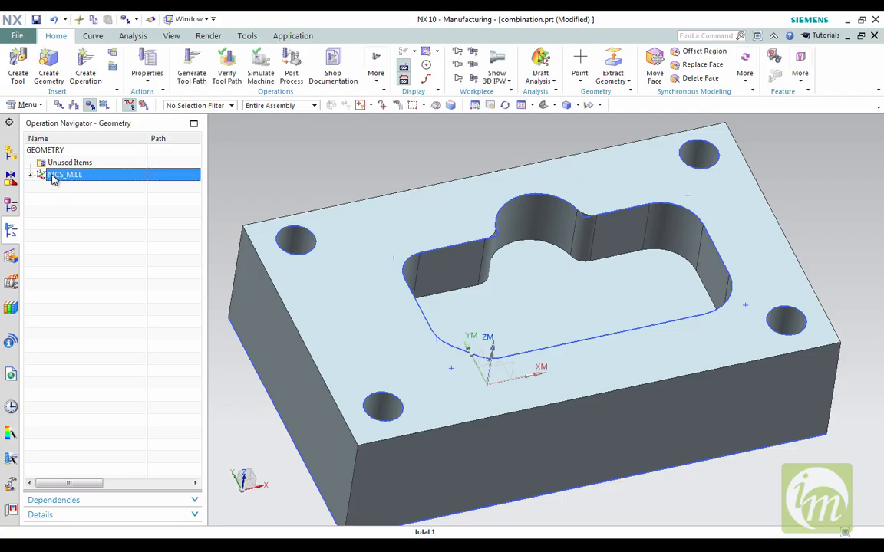
{"action": "right_click", "coordinate": [54, 176]}
{"action": "left_click", "coordinate": [68, 180]}
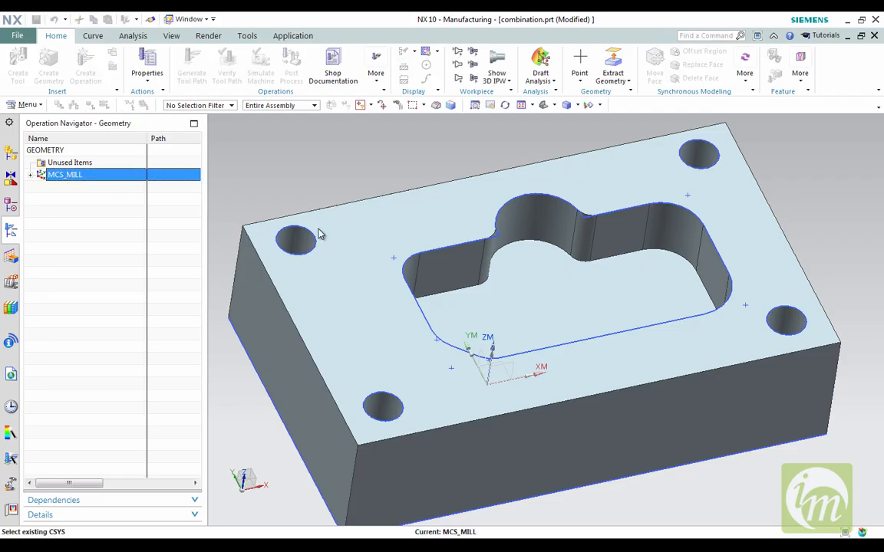
{"action": "left_click", "coordinate": [214, 166]}
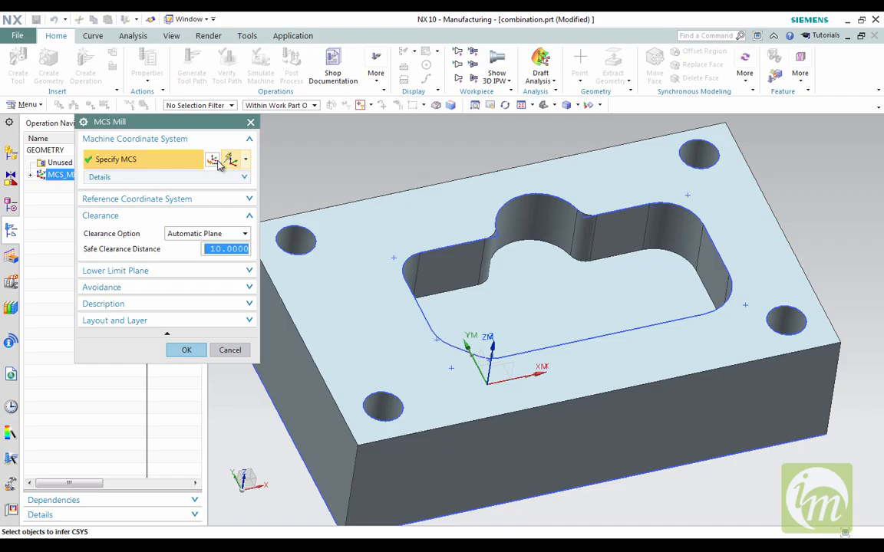
Step: Set the machine coordinate system's origin to X 0, Y 0, Z 50 using the Dynamic CSYS type
{"action": "left_click", "coordinate": [211, 159]}
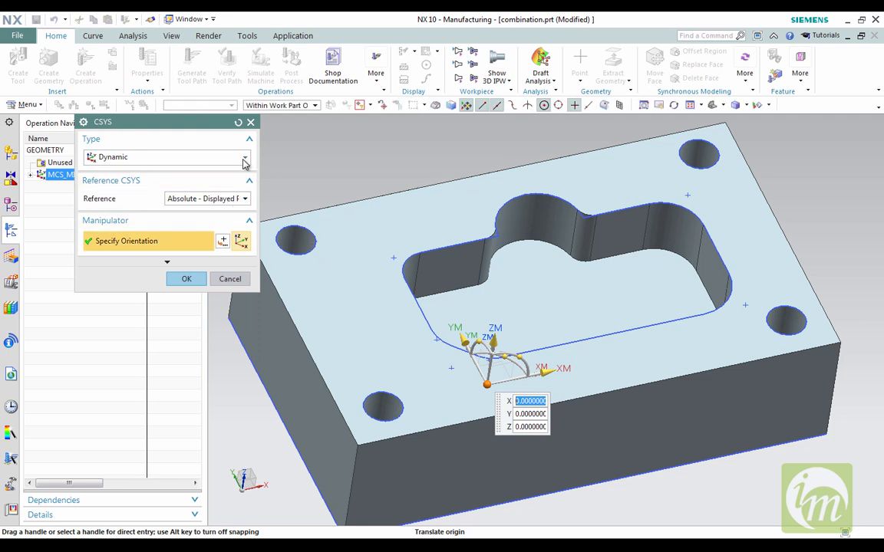
{"action": "left_click_drag", "start_coordinate": [486, 383], "coordinate": [573, 328]}
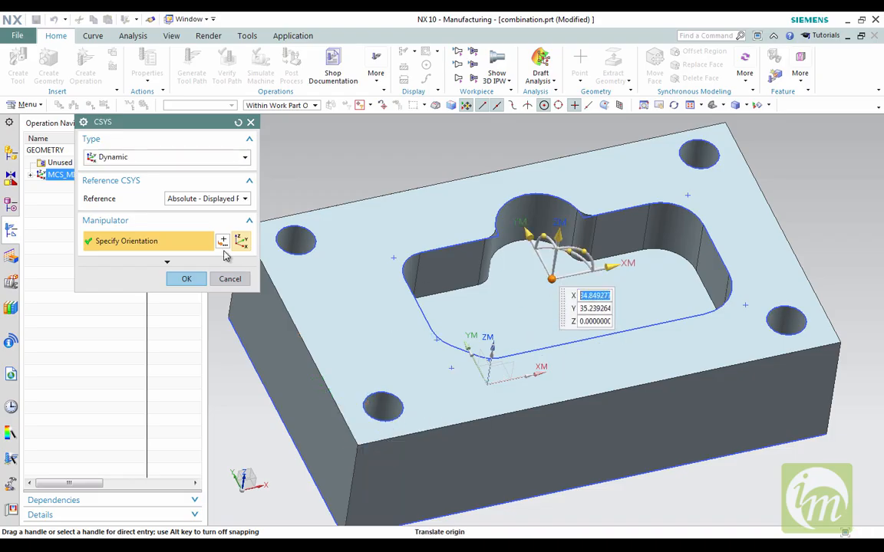
{"action": "type", "text": "0"}
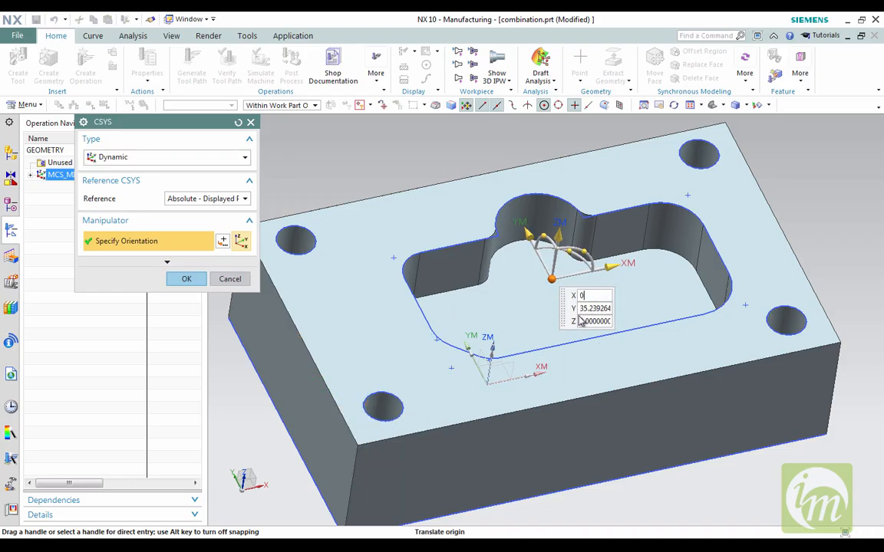
{"action": "key", "text": "Tab"}
{"action": "type", "text": "50"}
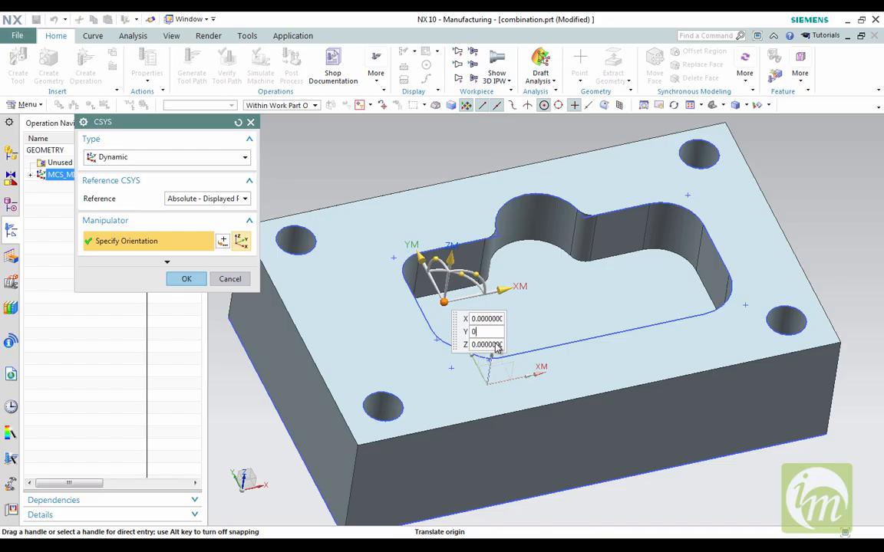
{"action": "key", "text": "Tab"}
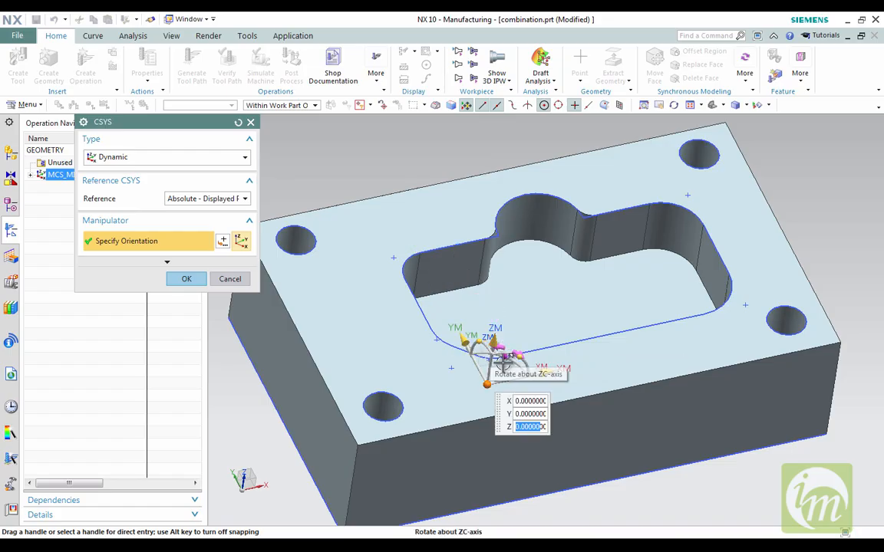
{"action": "type", "text": "50"}
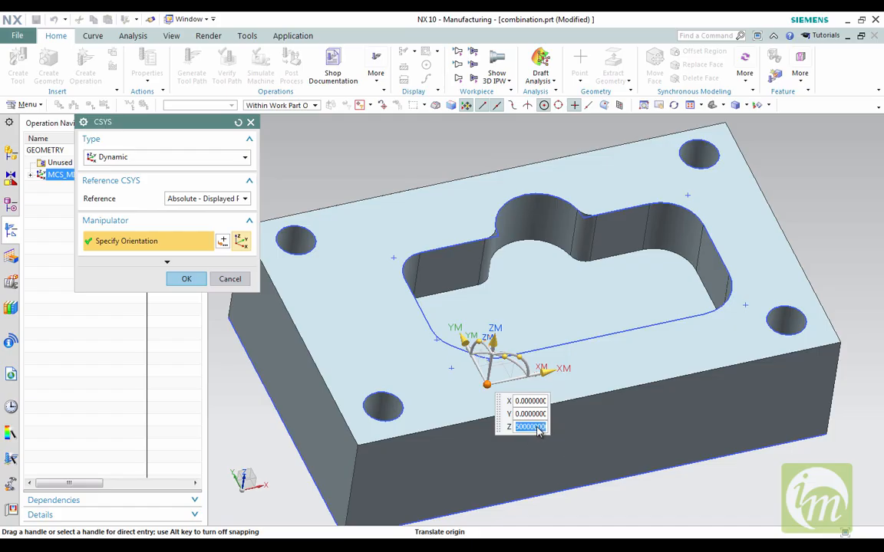
{"action": "left_click", "coordinate": [186, 279]}
{"action": "mouse_move", "coordinate": [420, 300]}
{"action": "middle_mouse_down"}
{"action": "mouse_move", "coordinate": [426, 270]}
{"action": "mouse_move", "coordinate": [420, 283]}
{"action": "middle_mouse_up"}
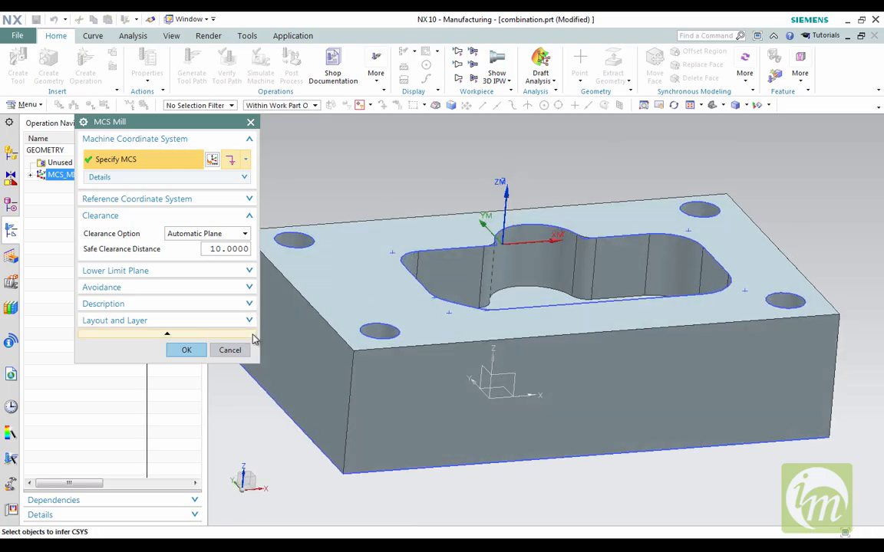
Step: Set the Z coordinate of the machine coordinate system's origin to 40 and accept the MCS_MILL settings
{"action": "left_click", "coordinate": [214, 164]}
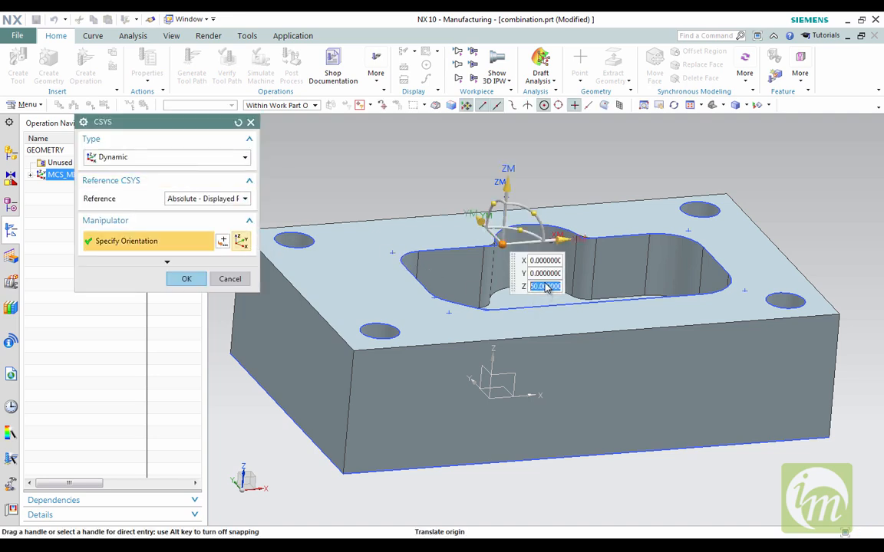
{"action": "type", "text": "40"}
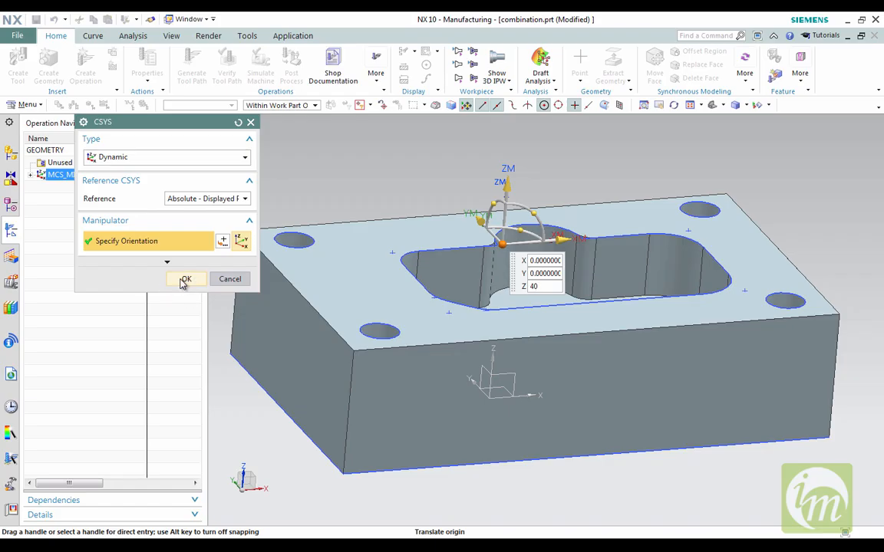
{"action": "left_click", "coordinate": [185, 280]}
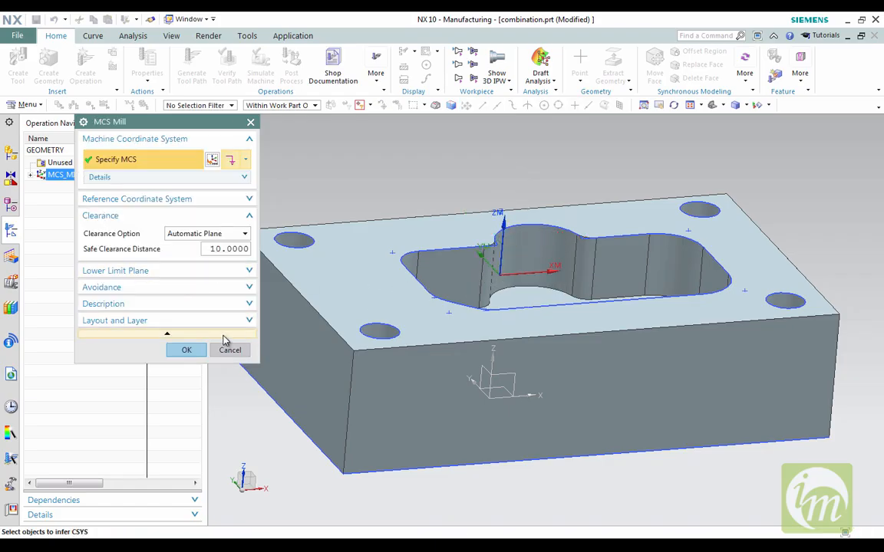
{"action": "left_click", "coordinate": [186, 350]}
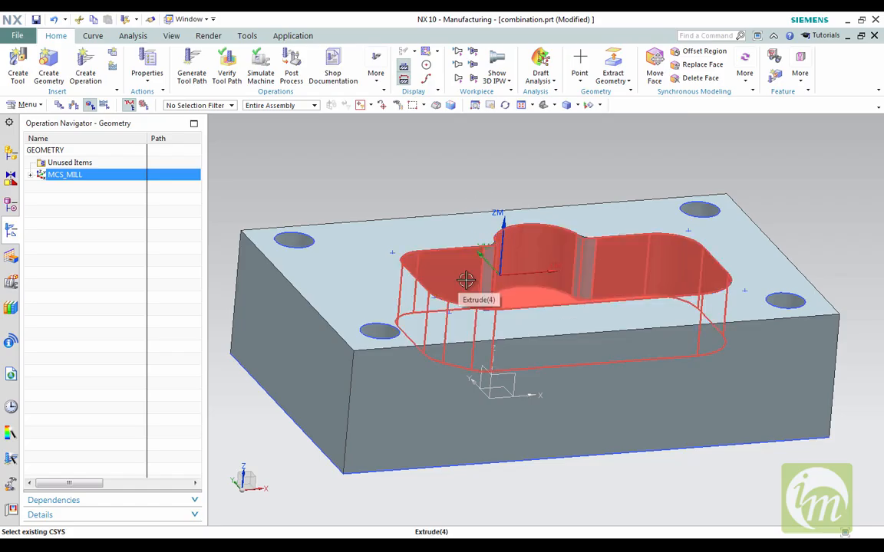
Step: Create a CAVITY_MILL operation of type mill_contour under NC_PROGRAM, with geometry WORKPIECE and method MILL_ROUGH
{"action": "left_click", "coordinate": [86, 71]}
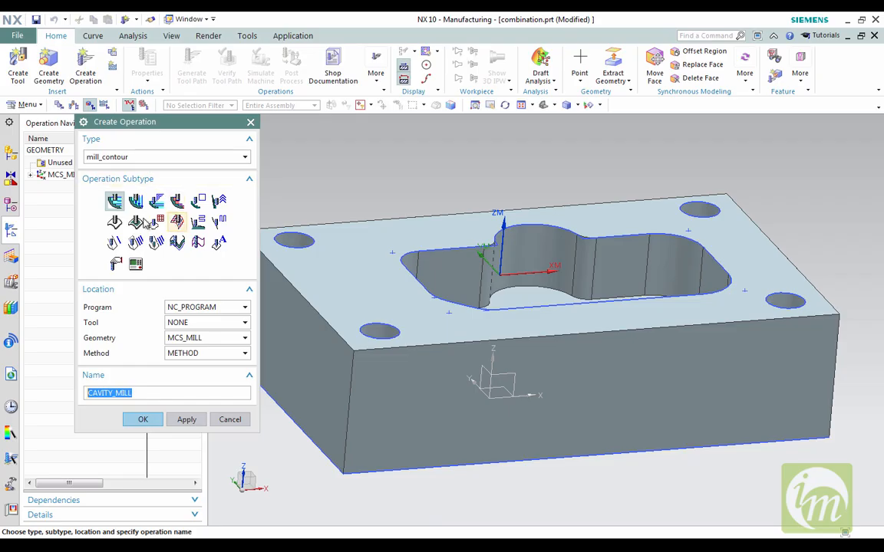
{"action": "mouse_move", "coordinate": [119, 205]}
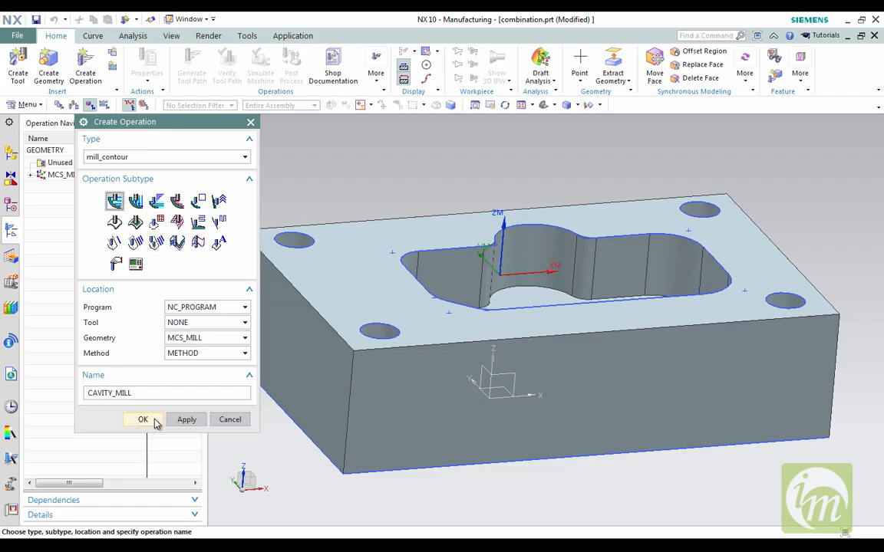
{"action": "left_click", "coordinate": [191, 308]}
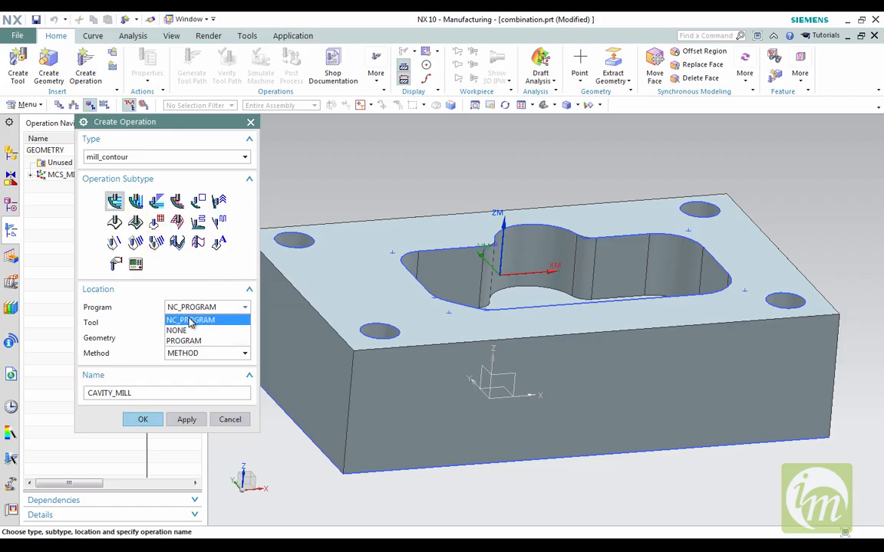
{"action": "left_click", "coordinate": [191, 321]}
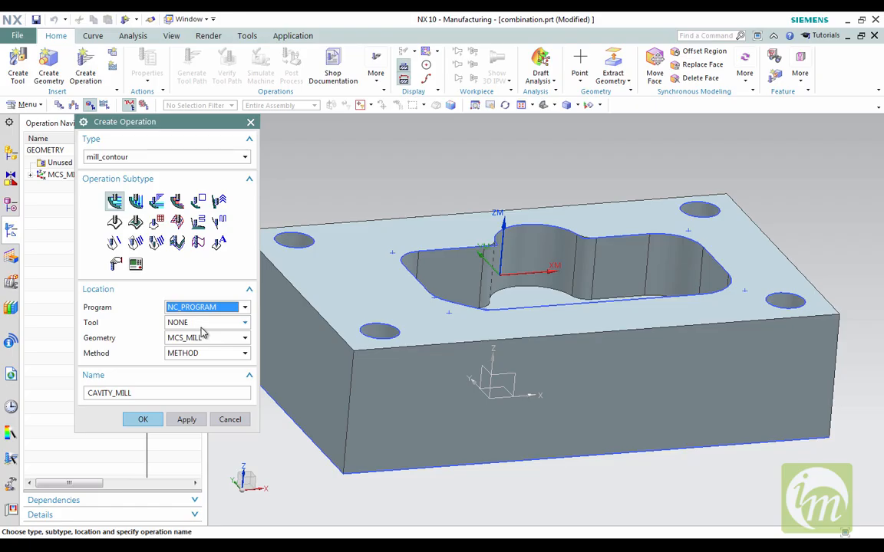
{"action": "left_click", "coordinate": [203, 342]}
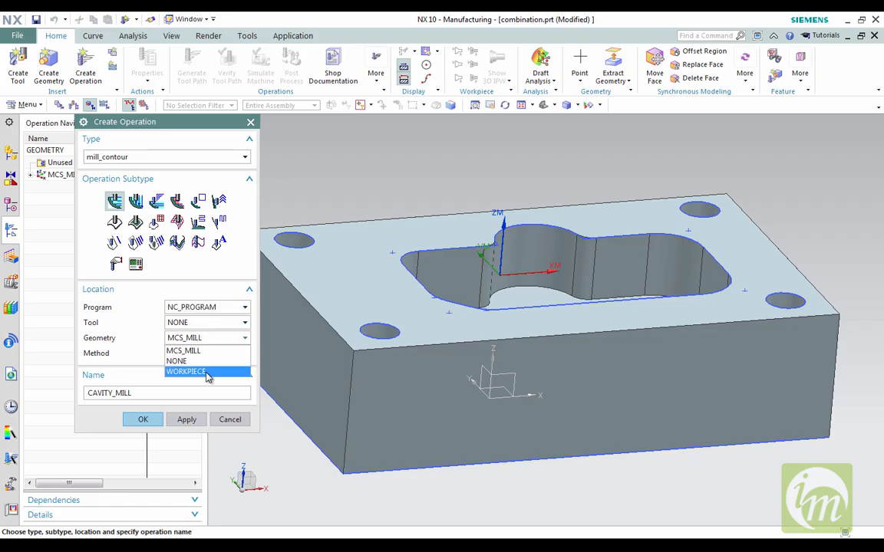
{"action": "left_click", "coordinate": [206, 372]}
{"action": "left_click", "coordinate": [206, 352]}
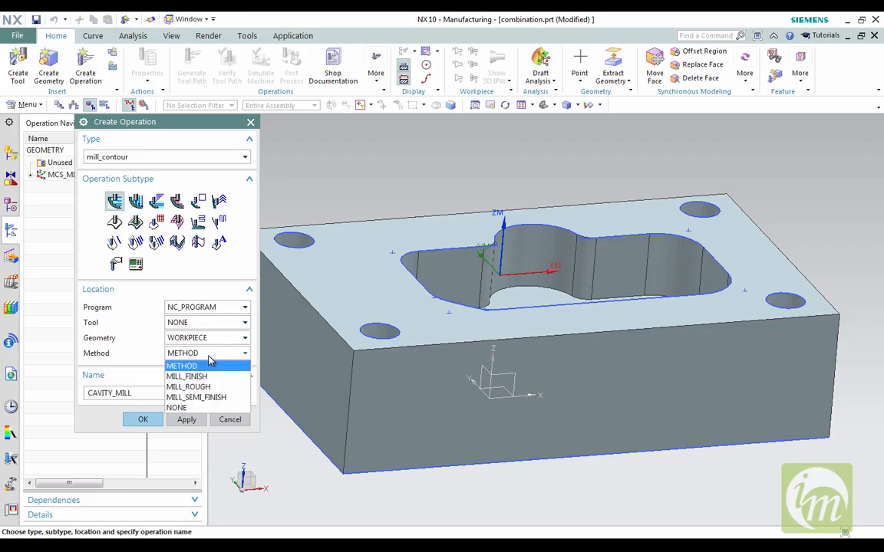
{"action": "left_click", "coordinate": [207, 388]}
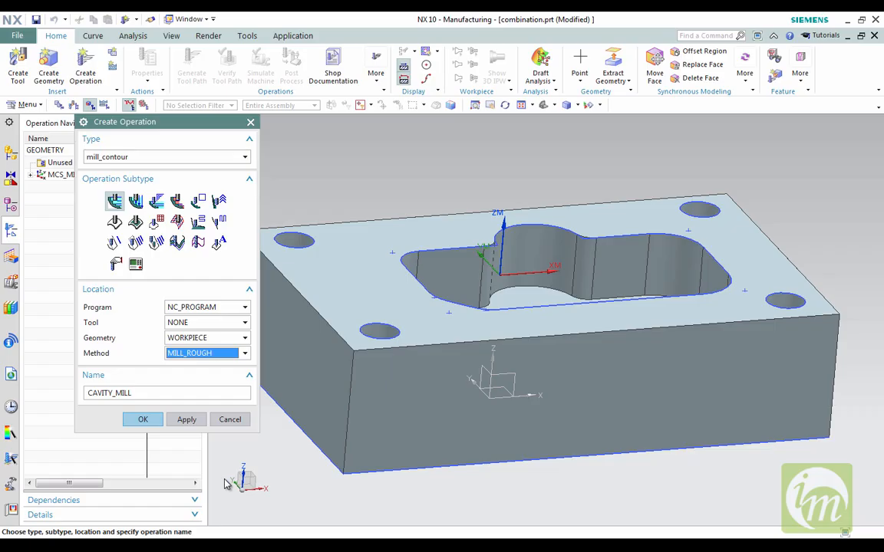
{"action": "left_click", "coordinate": [143, 419]}
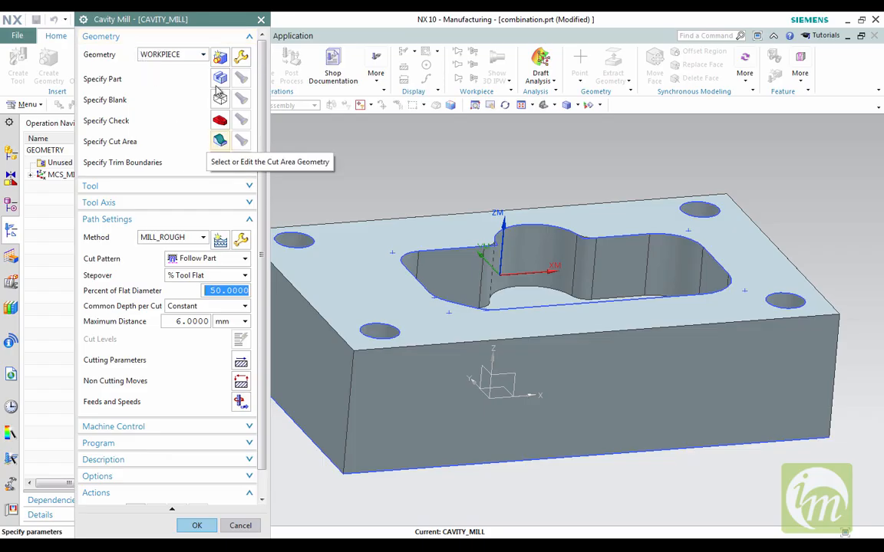
Step: Edit the operation's WORKPIECE geometry and specify the solid block with the pocket as the part
{"action": "left_click", "coordinate": [242, 59]}
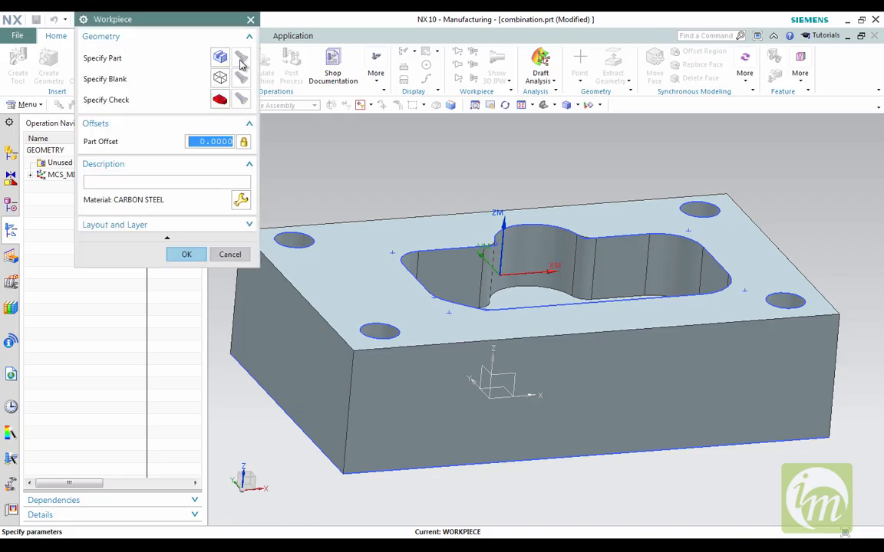
{"action": "left_click", "coordinate": [221, 59]}
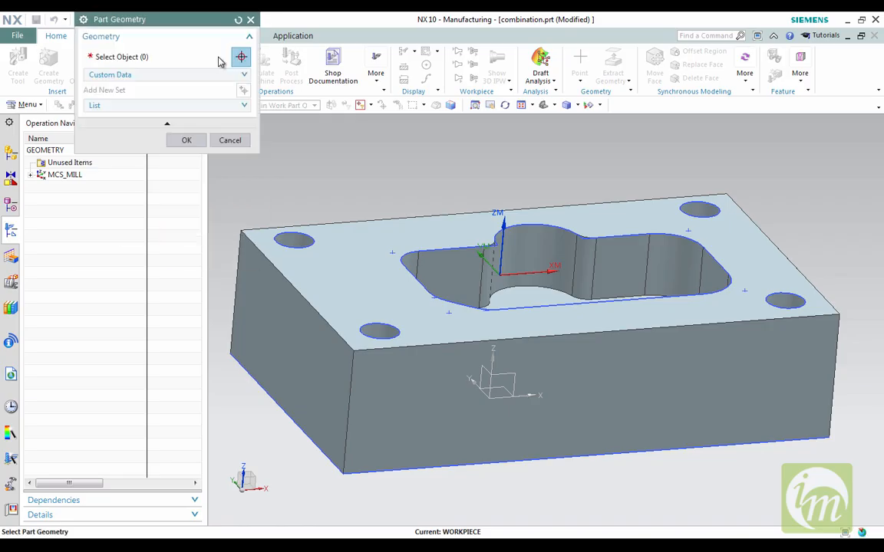
{"action": "left_click", "coordinate": [345, 309]}
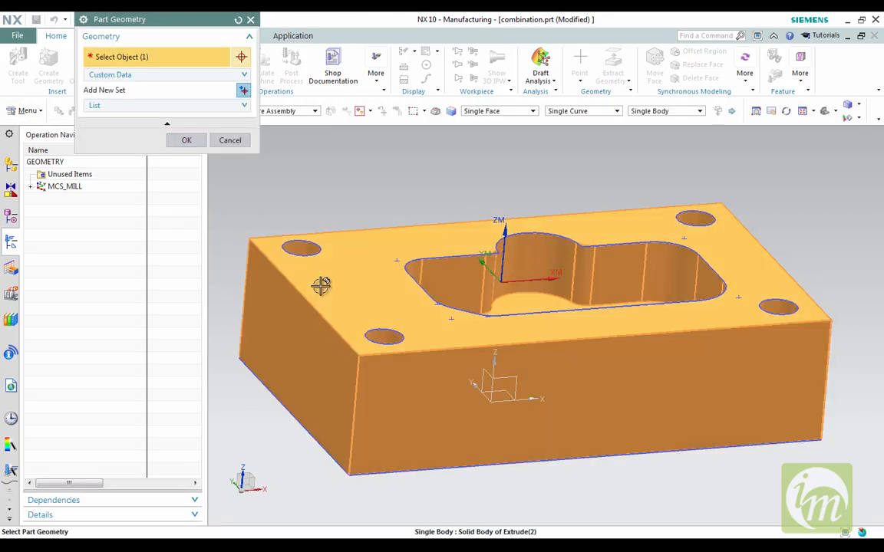
{"action": "left_click", "coordinate": [187, 156]}
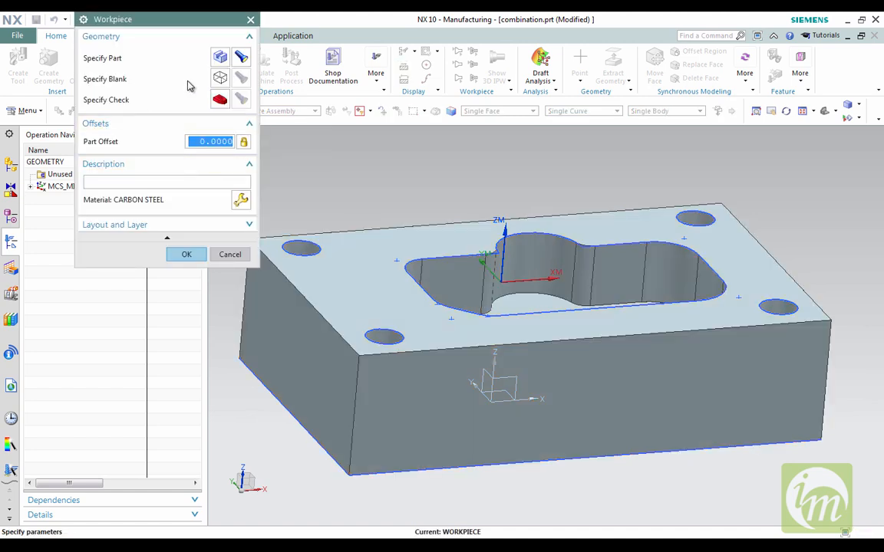
Step: Define the workpiece's blank as a Bounding Block and accept the WORKPIECE settings
{"action": "left_click", "coordinate": [220, 79]}
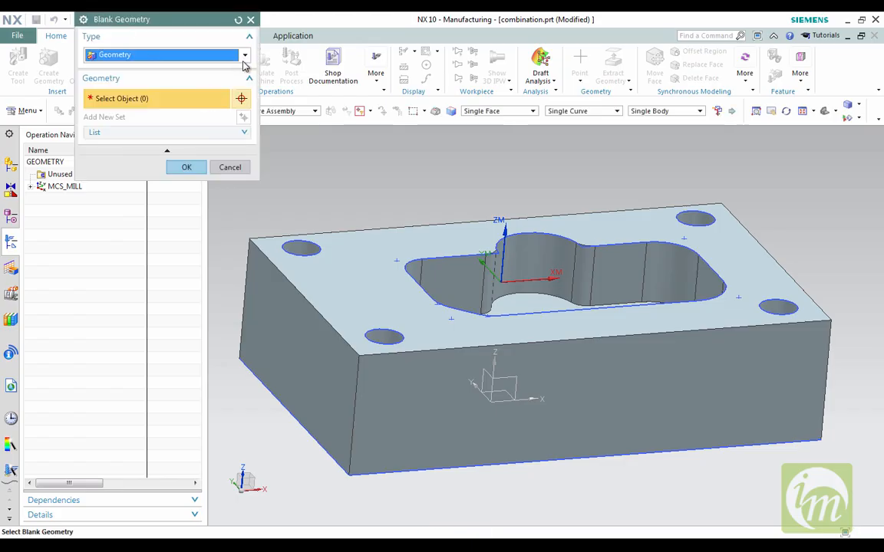
{"action": "left_click", "coordinate": [240, 56]}
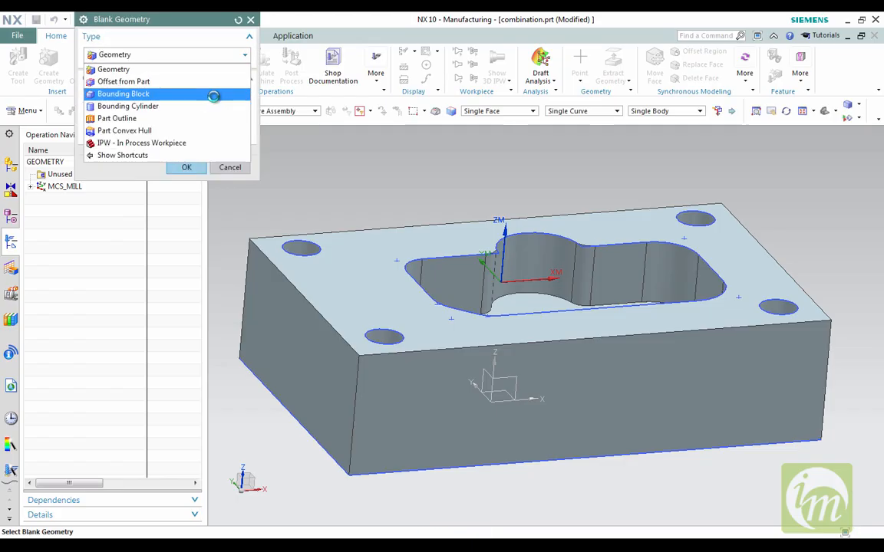
{"action": "left_click", "coordinate": [217, 94]}
{"action": "left_click", "coordinate": [195, 182]}
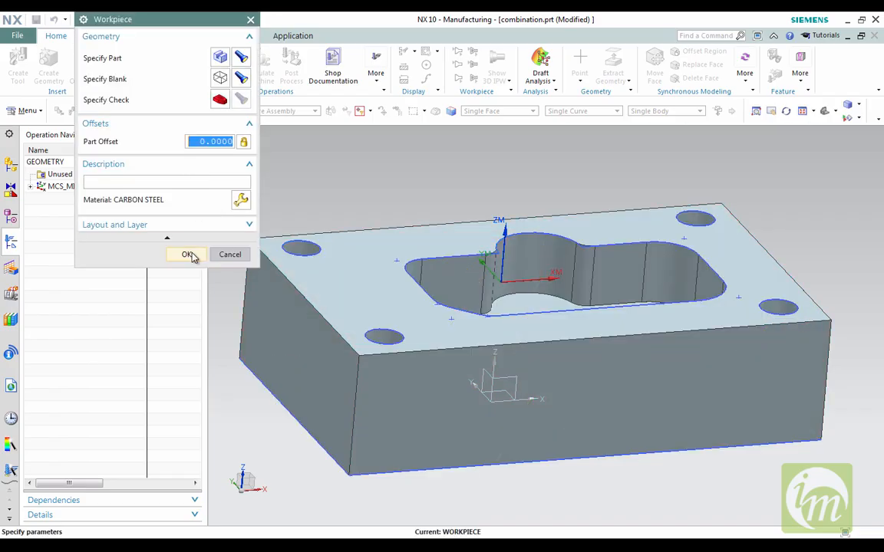
{"action": "left_click", "coordinate": [191, 253]}
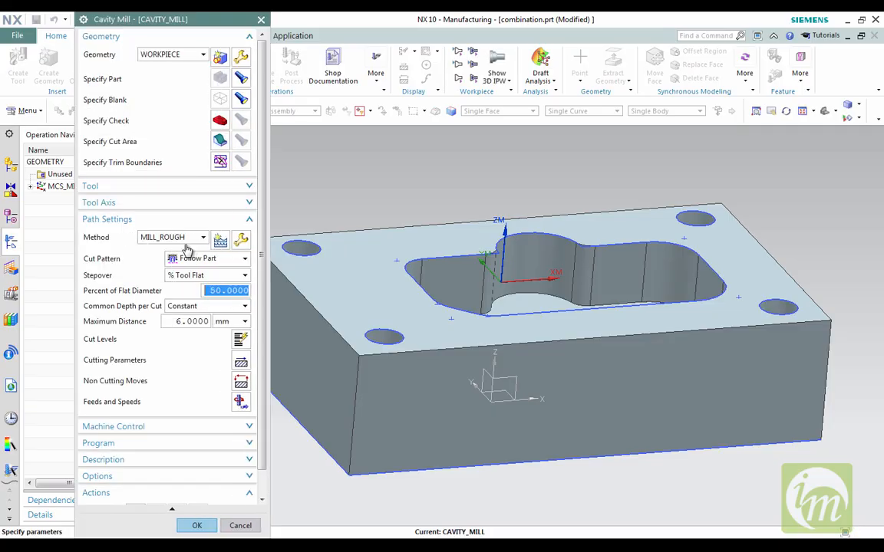
Step: Review the available part materials for the workpiece without changing the assigned one, and return to the cavity mill settings
{"action": "left_click", "coordinate": [241, 56]}
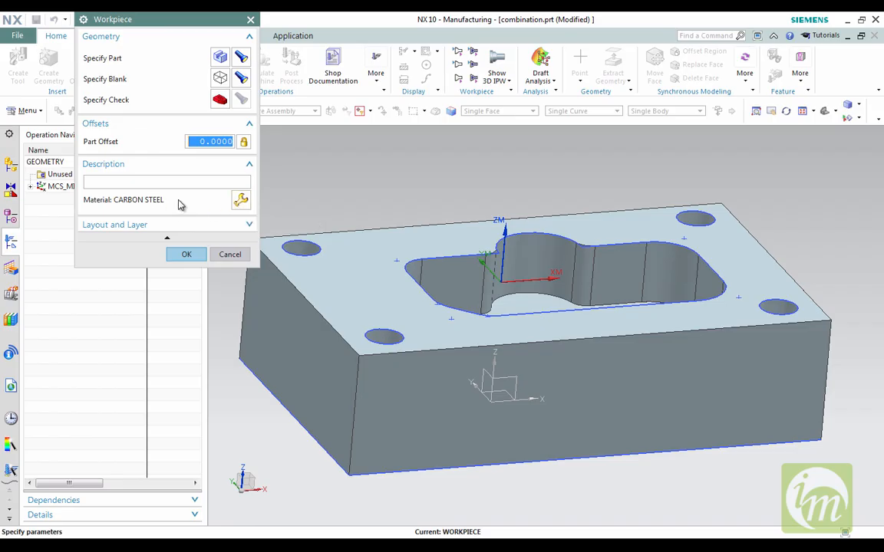
{"action": "left_click", "coordinate": [241, 201]}
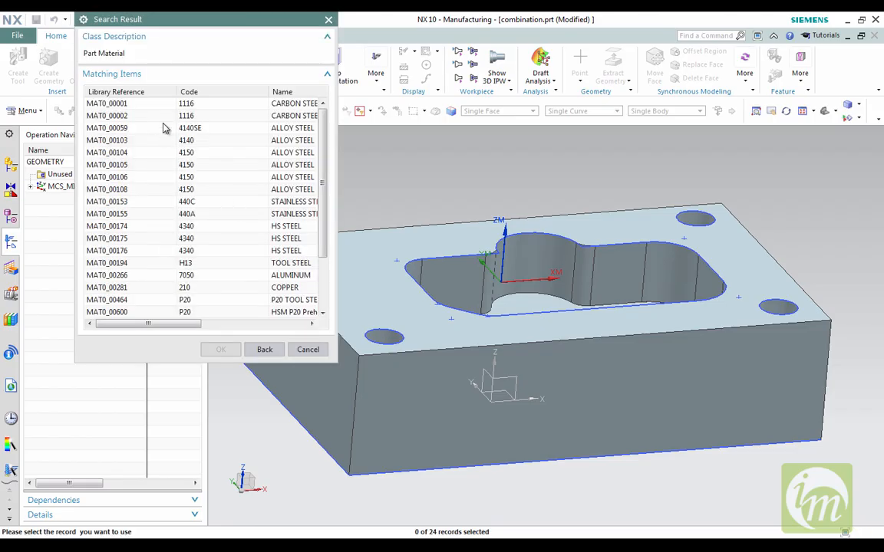
{"action": "scroll", "coordinate": [322, 179], "scroll_direction": "down", "scroll_amount": 1}
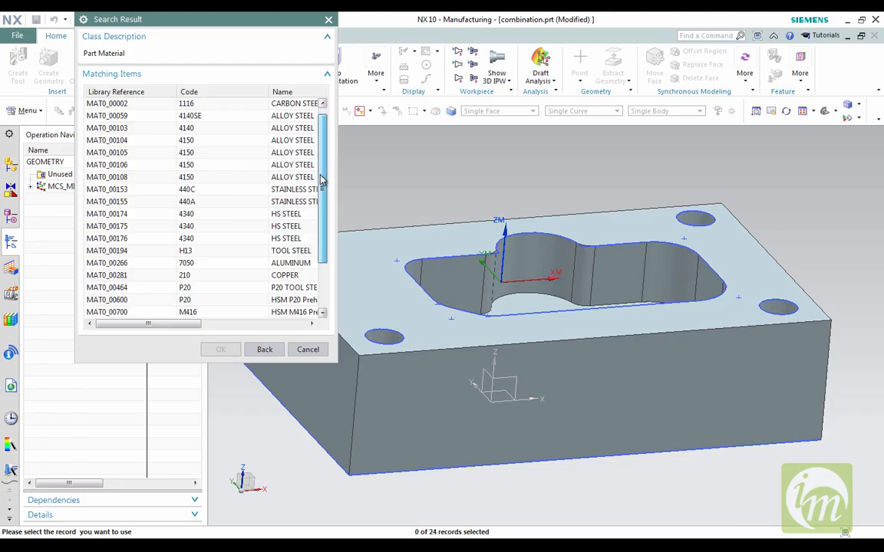
{"action": "scroll", "coordinate": [325, 142], "scroll_direction": "up", "scroll_amount": 1}
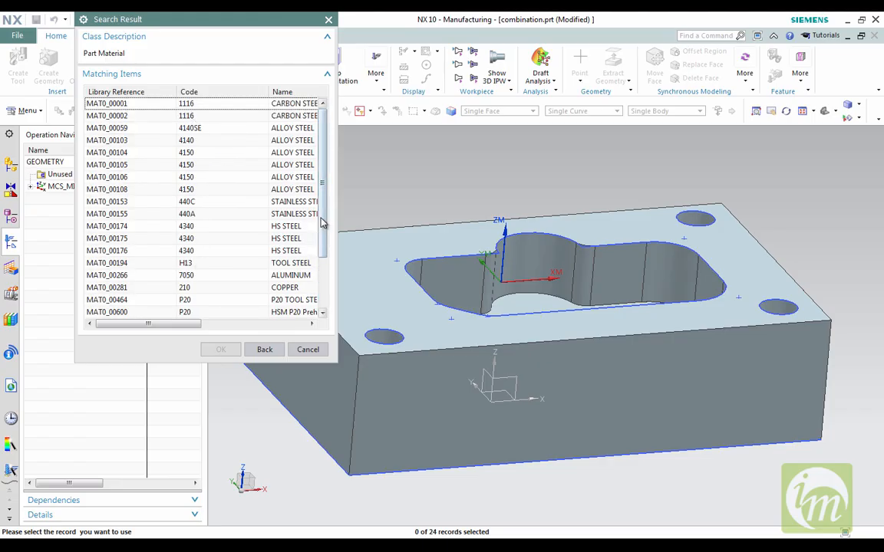
{"action": "left_click_drag", "start_coordinate": [322, 219], "coordinate": [320, 281]}
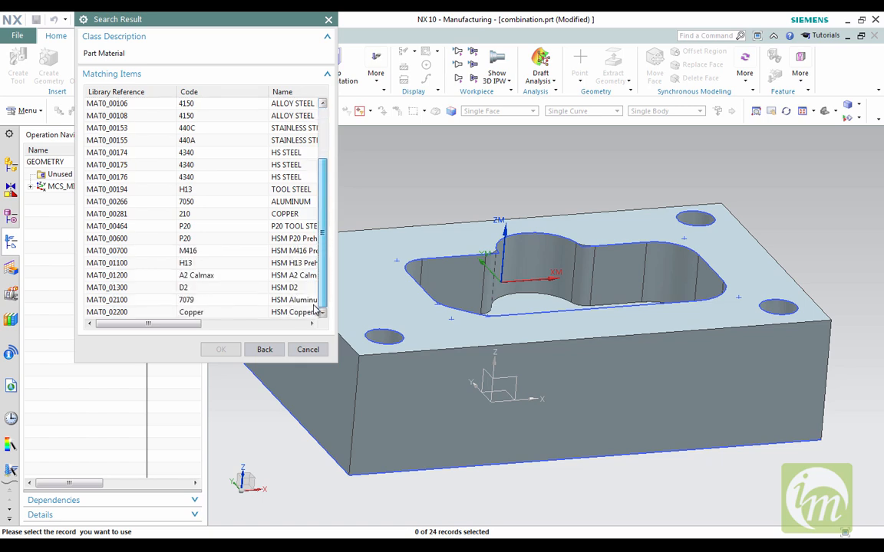
{"action": "left_click", "coordinate": [303, 350]}
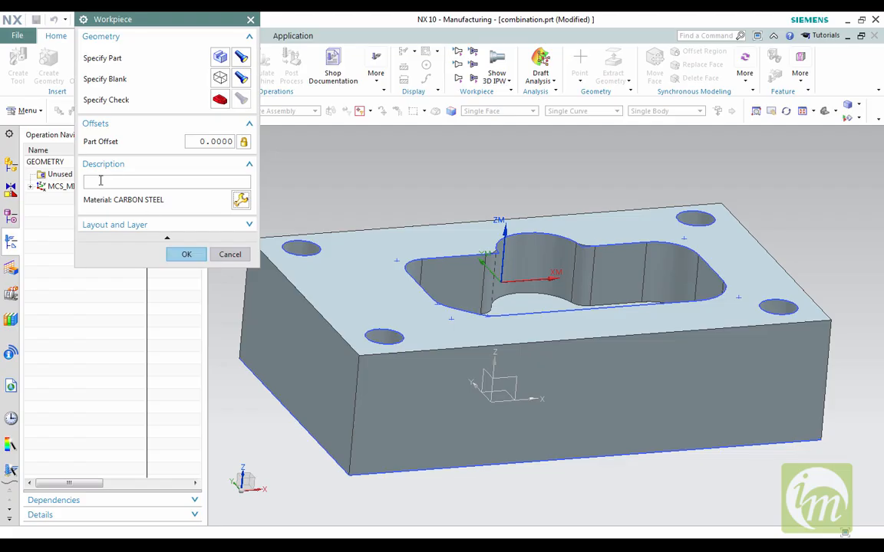
{"action": "left_click", "coordinate": [184, 256]}
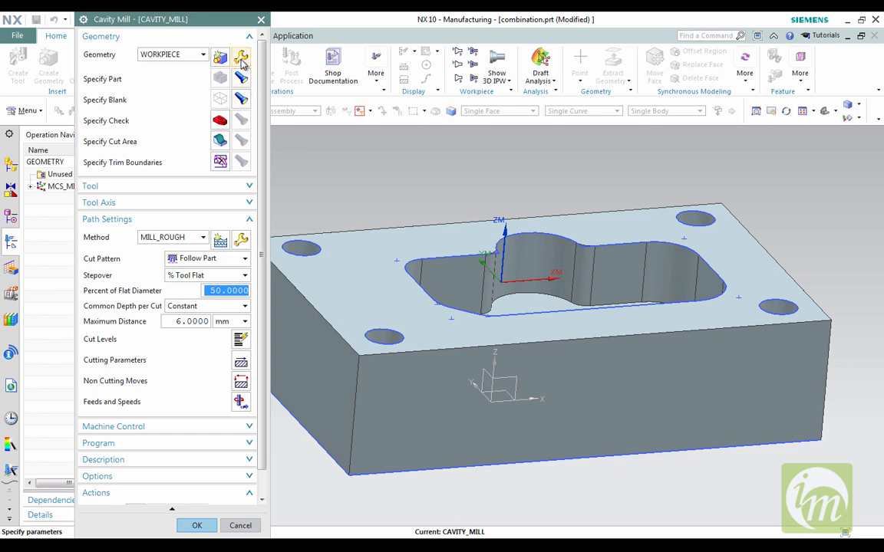
Step: Specify the cut area by picking two pocket wall faces, and add the remaining walls using the Tangent Faces rule
{"action": "left_click", "coordinate": [220, 141]}
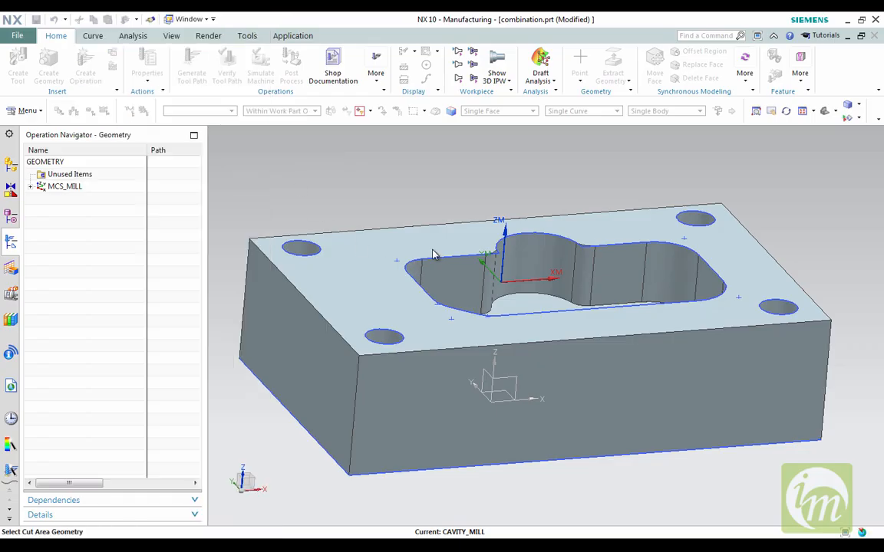
{"action": "middle_click_drag", "start_coordinate": [418, 252], "coordinate": [401, 292]}
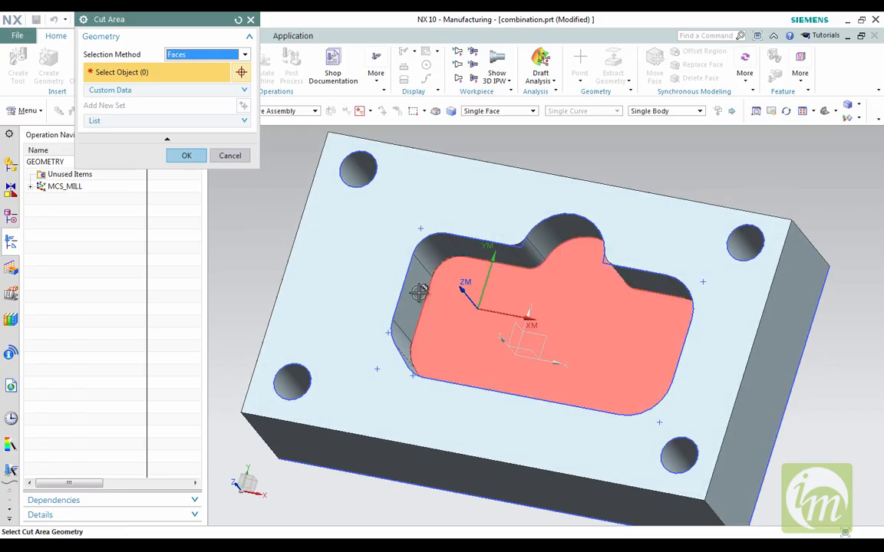
{"action": "left_click", "coordinate": [414, 310]}
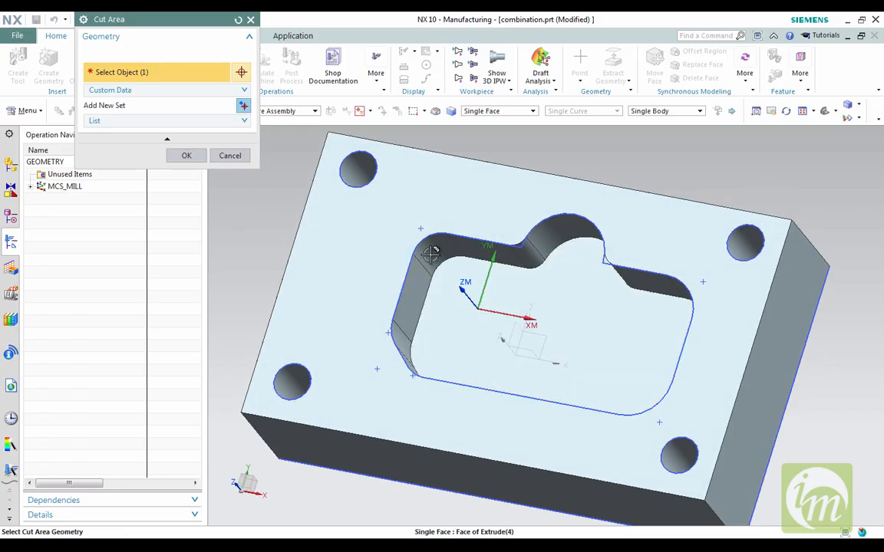
{"action": "left_click", "coordinate": [470, 244]}
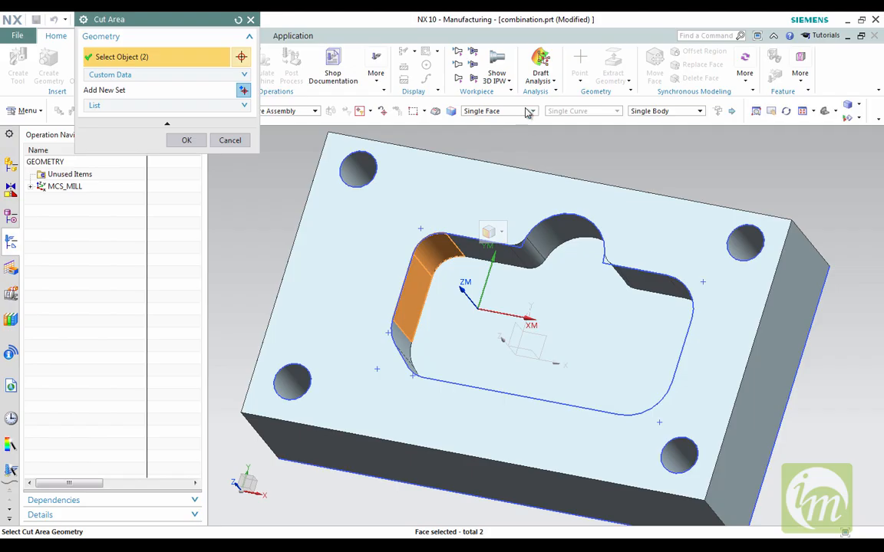
{"action": "left_click", "coordinate": [476, 111]}
{"action": "left_click", "coordinate": [491, 132]}
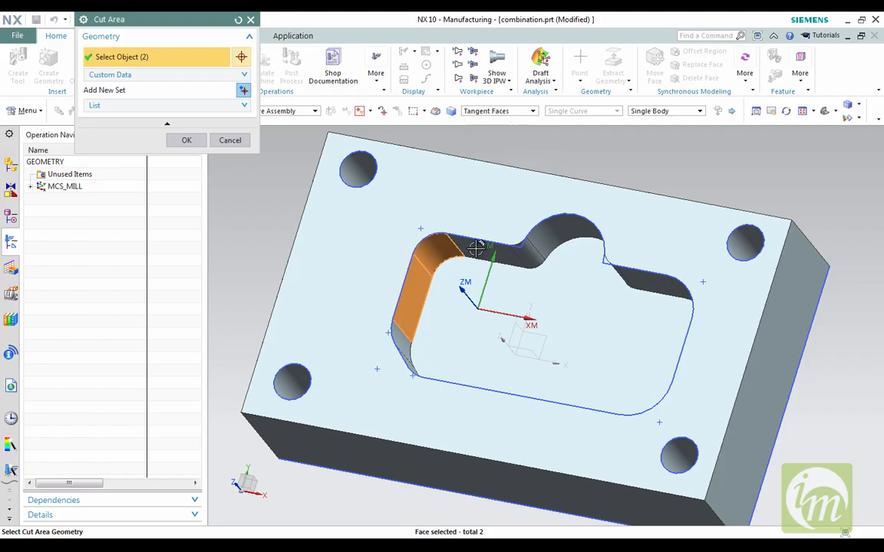
{"action": "left_click", "coordinate": [477, 246]}
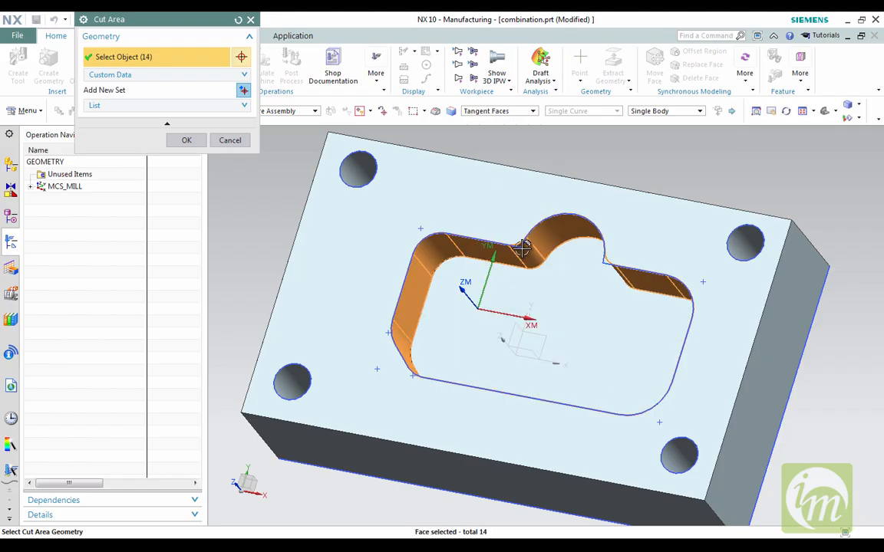
{"action": "middle_click_drag", "start_coordinate": [522, 300], "coordinate": [586, 250]}
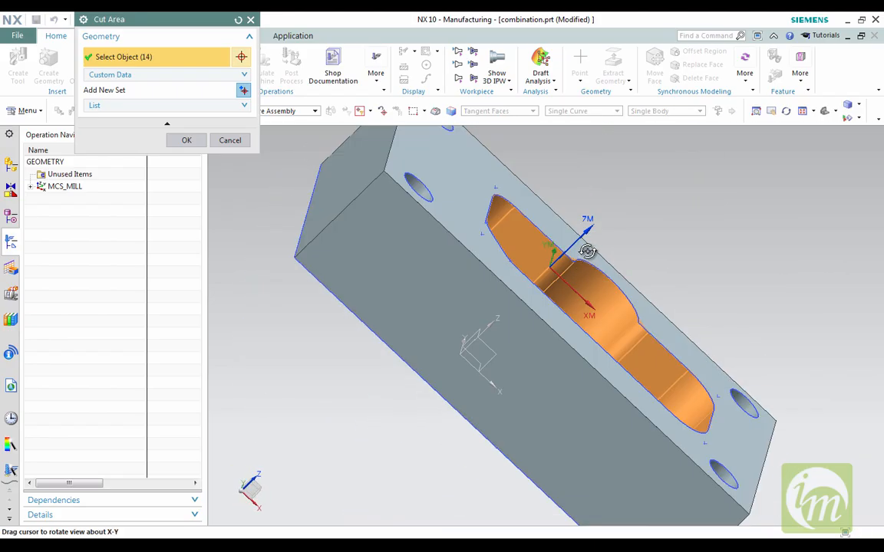
Step: Remove the existing cut area set, reselect the pocket's walls with the Tangent Faces rule, and accept the cut area
{"action": "left_click", "coordinate": [245, 106]}
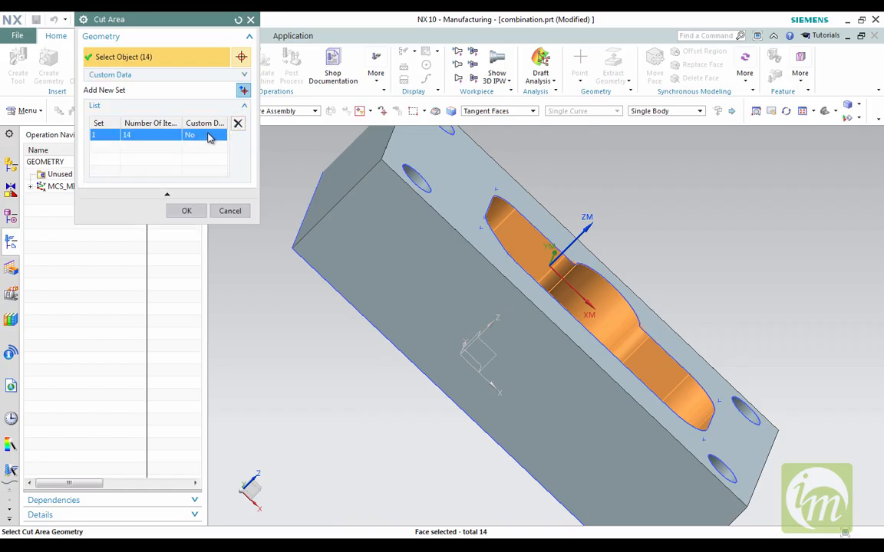
{"action": "left_click", "coordinate": [236, 123]}
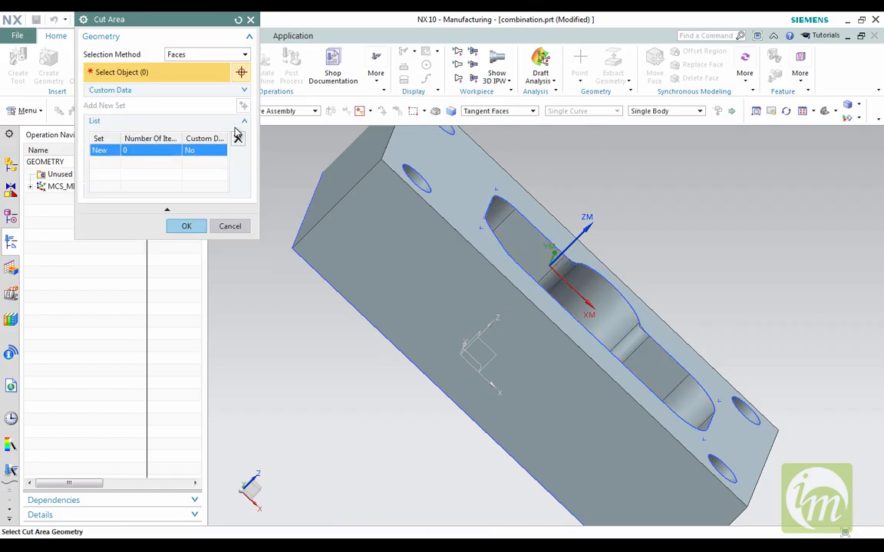
{"action": "middle_click_drag", "start_coordinate": [318, 165], "coordinate": [349, 188]}
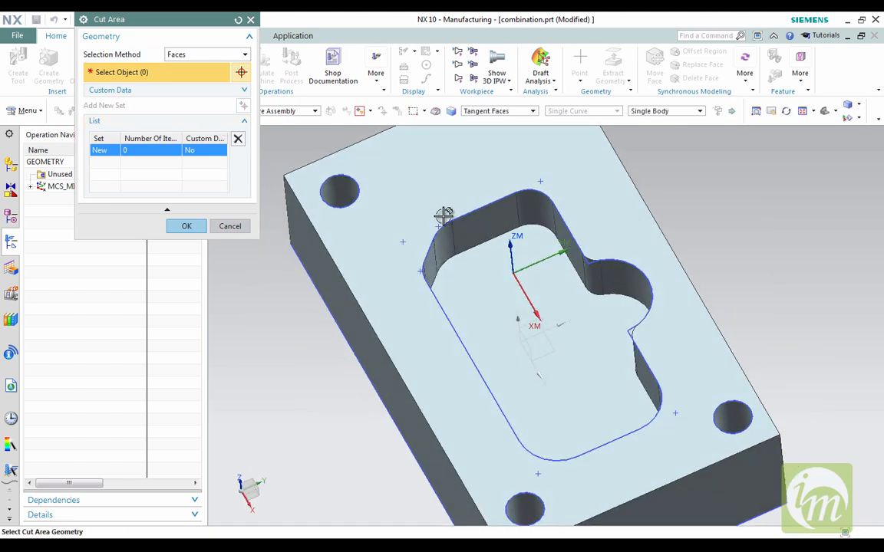
{"action": "left_click", "coordinate": [447, 239]}
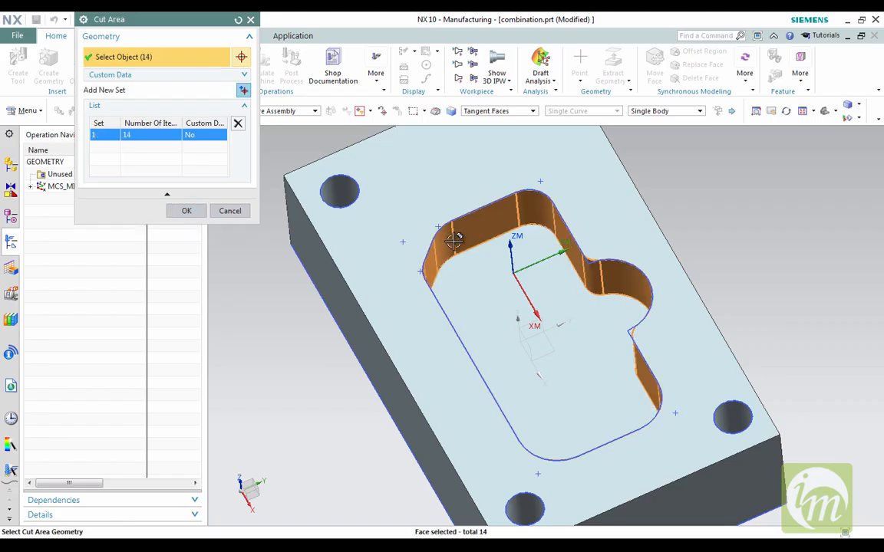
{"action": "middle_click_drag", "start_coordinate": [546, 385], "coordinate": [545, 300]}
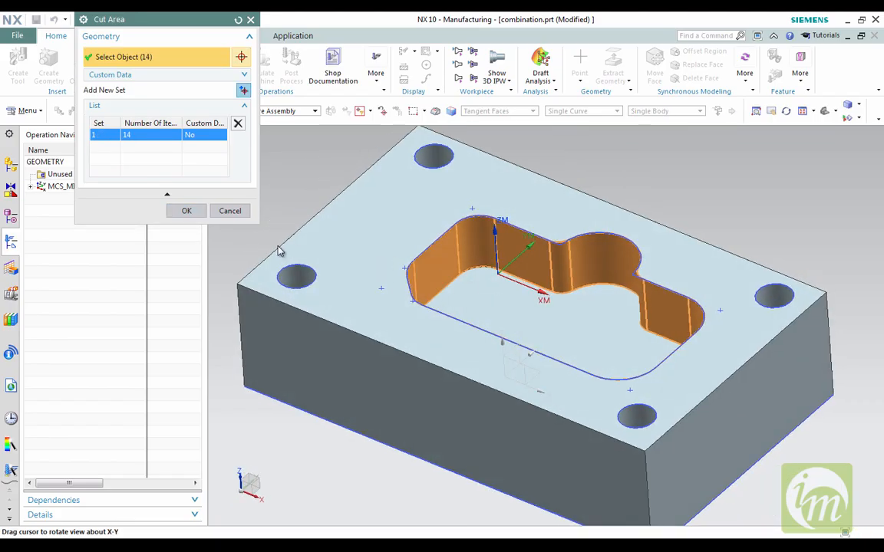
{"action": "left_click", "coordinate": [188, 212]}
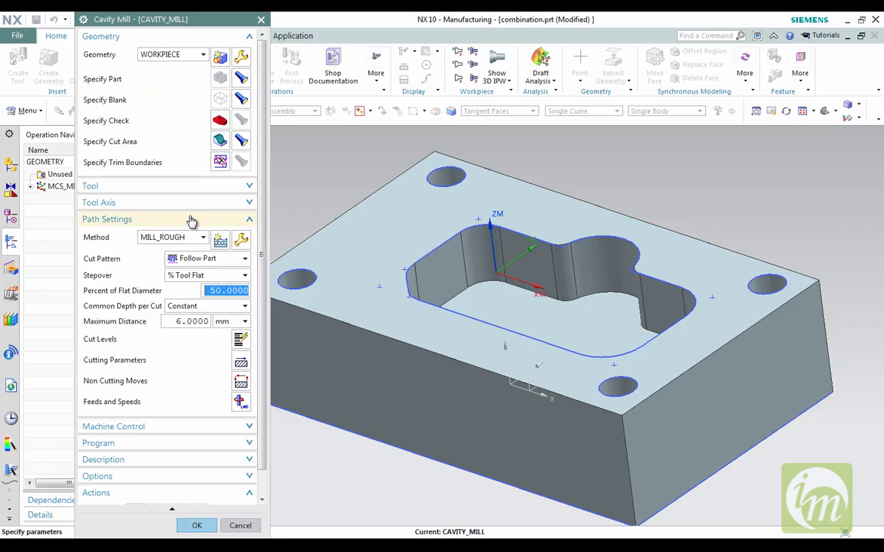
Step: Create a new mill_contour tool of the MILL subtype named MILL for the cavity mill operation
{"action": "left_click", "coordinate": [239, 189]}
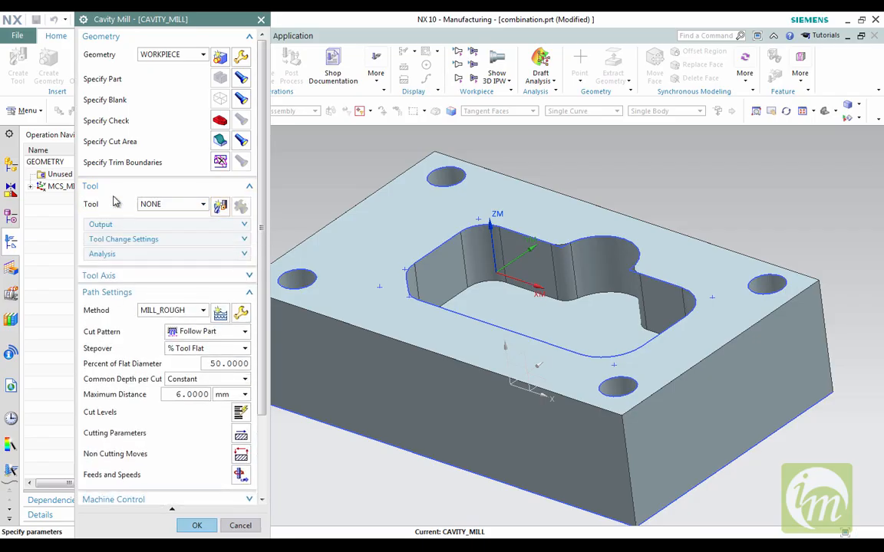
{"action": "left_click", "coordinate": [219, 207]}
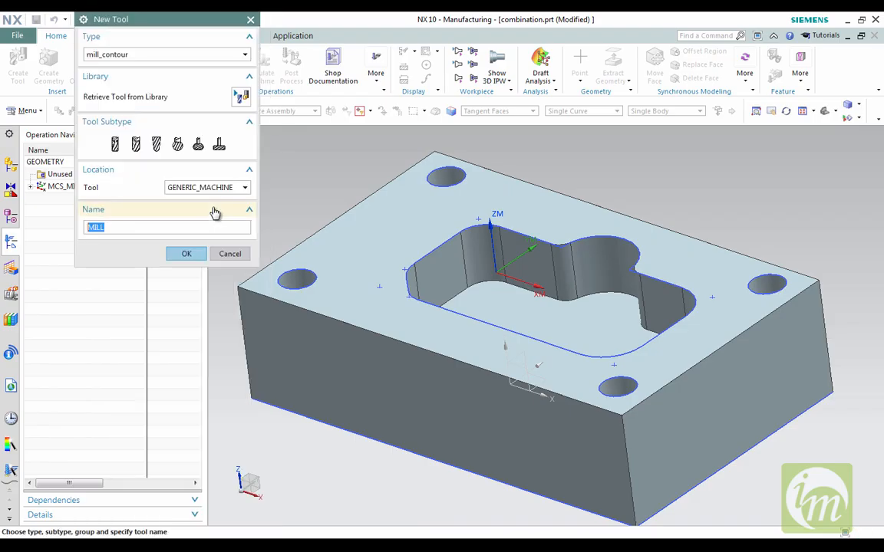
{"action": "left_click", "coordinate": [115, 145]}
{"action": "left_click", "coordinate": [187, 253]}
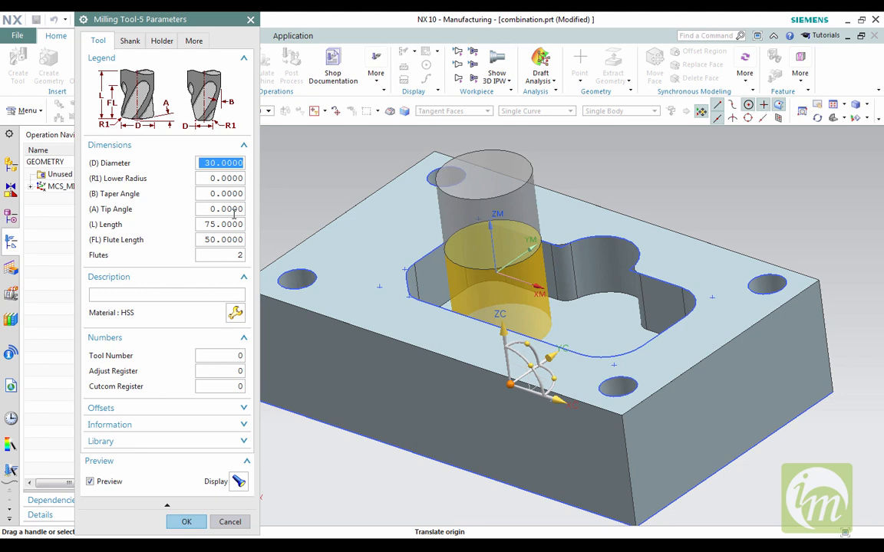
Step: Set the milling tool's diameter to 10 mm, length to 40 mm, flute length to 25 mm and flutes to 4
{"action": "type", "text": "10"}
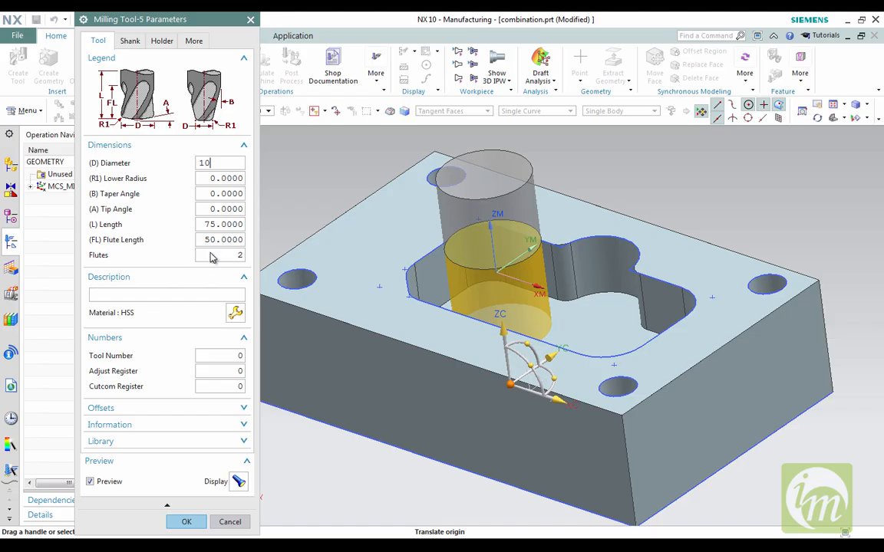
{"action": "left_click", "coordinate": [217, 240]}
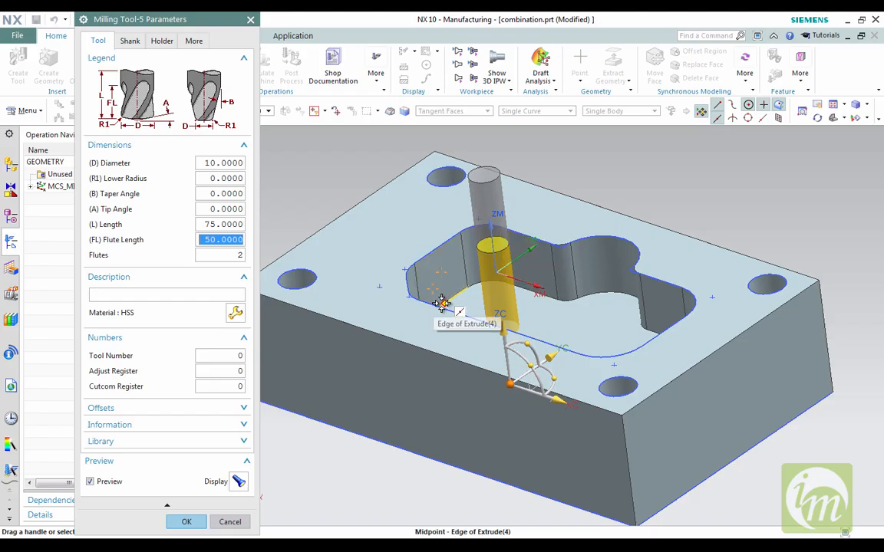
{"action": "left_click", "coordinate": [217, 223]}
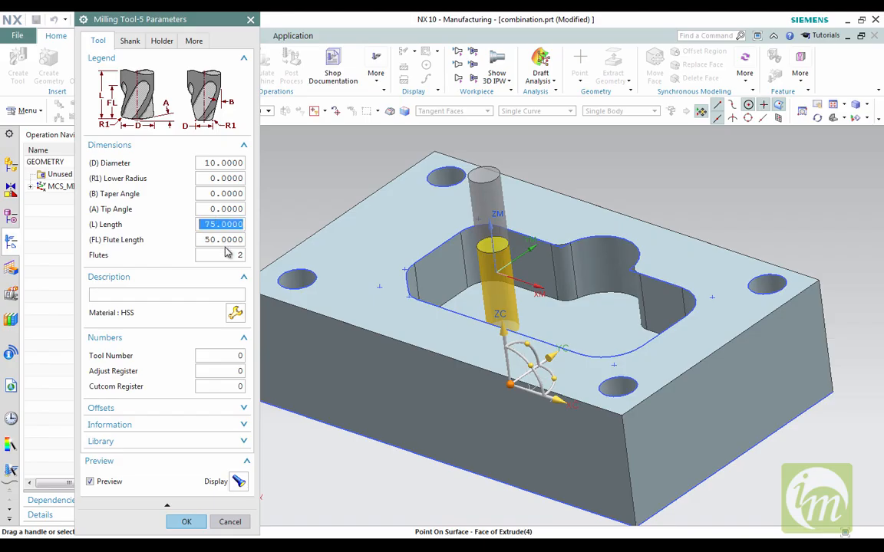
{"action": "type", "text": "40"}
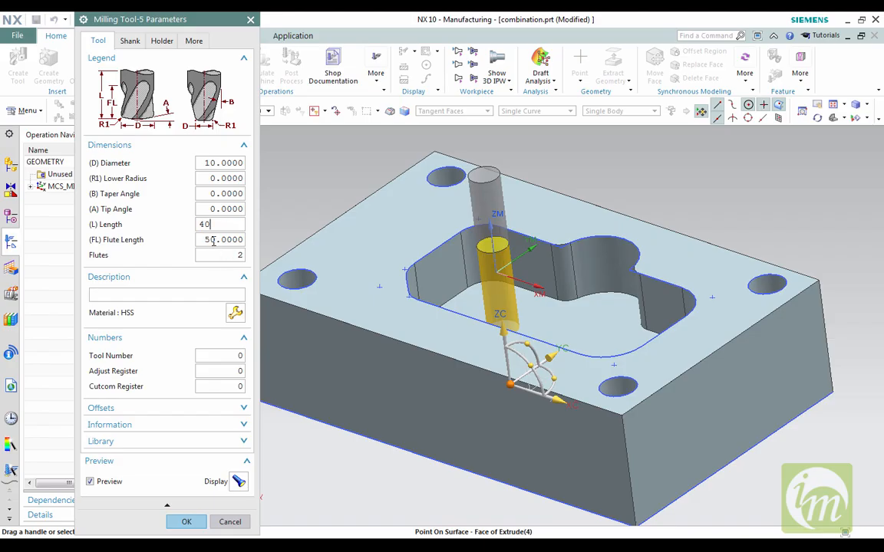
{"action": "left_click", "coordinate": [213, 240]}
{"action": "type", "text": "2"}
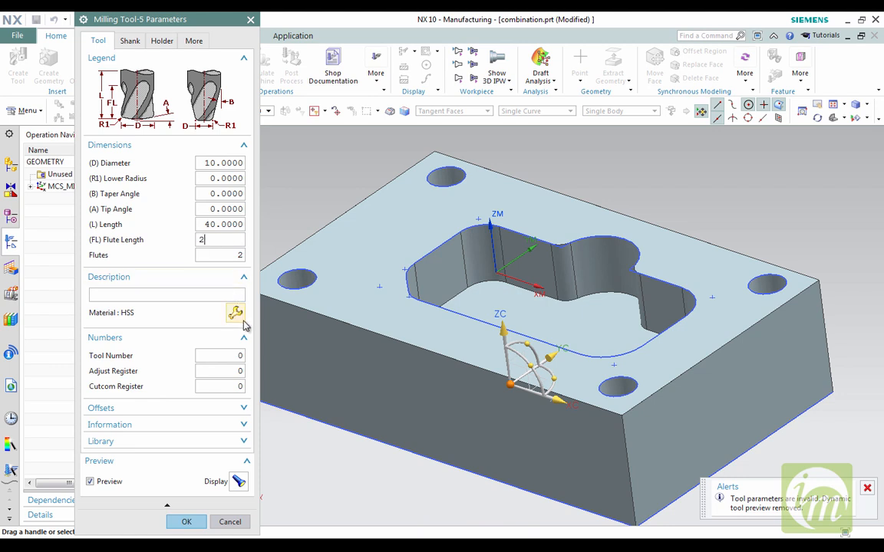
{"action": "type", "text": "5"}
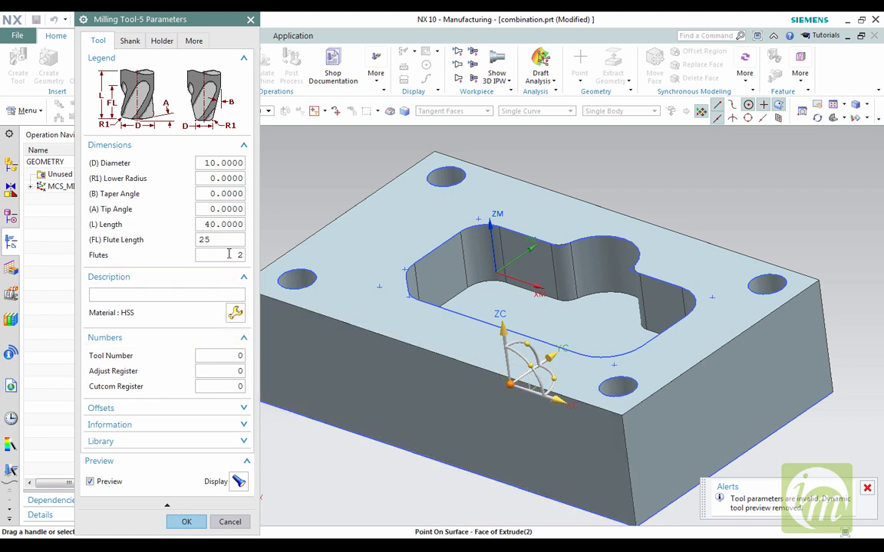
{"action": "left_click", "coordinate": [228, 255]}
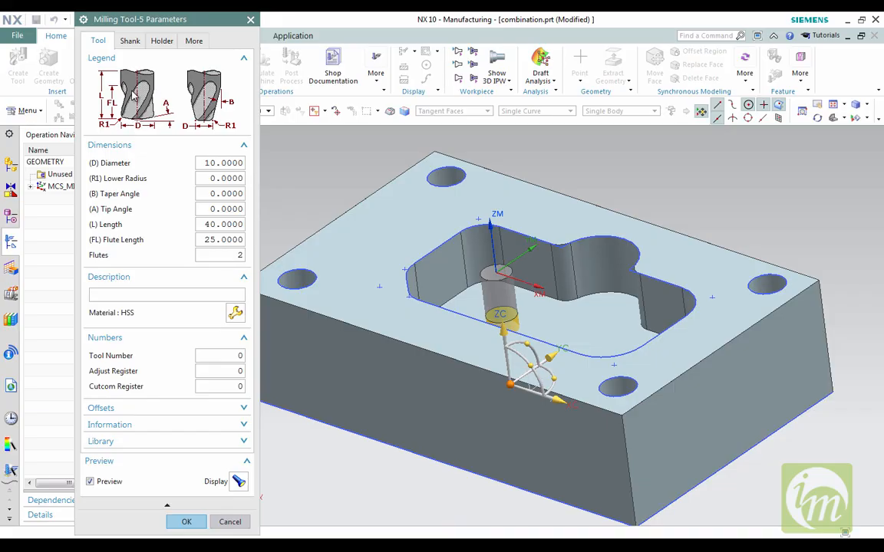
{"action": "double_click", "coordinate": [244, 256]}
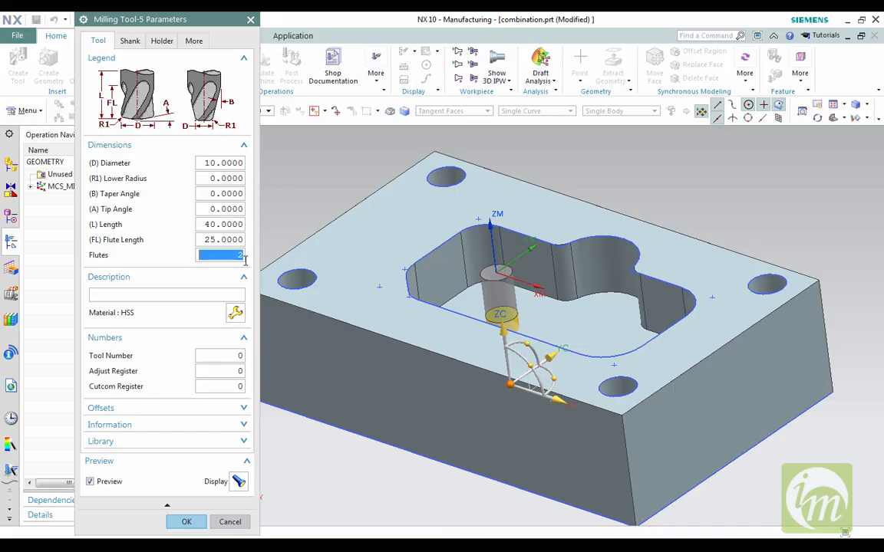
{"action": "type", "text": "4"}
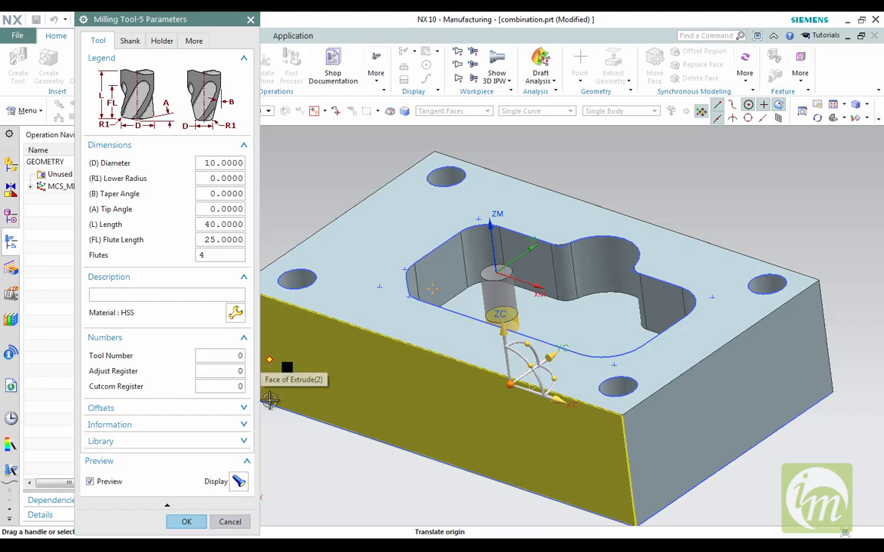
Step: Preview the milling tool inside the pocket, set its length to 60 mm, and redisplay it
{"action": "left_click", "coordinate": [238, 481]}
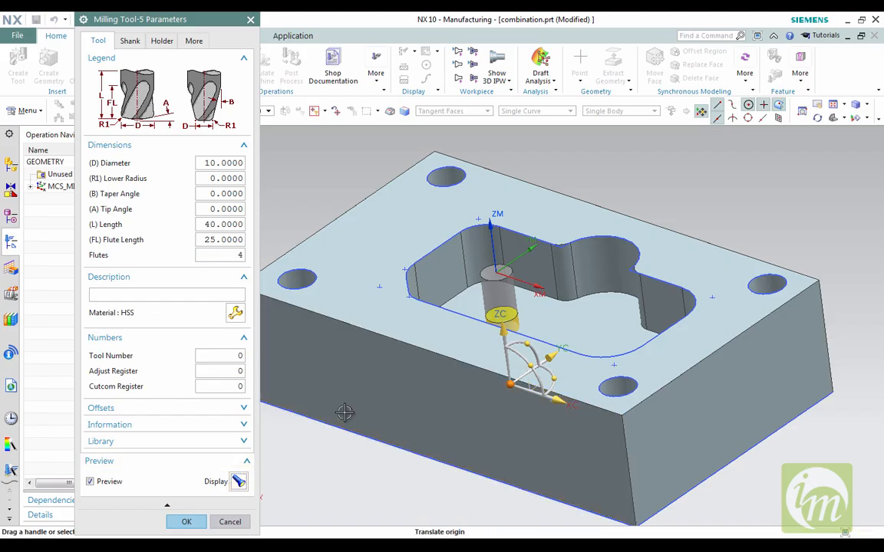
{"action": "middle_click_drag", "start_coordinate": [394, 380], "coordinate": [418, 385]}
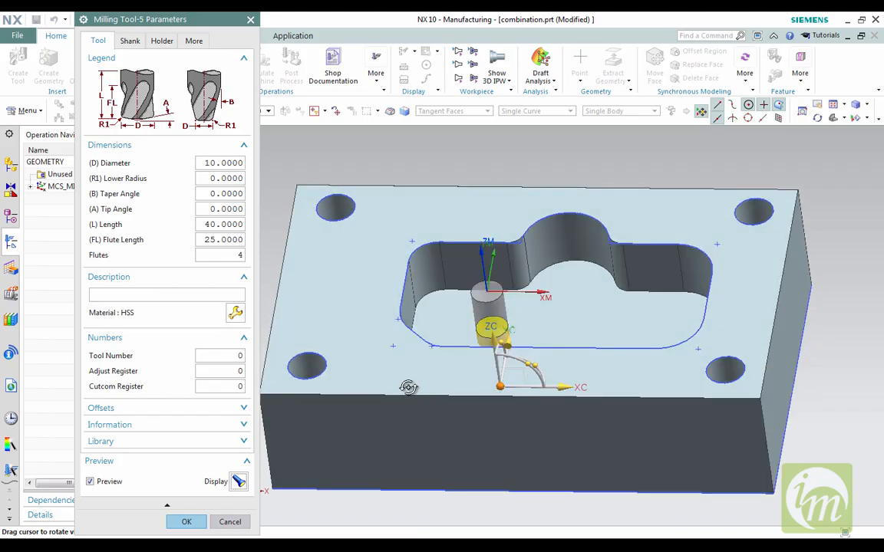
{"action": "double_click", "coordinate": [216, 224]}
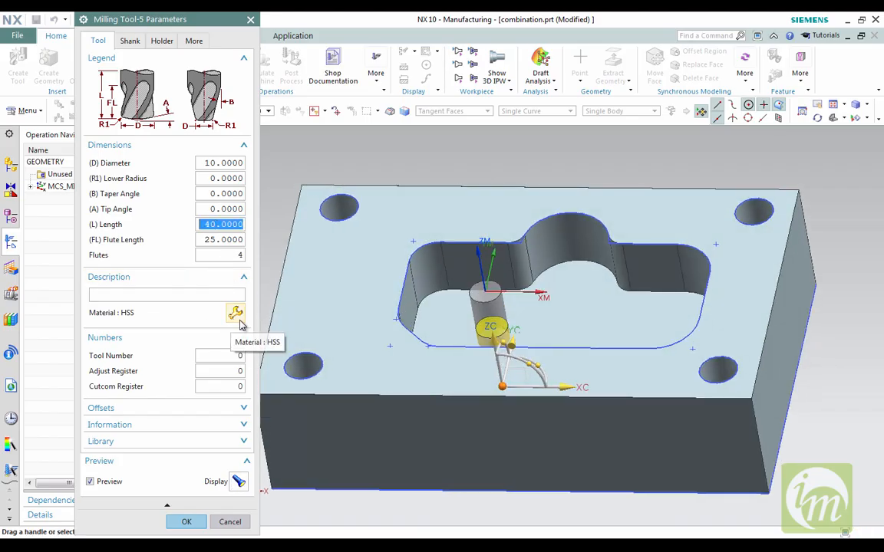
{"action": "type", "text": "60"}
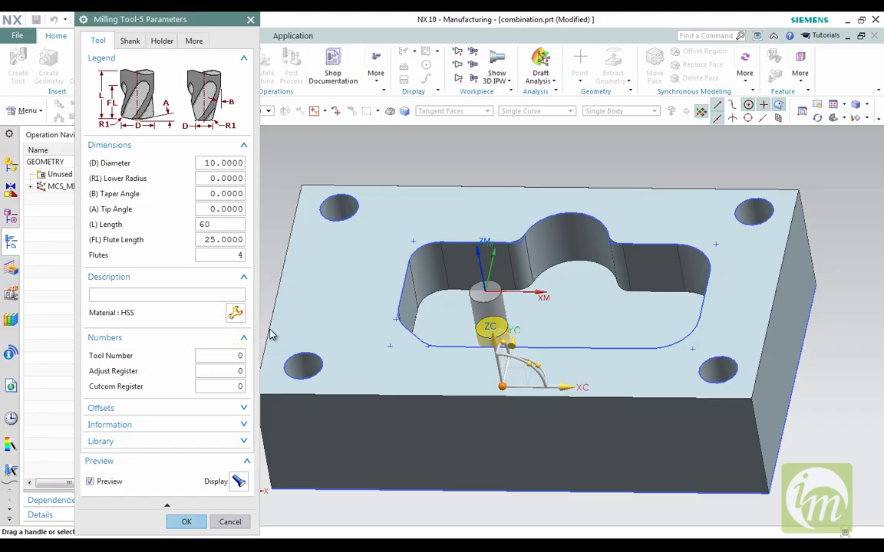
{"action": "left_click", "coordinate": [238, 481]}
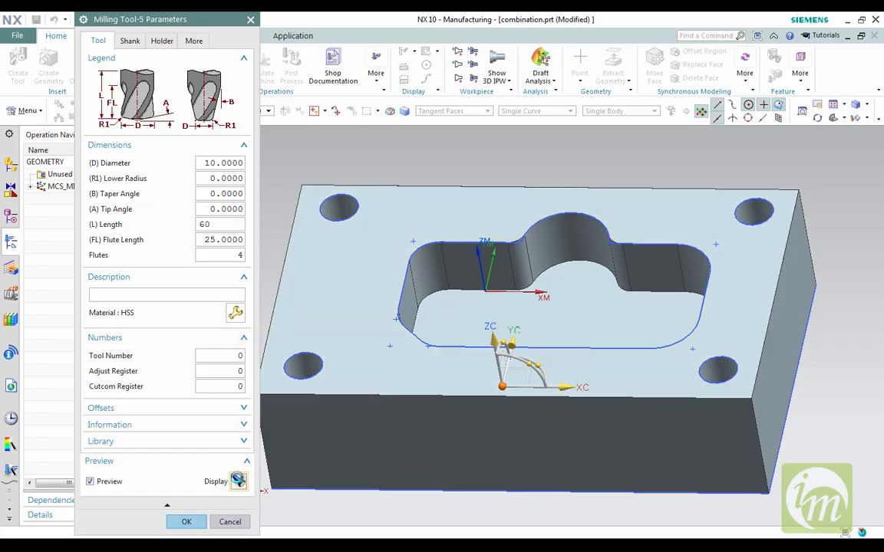
{"action": "left_click", "coordinate": [238, 481]}
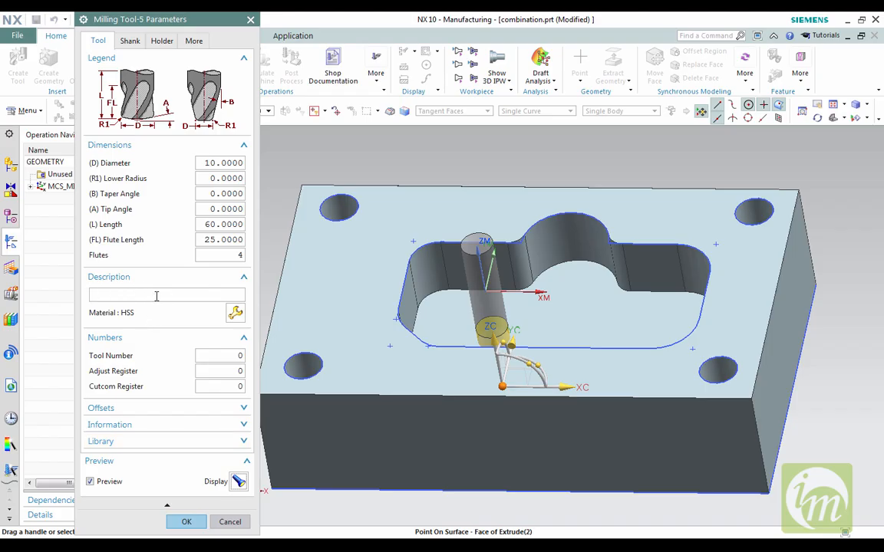
Step: Check the tool's shank and holder definitions without entering values, and accept the milling tool
{"action": "left_click", "coordinate": [127, 44]}
{"action": "left_click", "coordinate": [168, 40]}
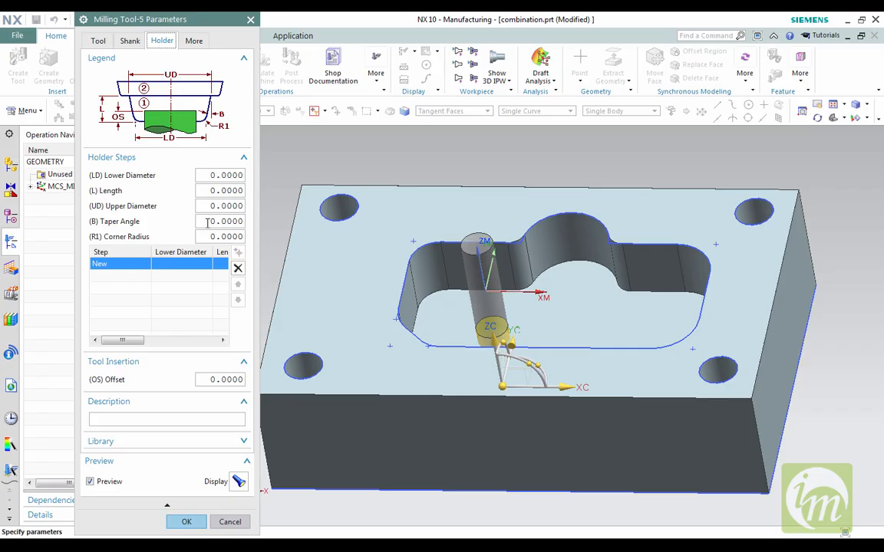
{"action": "left_click", "coordinate": [184, 522]}
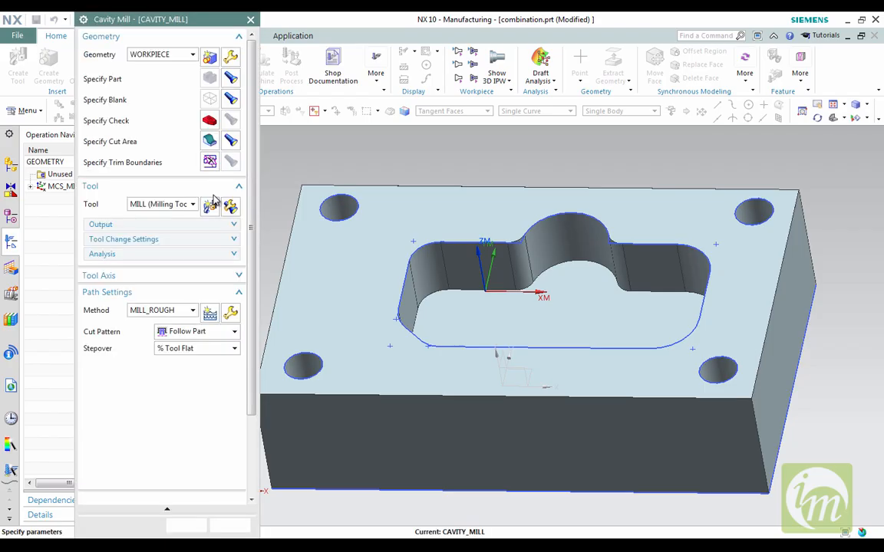
Step: Check the operation's tool axis, and set the stepover to 30 percent of flat diameter and the maximum distance per cut to 3 mm
{"action": "left_click", "coordinate": [246, 187]}
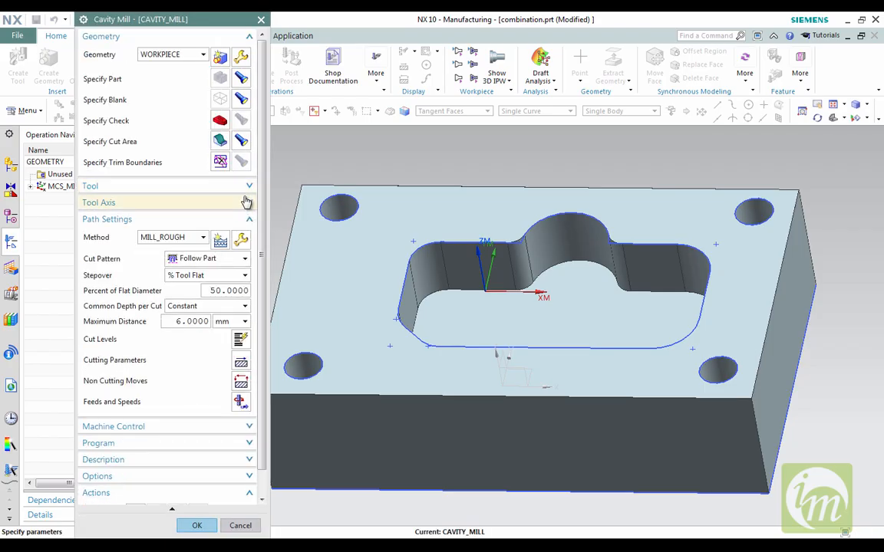
{"action": "left_click", "coordinate": [247, 202]}
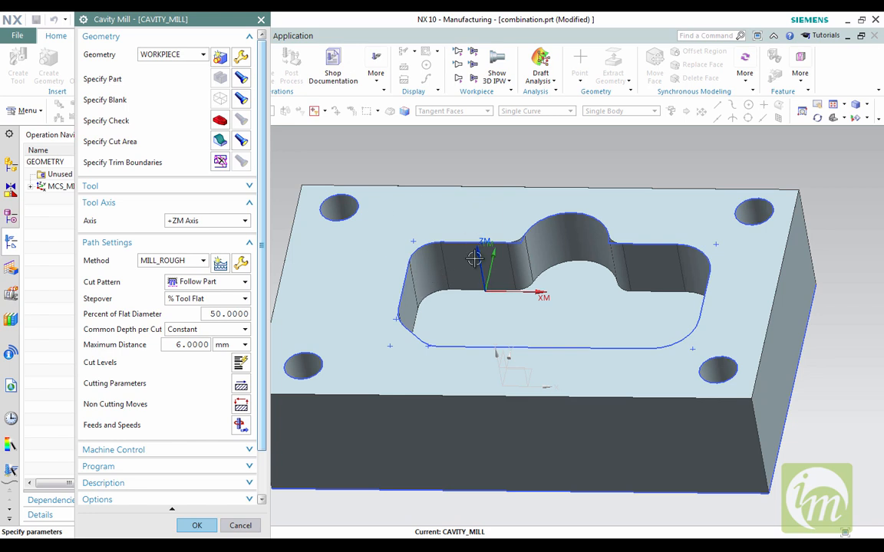
{"action": "left_click", "coordinate": [234, 202]}
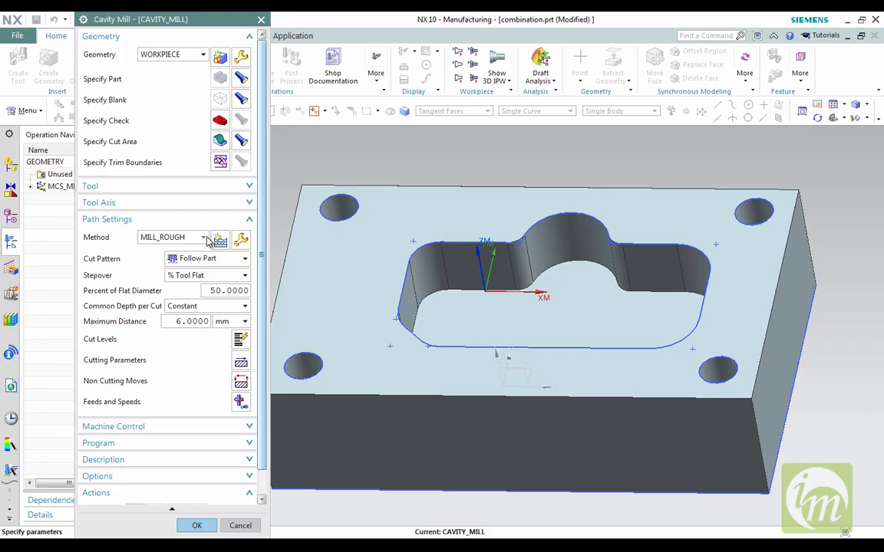
{"action": "double_click", "coordinate": [220, 289]}
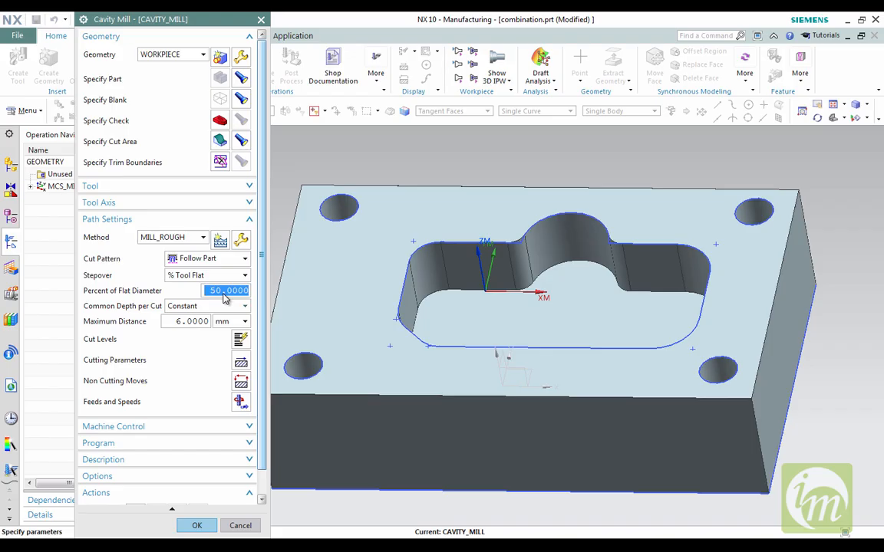
{"action": "type", "text": "30"}
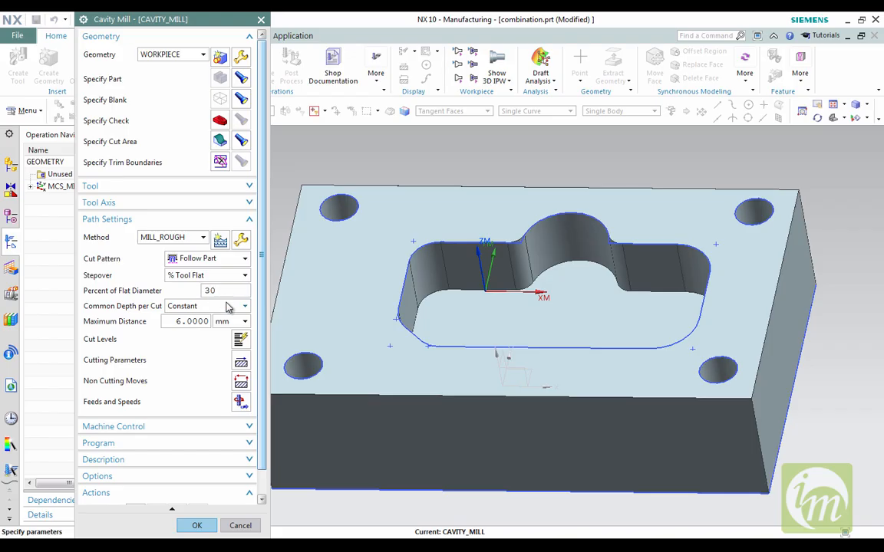
{"action": "left_click", "coordinate": [179, 322]}
{"action": "double_click", "coordinate": [179, 321]}
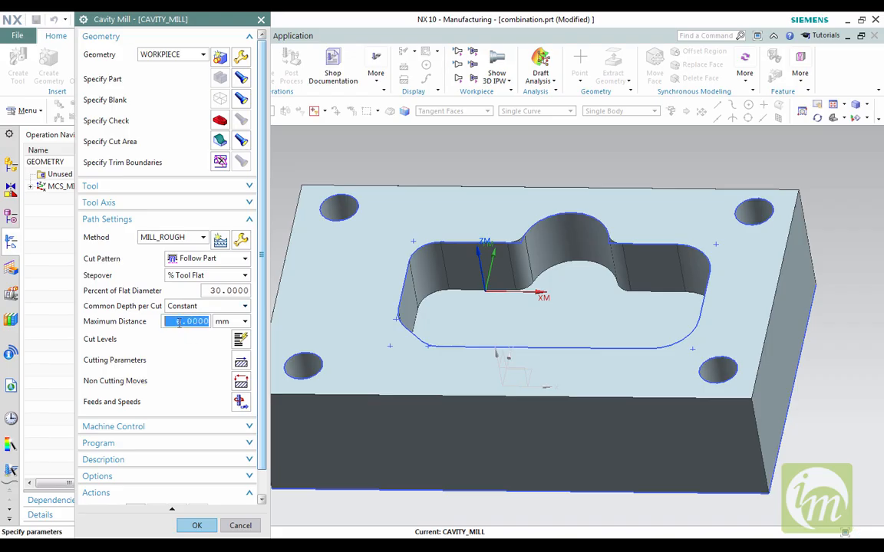
{"action": "type", "text": "3"}
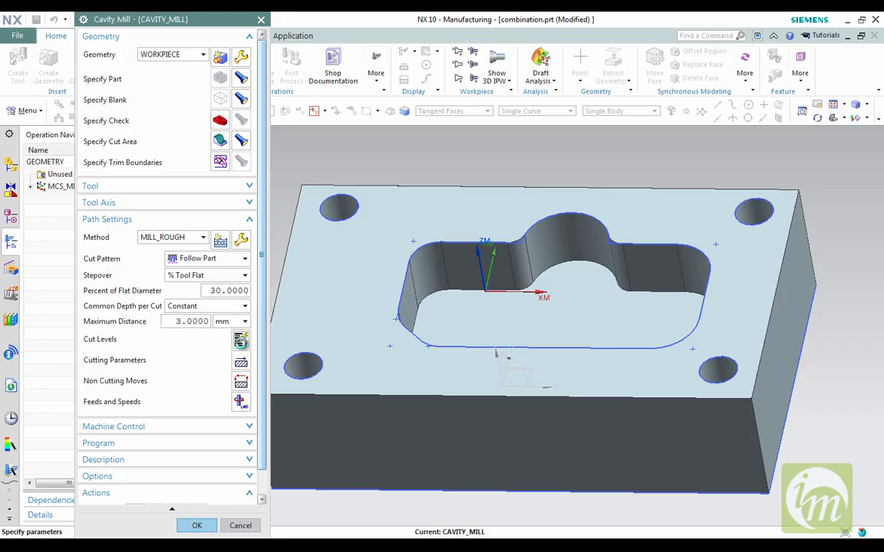
Step: Set the cut levels' depth per cut to 0.25 mm for the cavity milling operation
{"action": "left_click", "coordinate": [240, 340]}
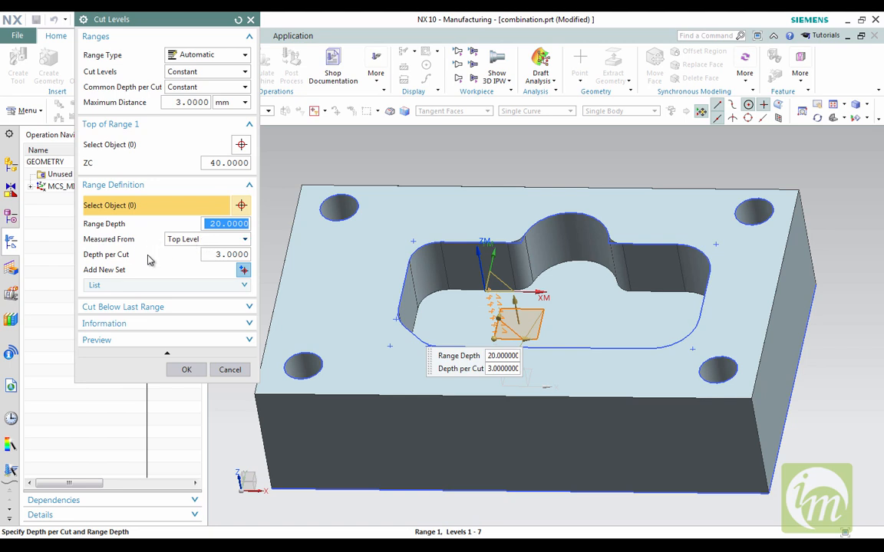
{"action": "left_click", "coordinate": [224, 255]}
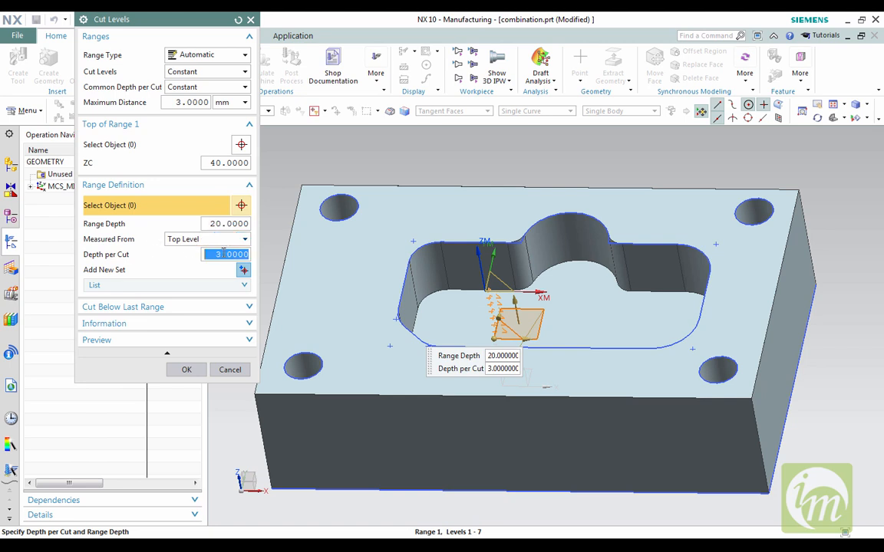
{"action": "type", "text": "0.25"}
{"action": "left_click", "coordinate": [184, 371]}
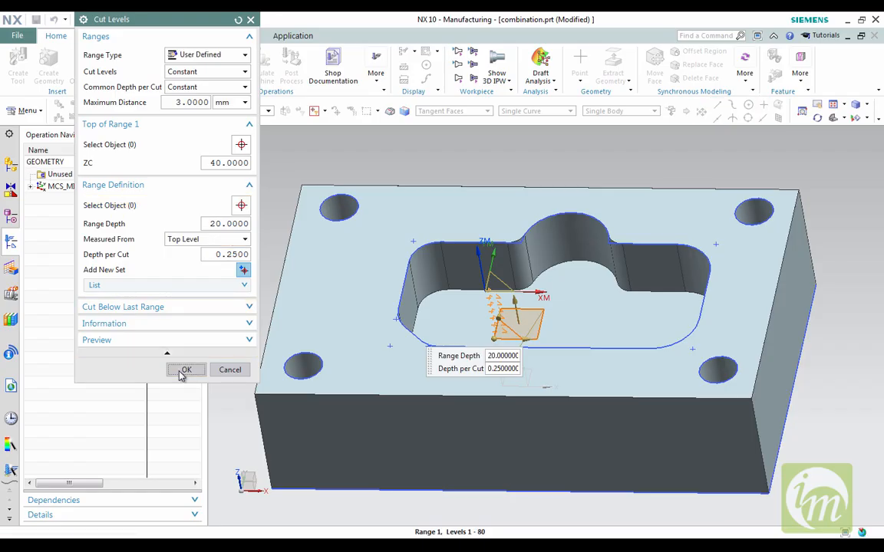
Step: Enable a spindle speed of 1000 rpm for the operation and calculate its feeds and speeds
{"action": "left_click_drag", "start_coordinate": [261, 334], "coordinate": [254, 355]}
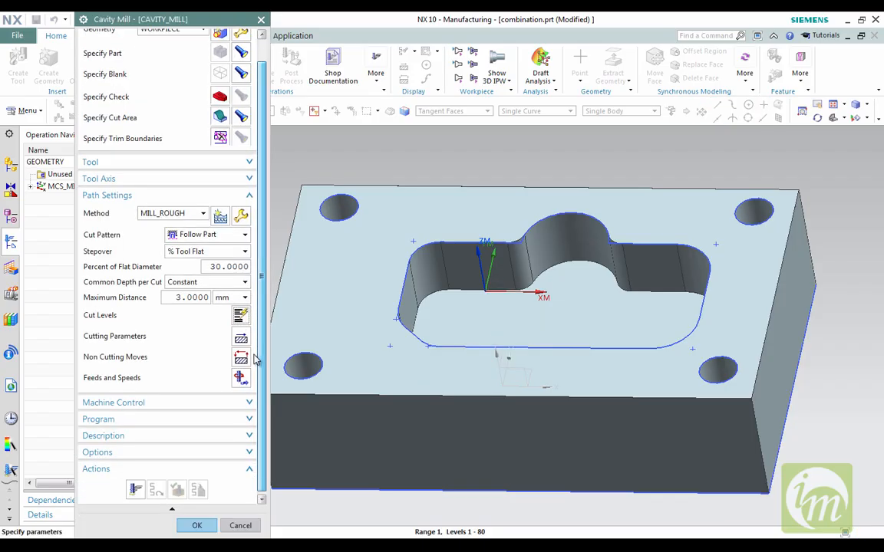
{"action": "left_click", "coordinate": [240, 376]}
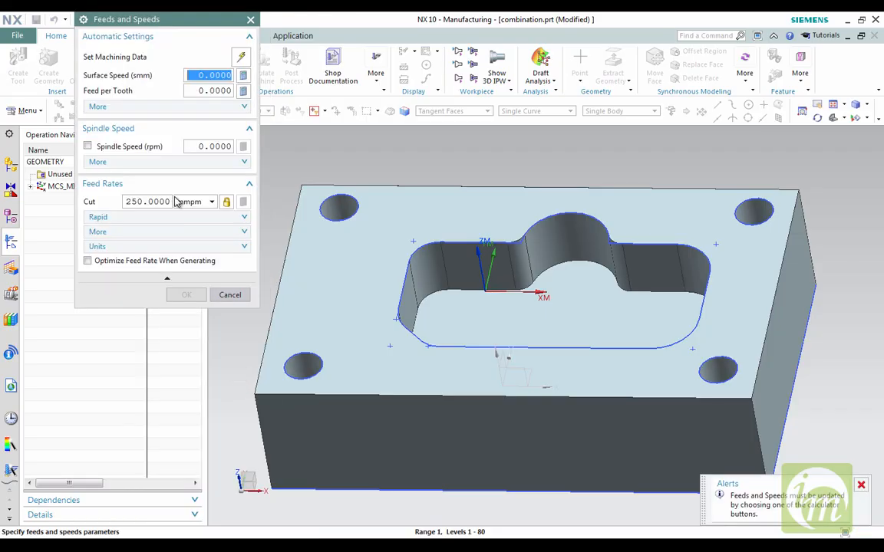
{"action": "left_click", "coordinate": [196, 145]}
{"action": "type", "text": "1"}
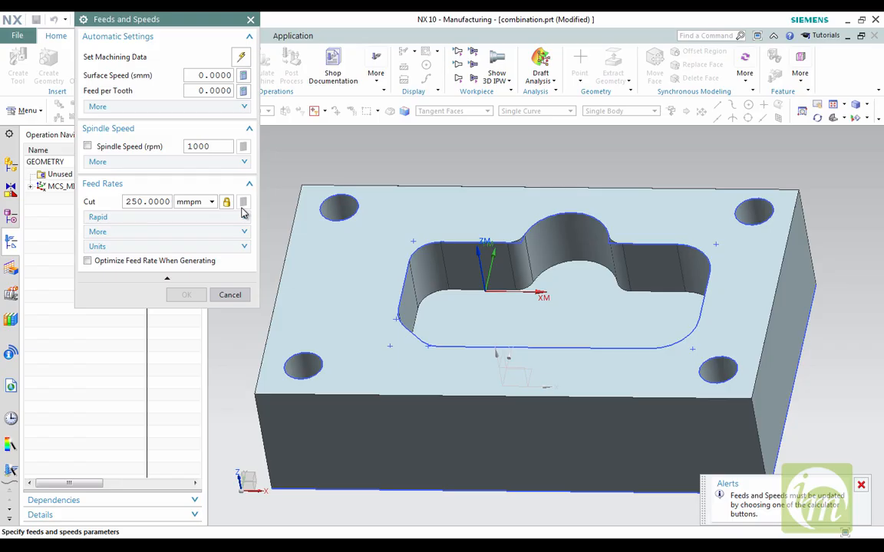
{"action": "left_click", "coordinate": [87, 145]}
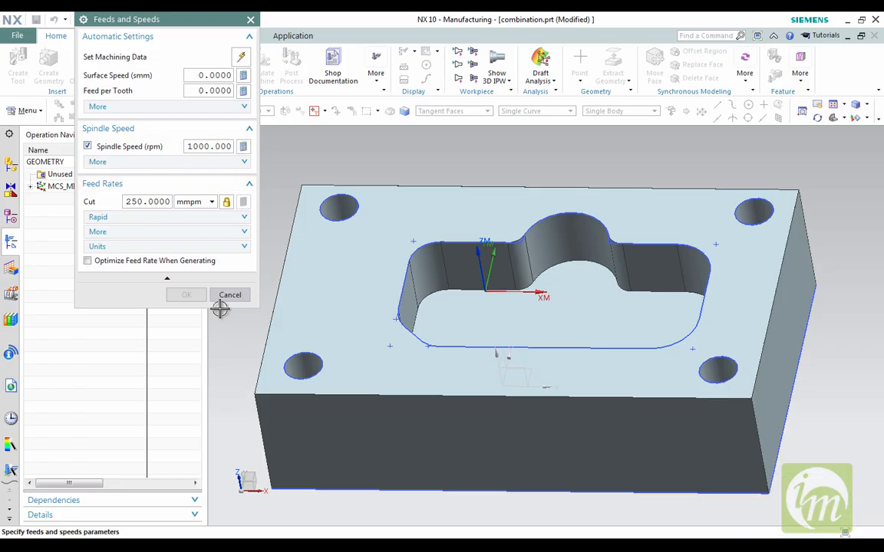
{"action": "left_click", "coordinate": [242, 146]}
{"action": "left_click", "coordinate": [198, 294]}
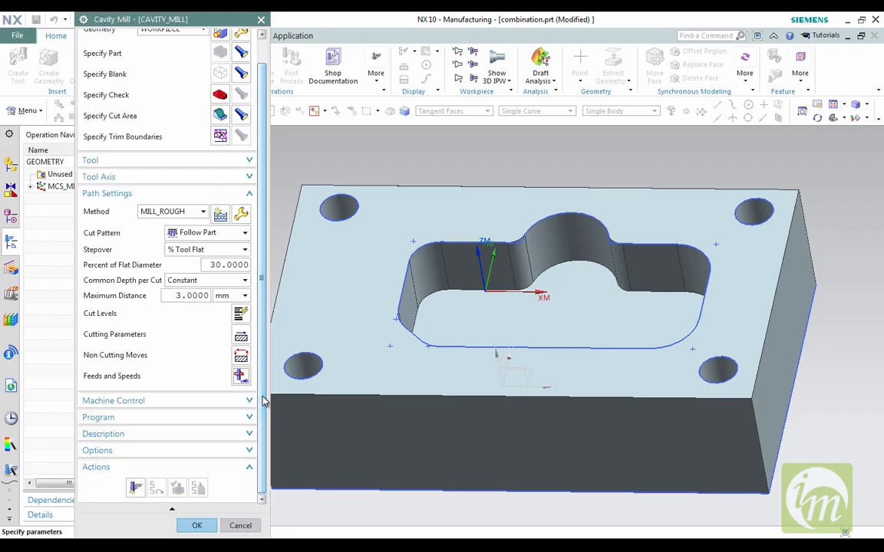
Step: Generate the cavity milling tool path and check the remaining thickness by color in its 3D Dynamic verification
{"action": "left_click", "coordinate": [134, 491]}
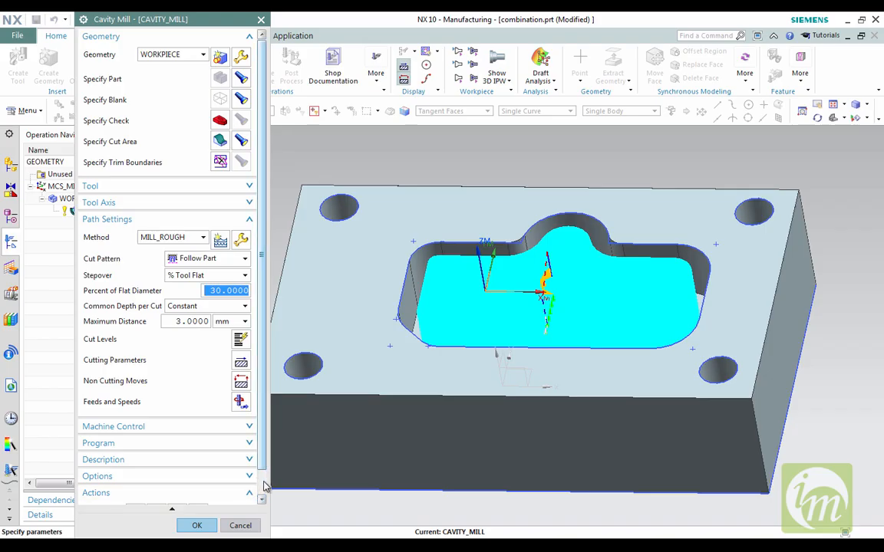
{"action": "scroll", "coordinate": [192, 491], "scroll_direction": "down", "scroll_amount": 1}
{"action": "left_click", "coordinate": [175, 490]}
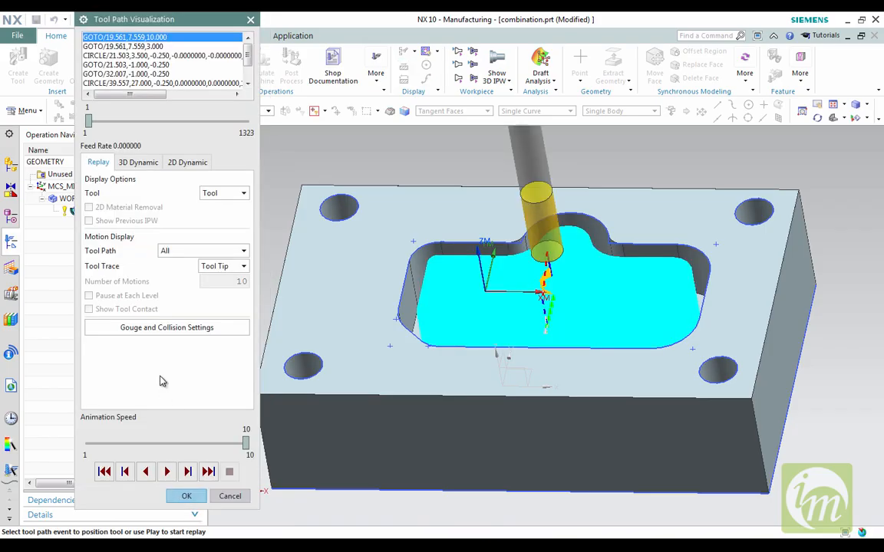
{"action": "left_click", "coordinate": [140, 166]}
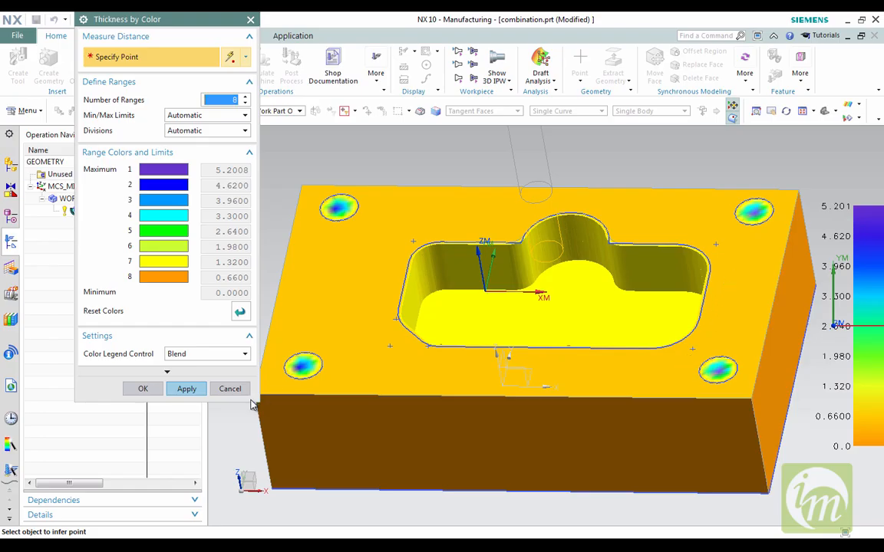
{"action": "left_click", "coordinate": [151, 389]}
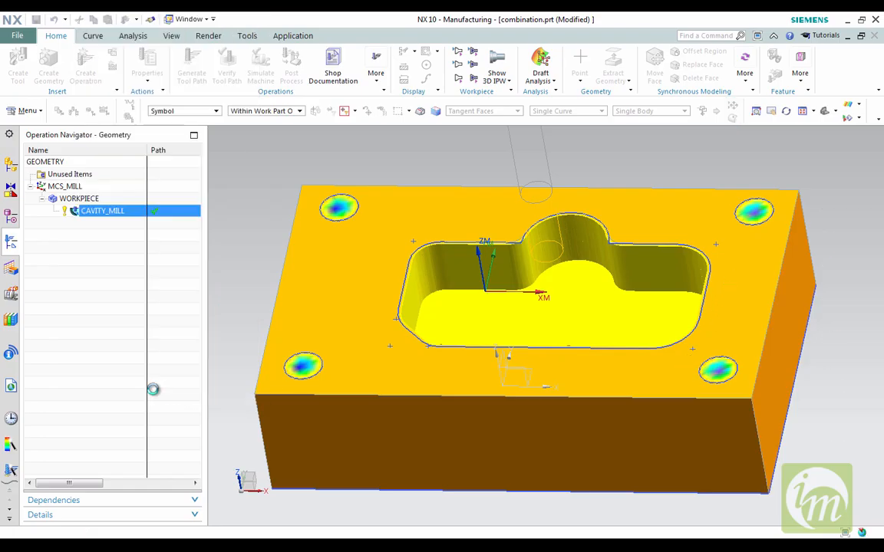
Step: Play the 3D material removal simulation at animation speed 9, and accept the verification and the cavity milling operation
{"action": "left_click_drag", "start_coordinate": [246, 443], "coordinate": [220, 447]}
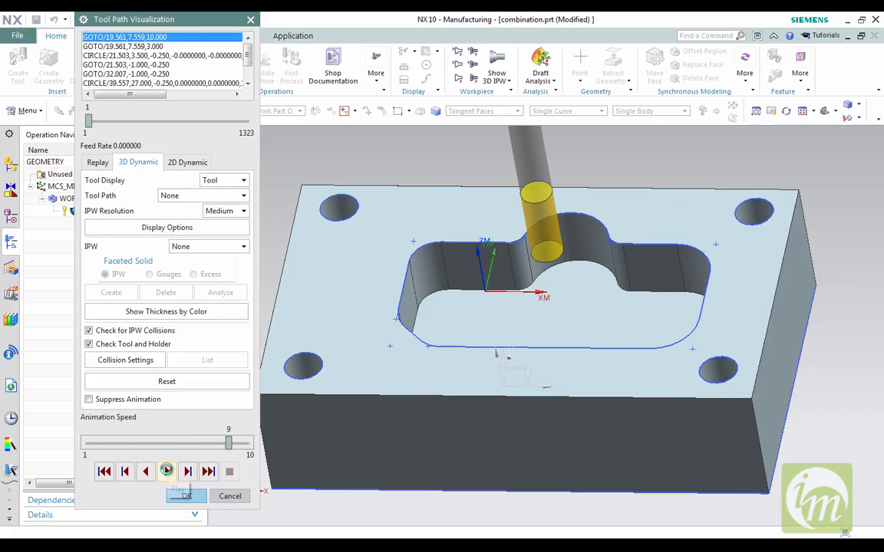
{"action": "left_click", "coordinate": [169, 472]}
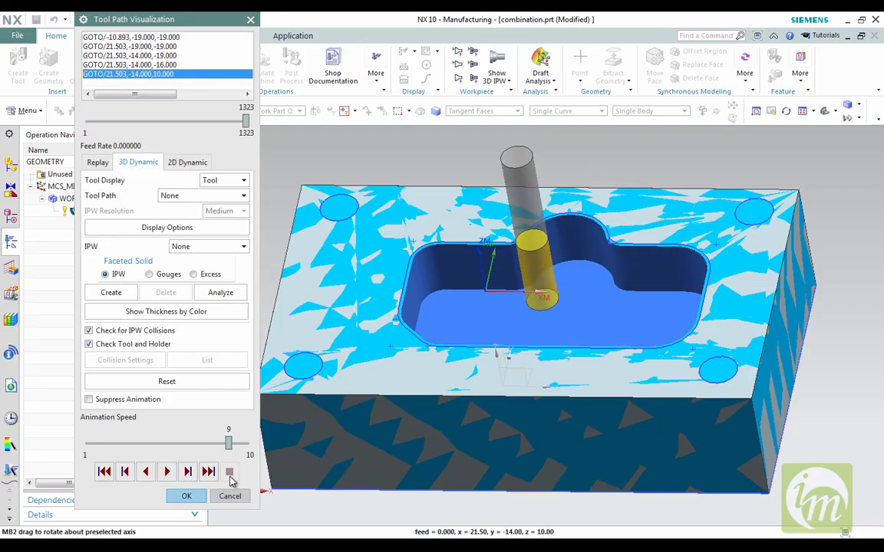
{"action": "left_click", "coordinate": [186, 496]}
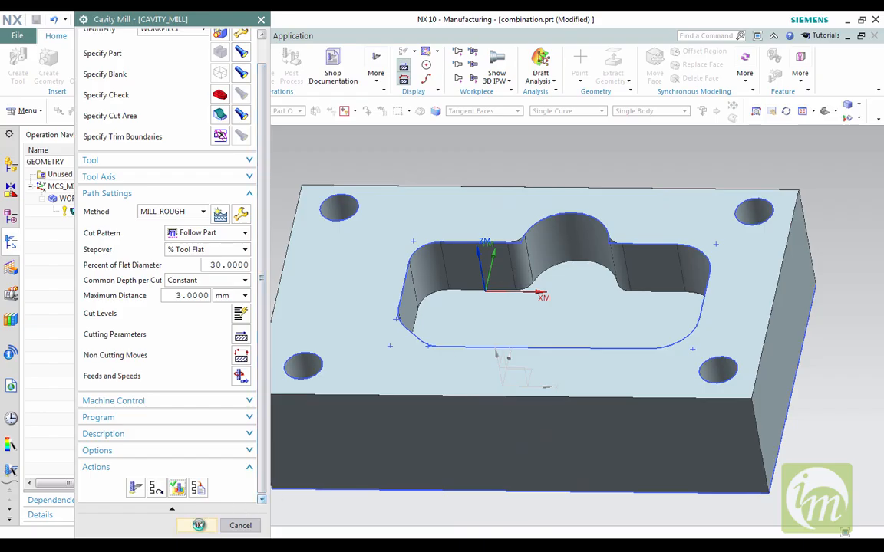
{"action": "left_click", "coordinate": [198, 525]}
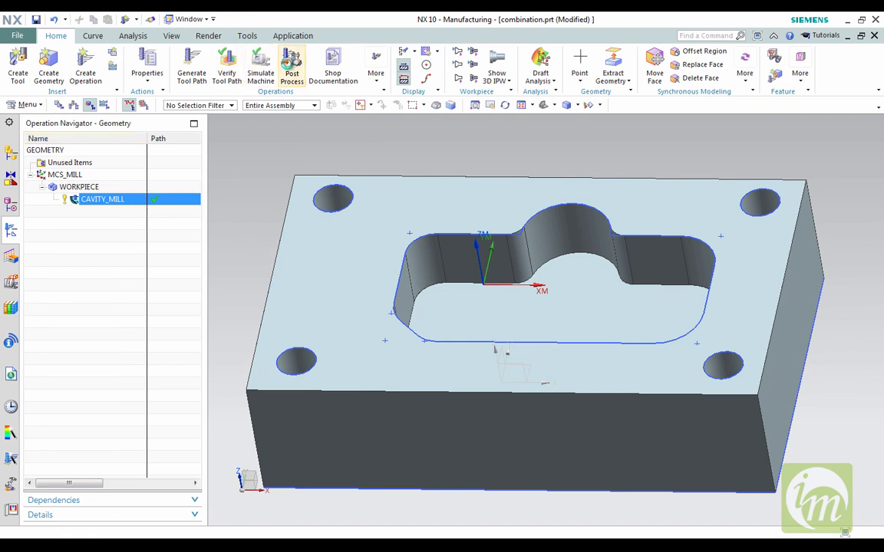
Step: Postprocess the CAVITY_MILL operation with the MILL_3_AXIS postprocessor, listing the output
{"action": "left_click", "coordinate": [291, 69]}
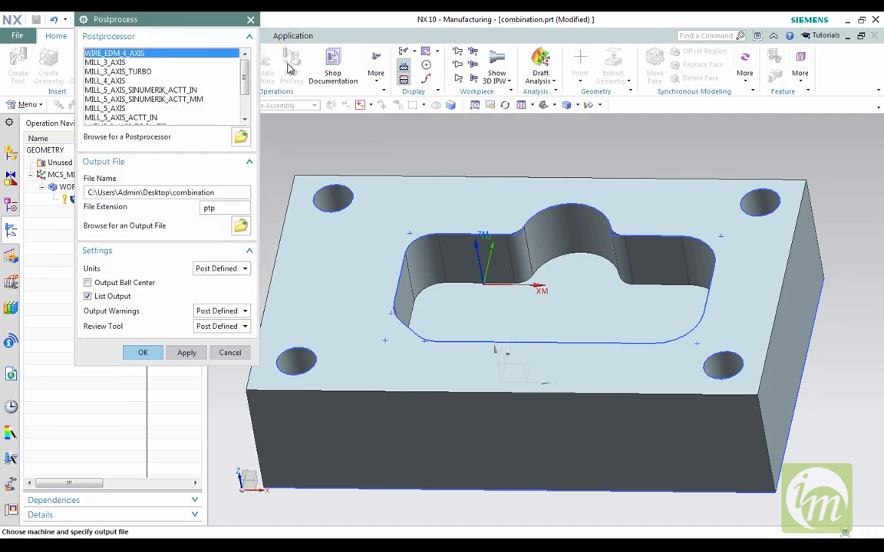
{"action": "left_click", "coordinate": [120, 63]}
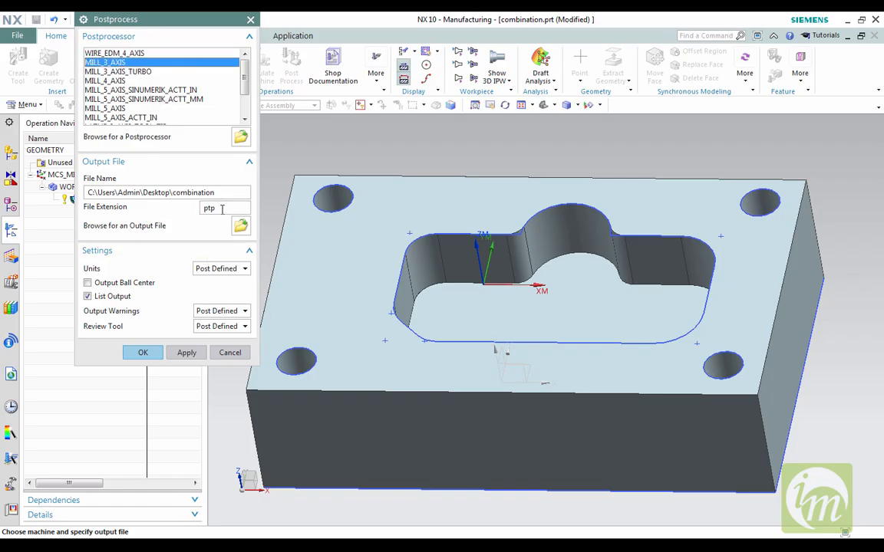
{"action": "left_click", "coordinate": [148, 355]}
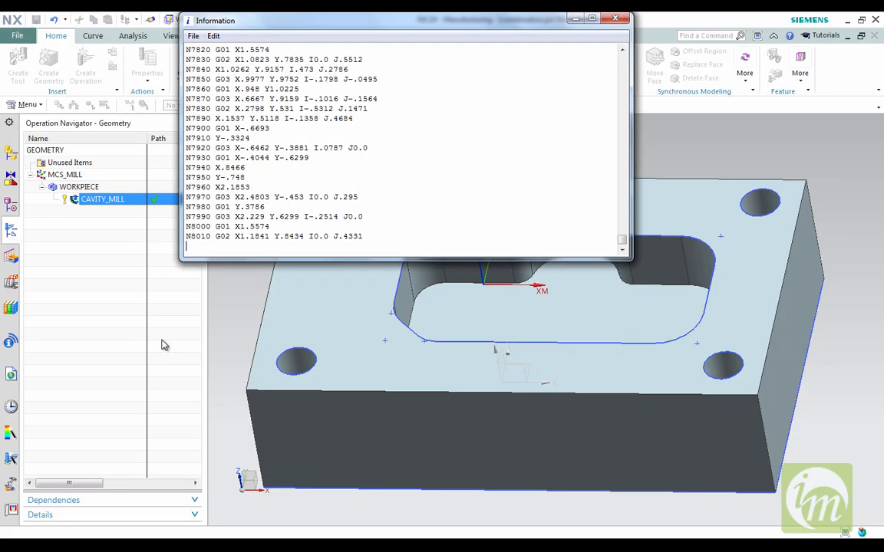
Step: Look through the listed NC code, and check the shop documentation report formats without producing a report
{"action": "left_click_drag", "start_coordinate": [621, 61], "coordinate": [621, 228]}
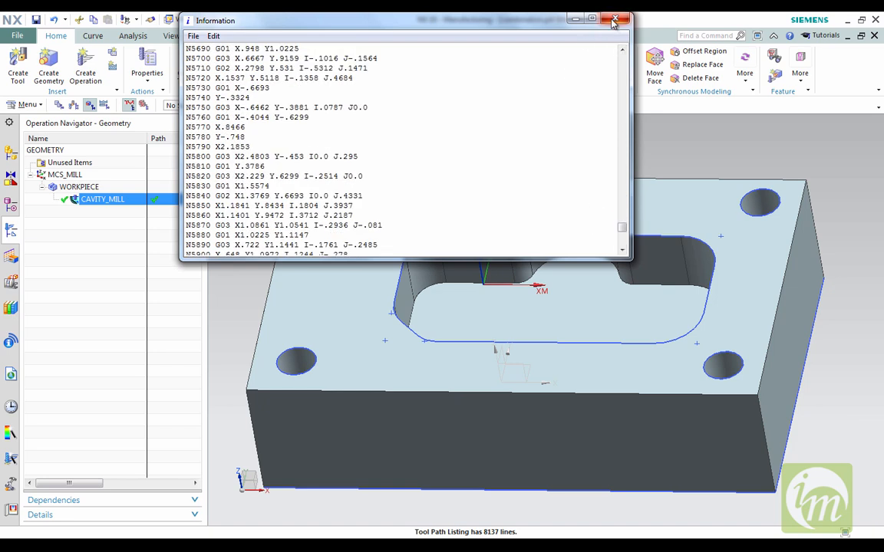
{"action": "left_click", "coordinate": [614, 19]}
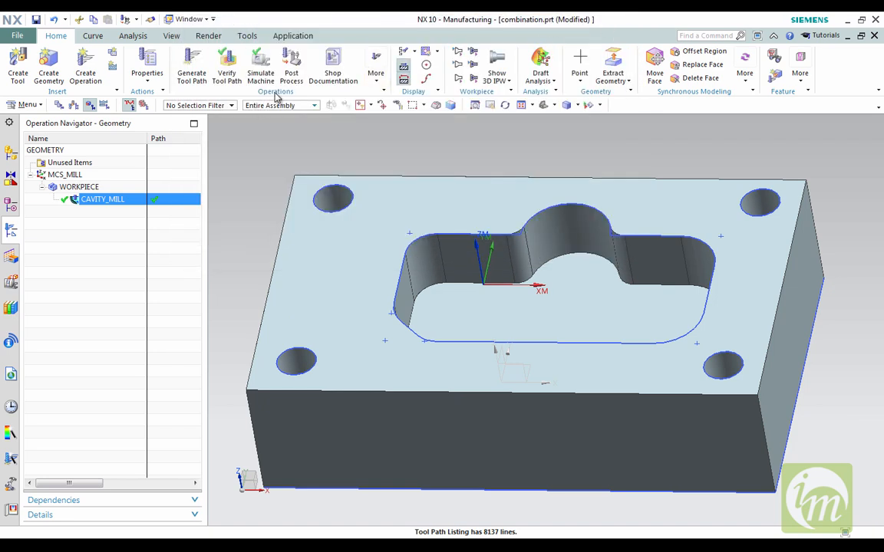
{"action": "left_click", "coordinate": [332, 70]}
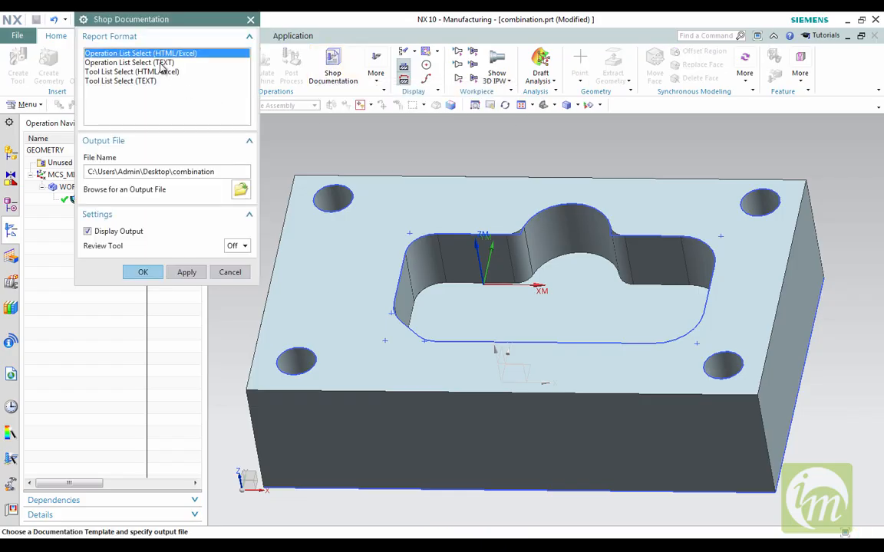
{"action": "left_click", "coordinate": [230, 272]}
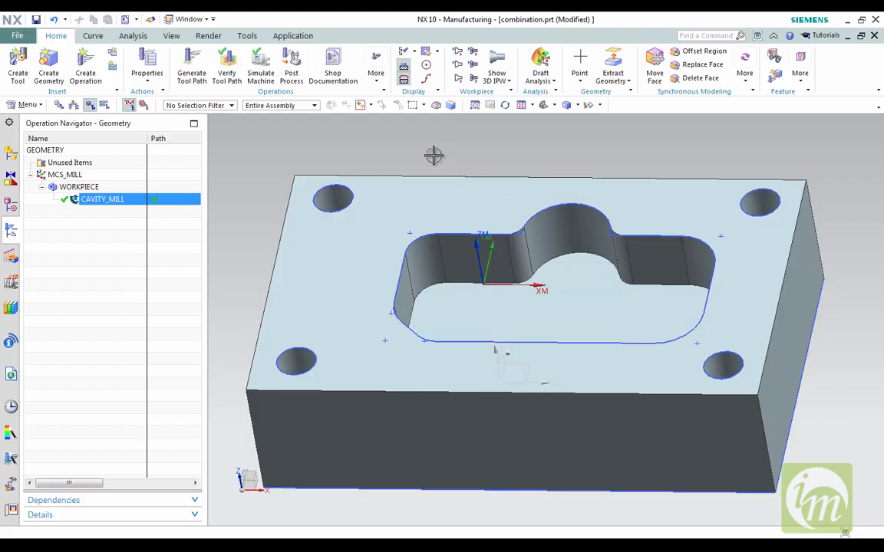
Step: Create a drill-type PECK_DRILLING operation on the WORKPIECE geometry with DRILL_METHOD
{"action": "left_click", "coordinate": [85, 76]}
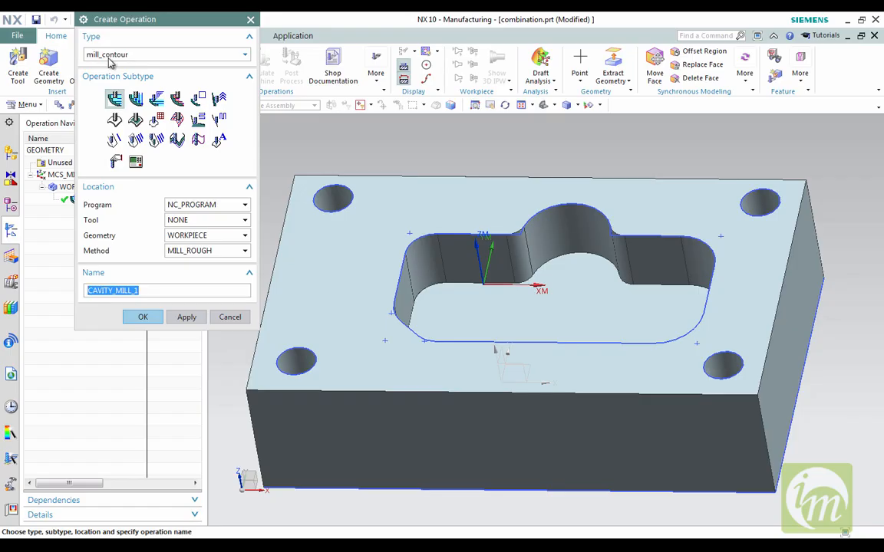
{"action": "left_click", "coordinate": [159, 55]}
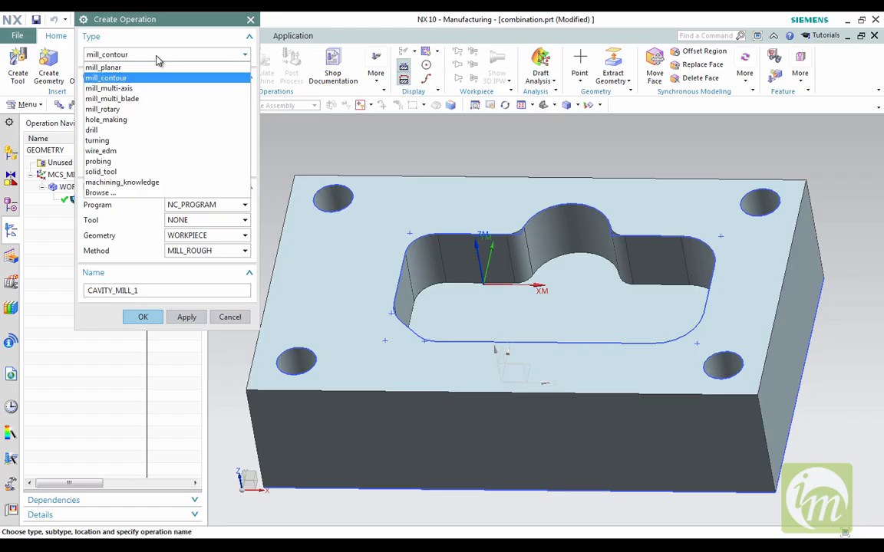
{"action": "left_click", "coordinate": [142, 131]}
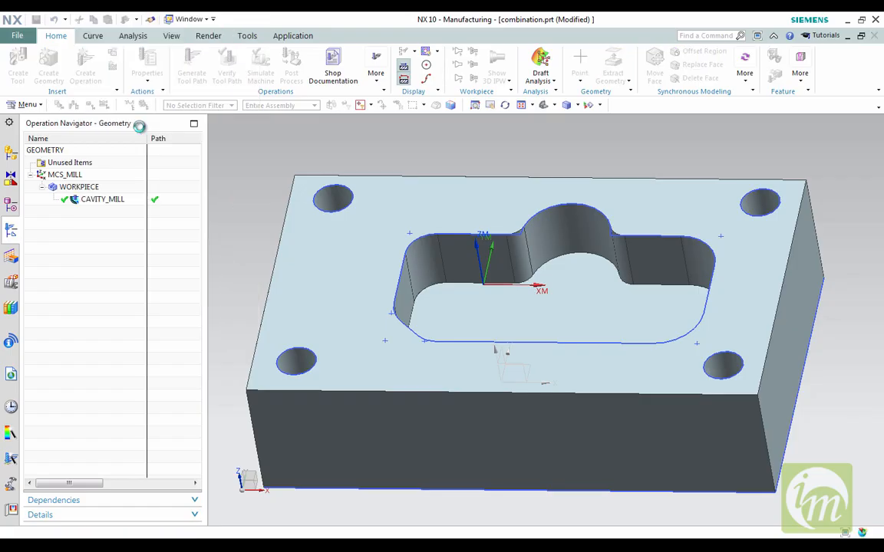
{"action": "mouse_move", "coordinate": [139, 132]}
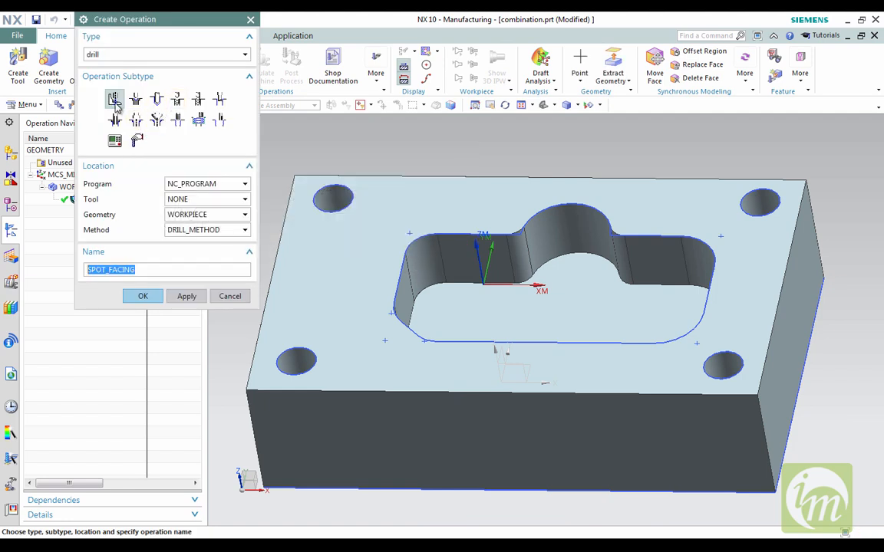
{"action": "mouse_move", "coordinate": [197, 108]}
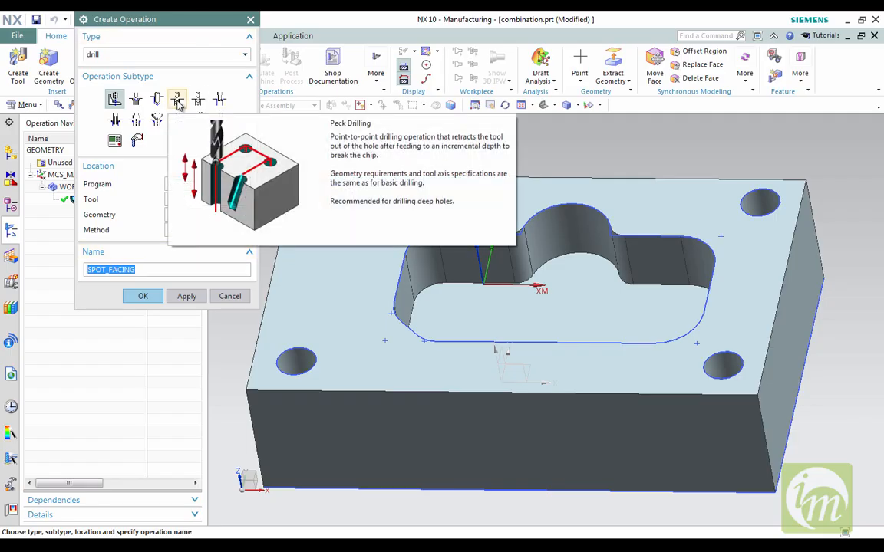
{"action": "left_click", "coordinate": [177, 100]}
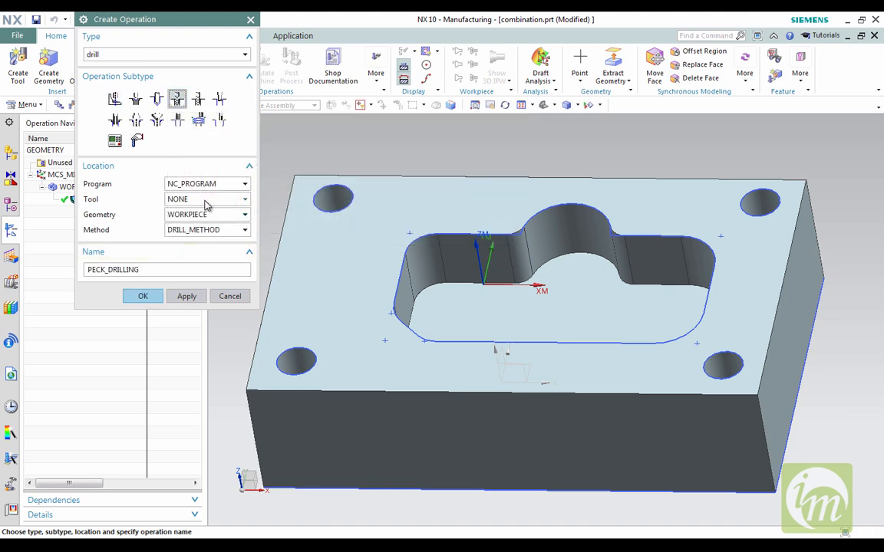
{"action": "left_click", "coordinate": [201, 230]}
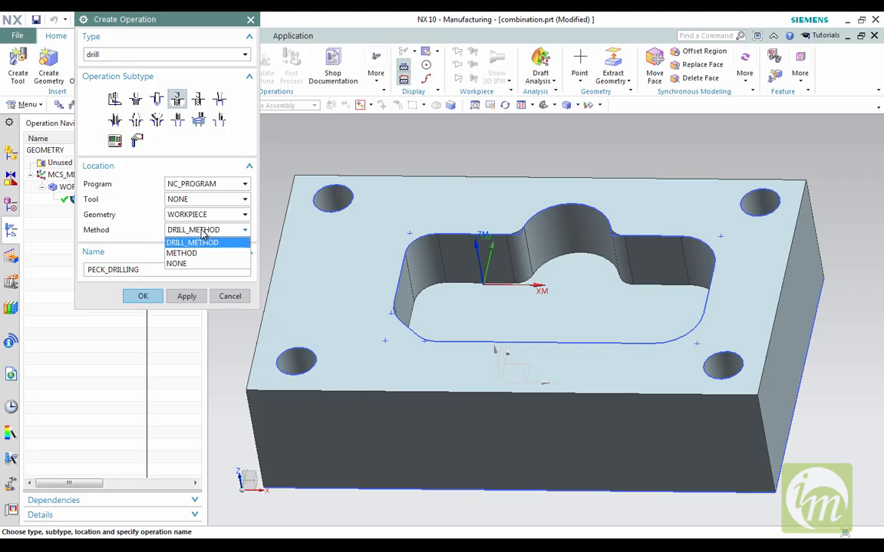
{"action": "left_click", "coordinate": [202, 233]}
{"action": "left_click", "coordinate": [142, 296]}
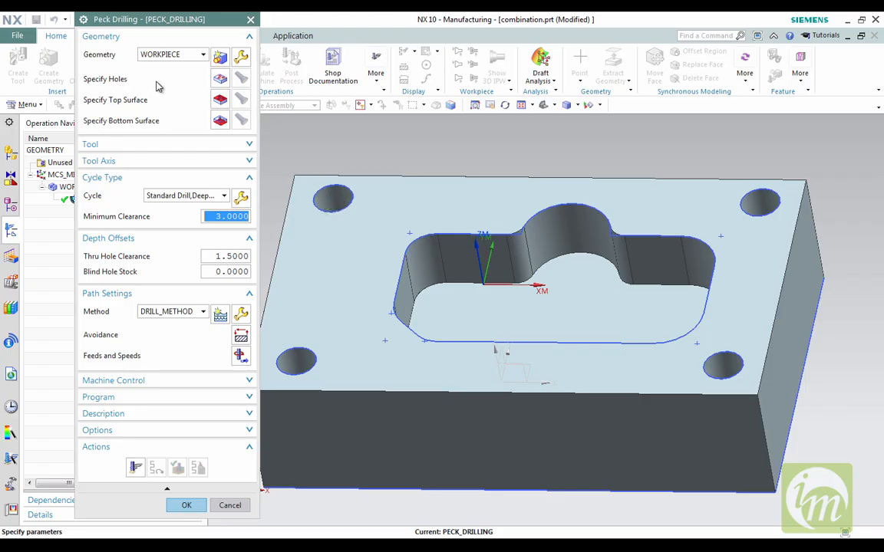
Step: Set both the minimum and maximum diameter to 12 for the all-holes-on-face selection of the drilling operation, and accept the selection settings
{"action": "left_click", "coordinate": [219, 79]}
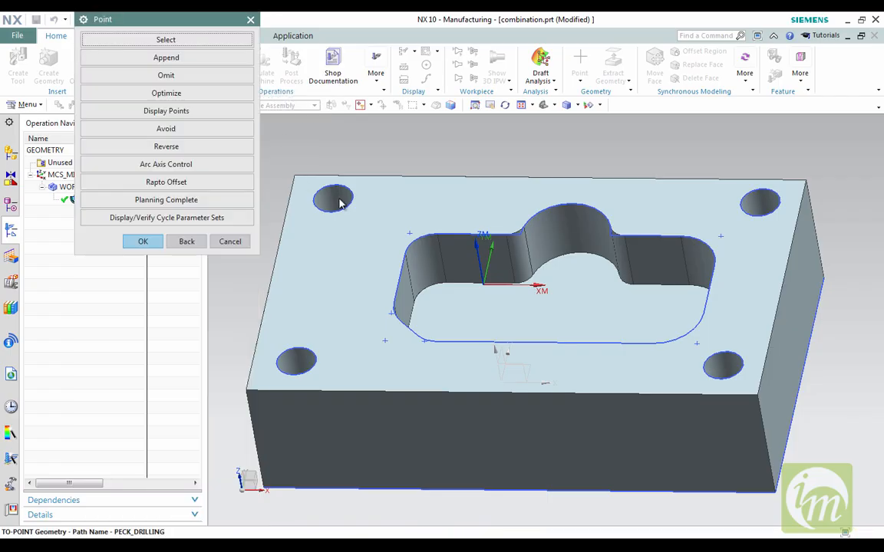
{"action": "left_click", "coordinate": [212, 40]}
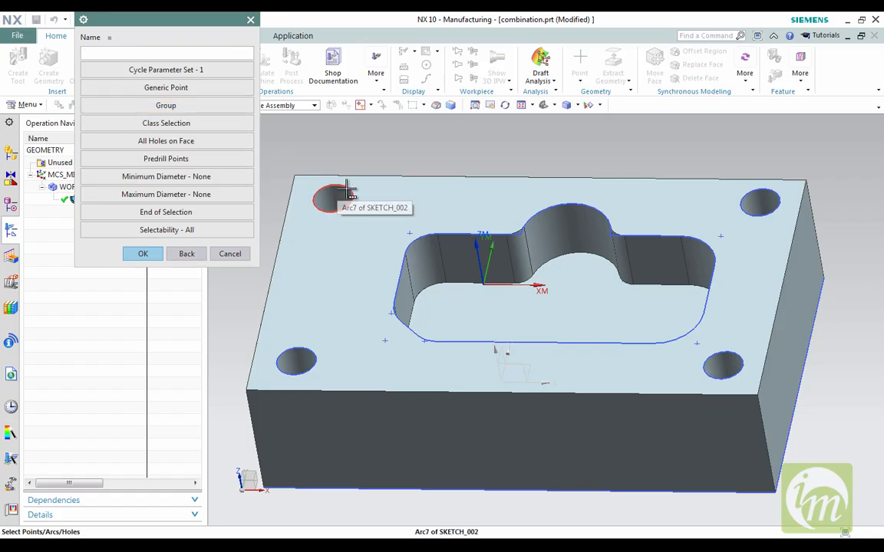
{"action": "left_click", "coordinate": [216, 142]}
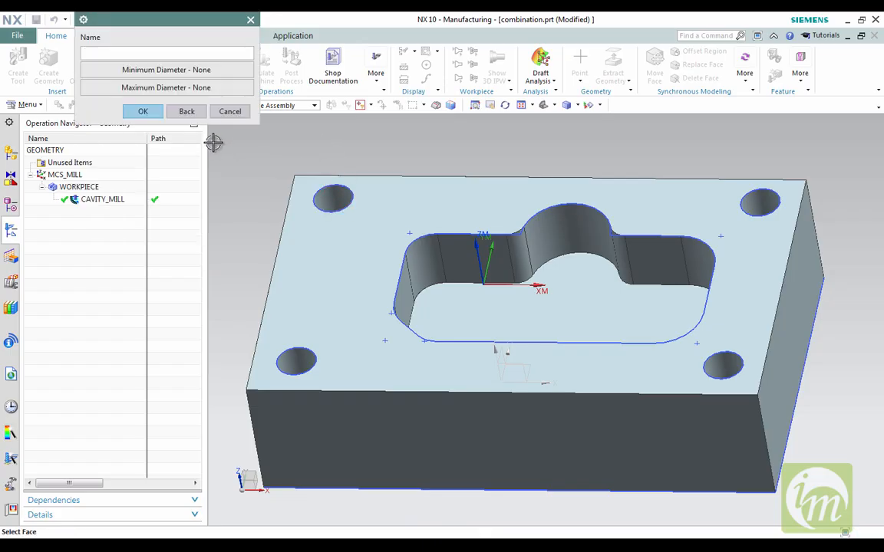
{"action": "left_click", "coordinate": [343, 209]}
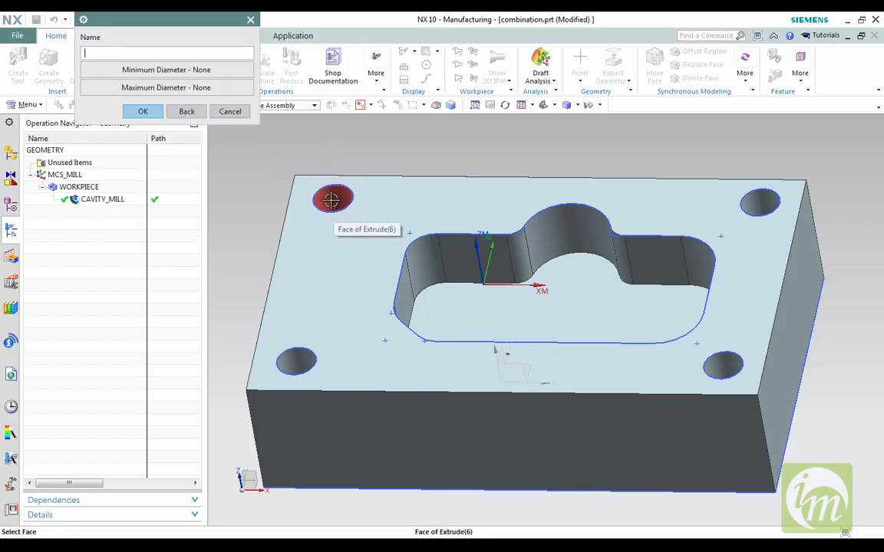
{"action": "left_click", "coordinate": [197, 71]}
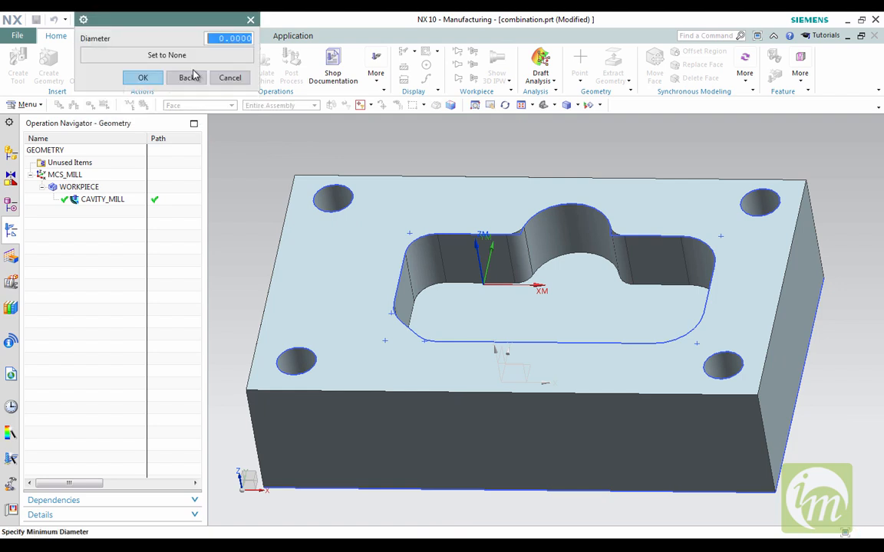
{"action": "type", "text": "12"}
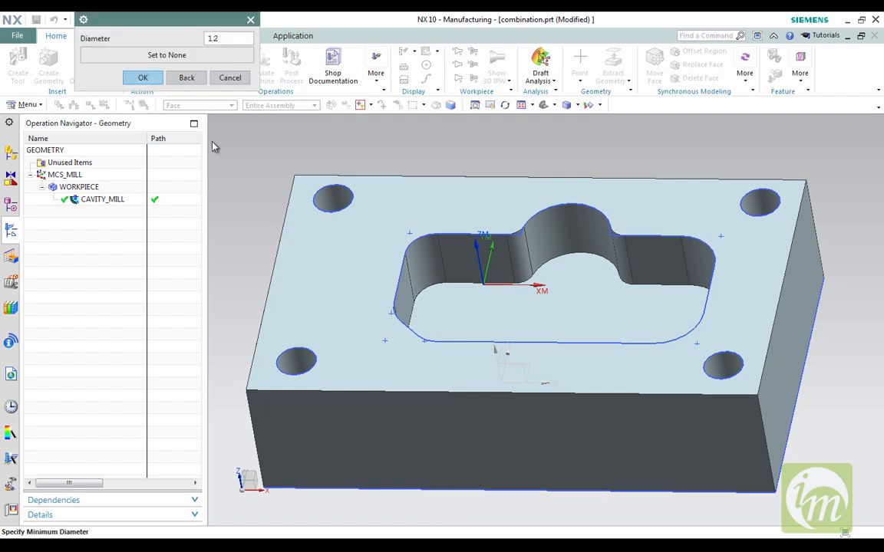
{"action": "left_click", "coordinate": [142, 77]}
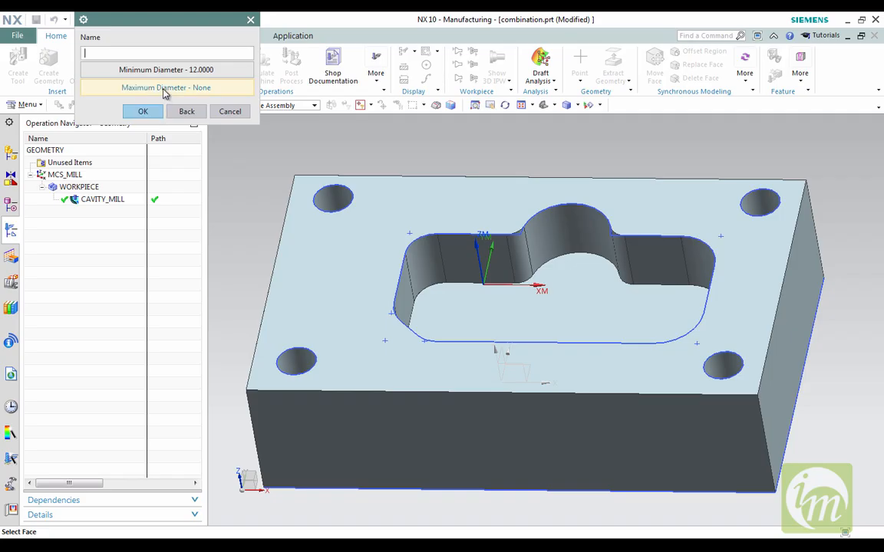
{"action": "left_click", "coordinate": [153, 88]}
{"action": "type", "text": "12"}
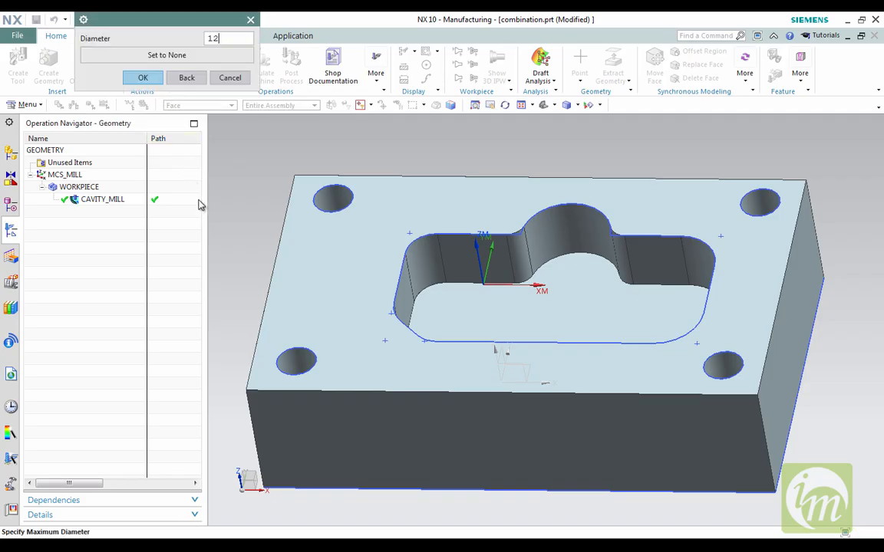
{"action": "left_click", "coordinate": [134, 77]}
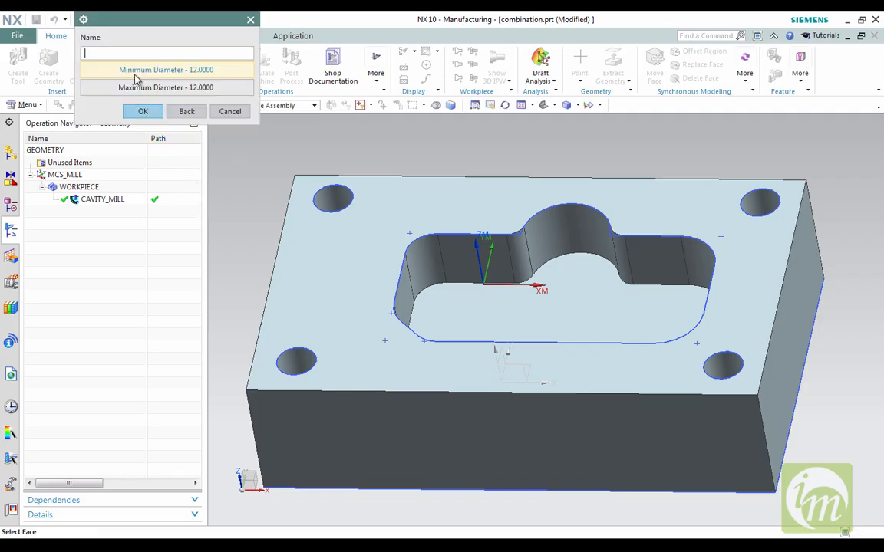
{"action": "left_click", "coordinate": [139, 111]}
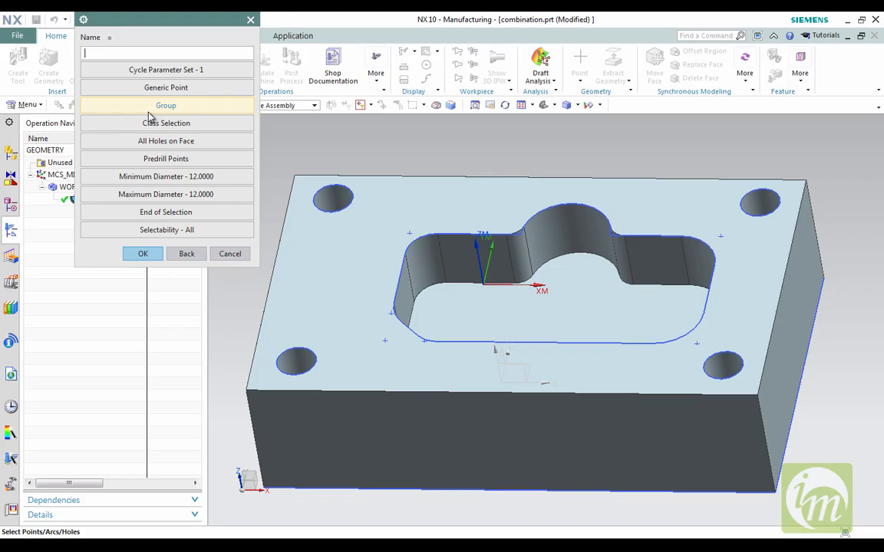
{"action": "left_click", "coordinate": [142, 252]}
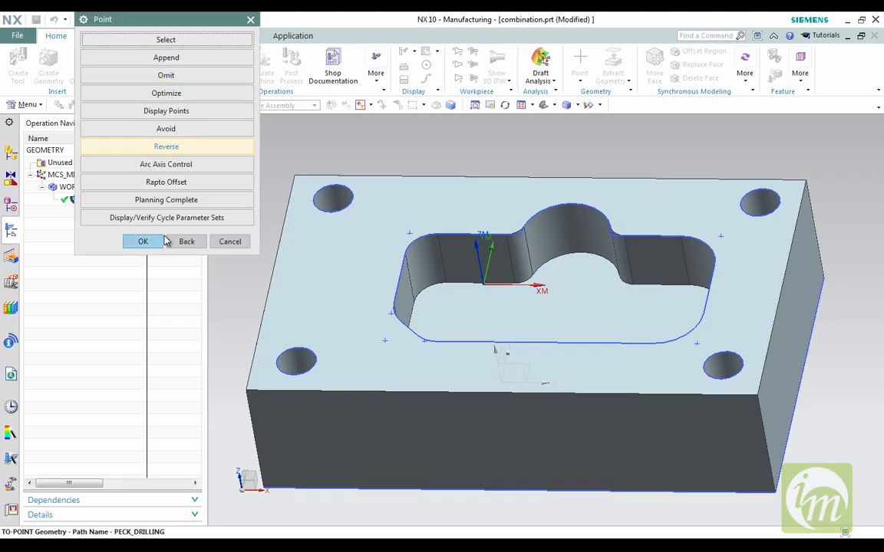
{"action": "left_click", "coordinate": [143, 241]}
{"action": "left_click", "coordinate": [146, 253]}
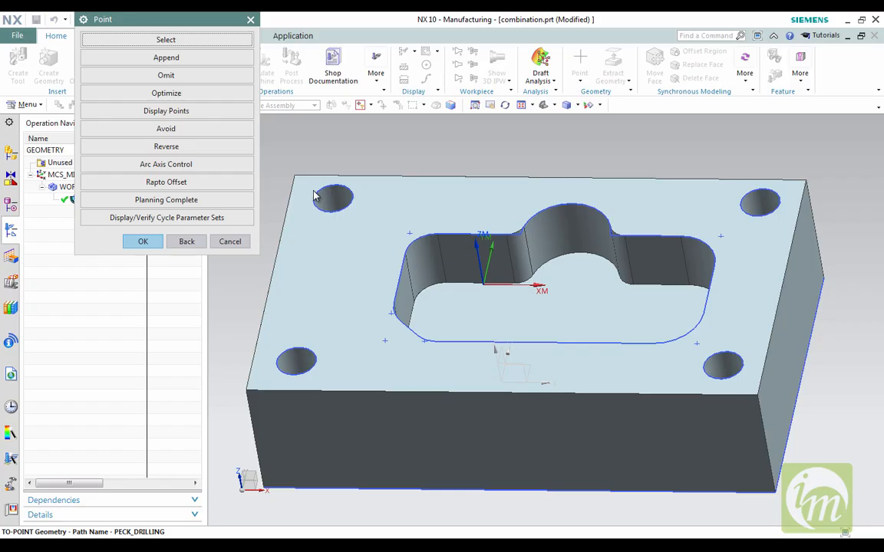
Step: Specify the four corner holes as the peck drilling points, picking them clockwise from the back-left hole
{"action": "left_click", "coordinate": [214, 44]}
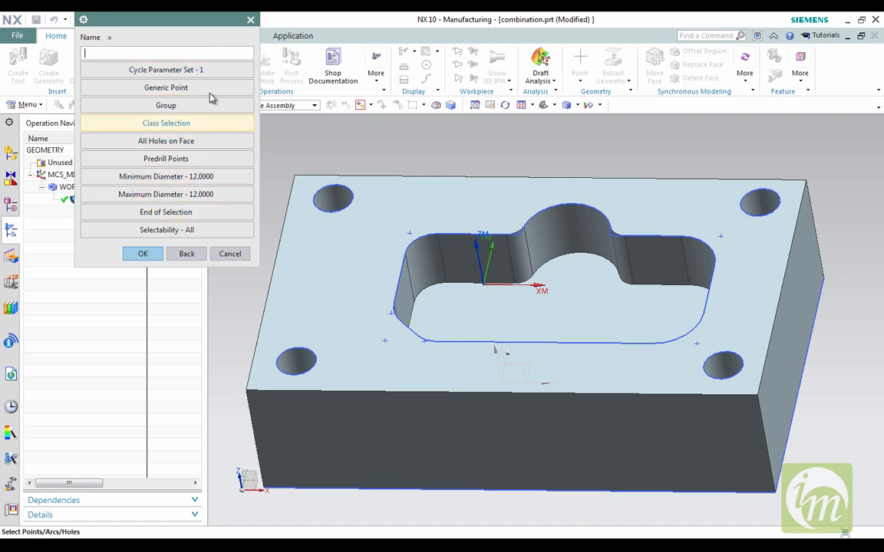
{"action": "left_click", "coordinate": [322, 201]}
{"action": "left_click", "coordinate": [748, 203]}
{"action": "left_click", "coordinate": [733, 354]}
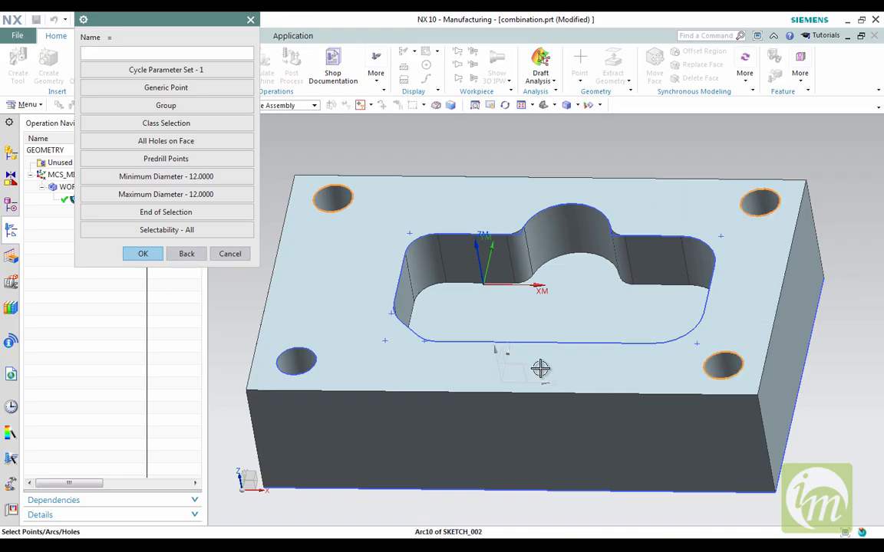
{"action": "left_click", "coordinate": [143, 254]}
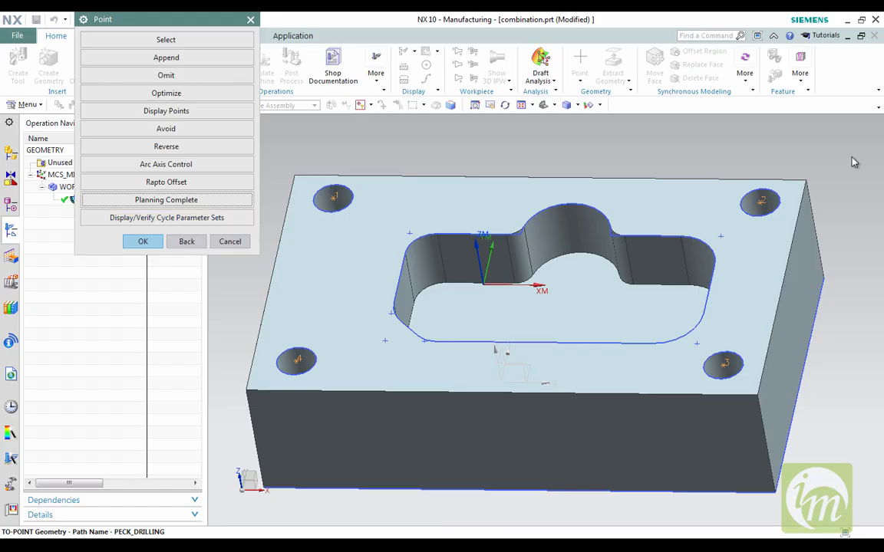
{"action": "left_click", "coordinate": [143, 241]}
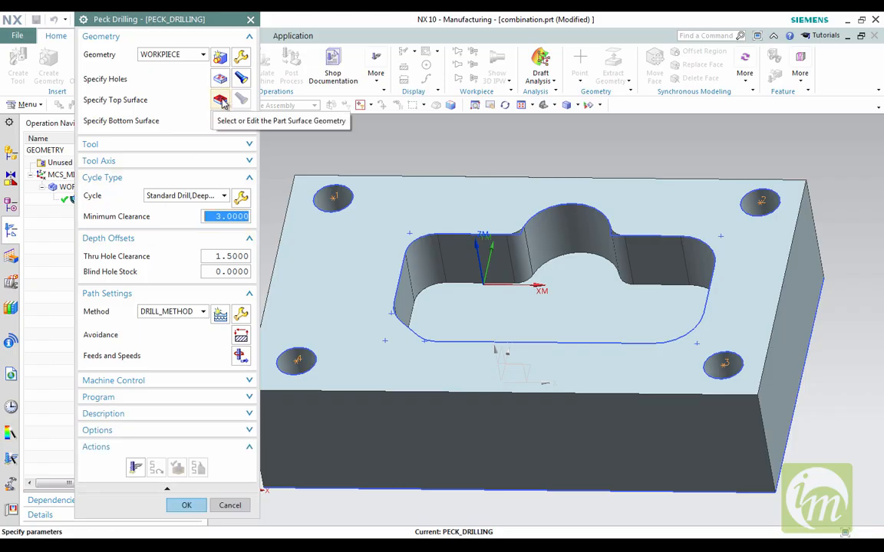
Step: Specify the block's top face as the drilling top surface, using the Face option
{"action": "left_click", "coordinate": [221, 101]}
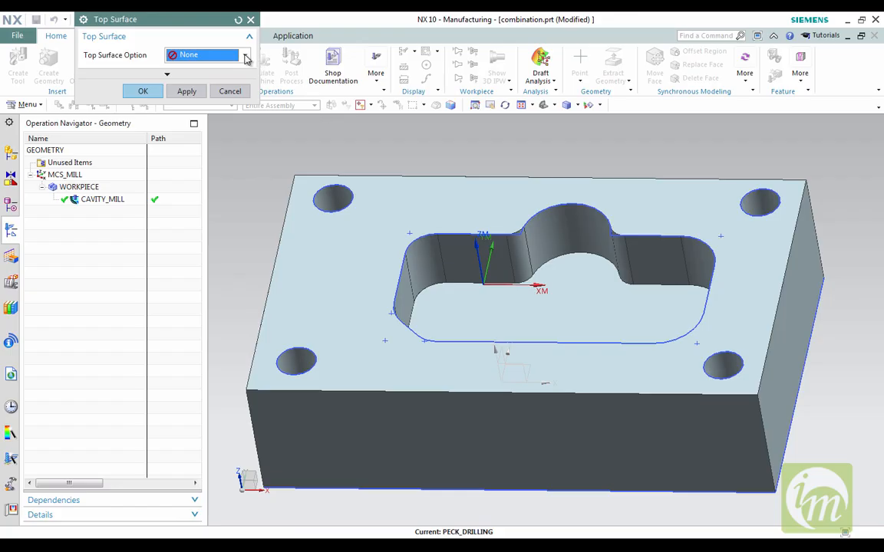
{"action": "left_click", "coordinate": [245, 59]}
{"action": "left_click", "coordinate": [187, 67]}
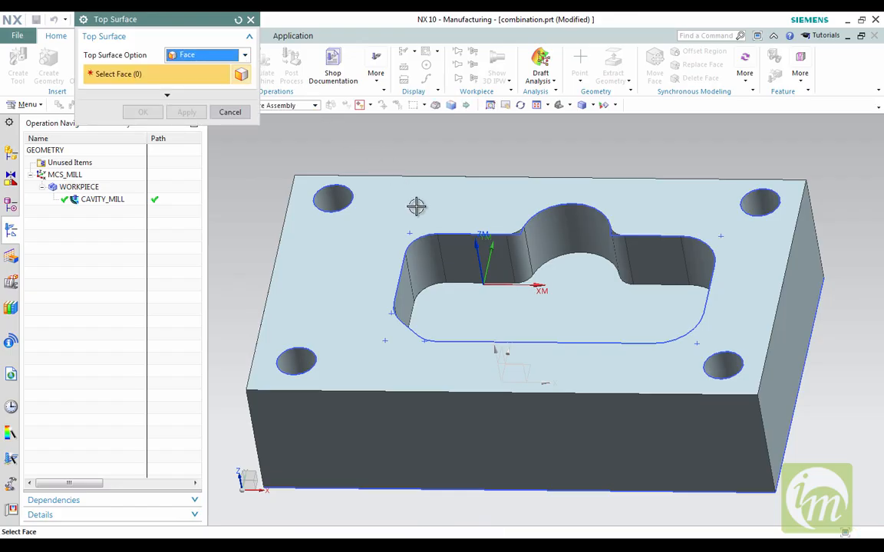
{"action": "left_click", "coordinate": [417, 208]}
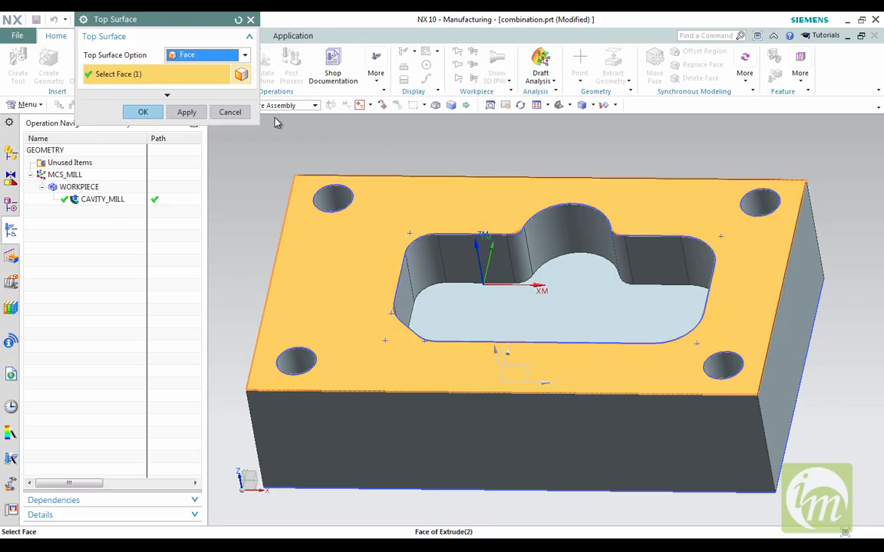
{"action": "left_click", "coordinate": [156, 114]}
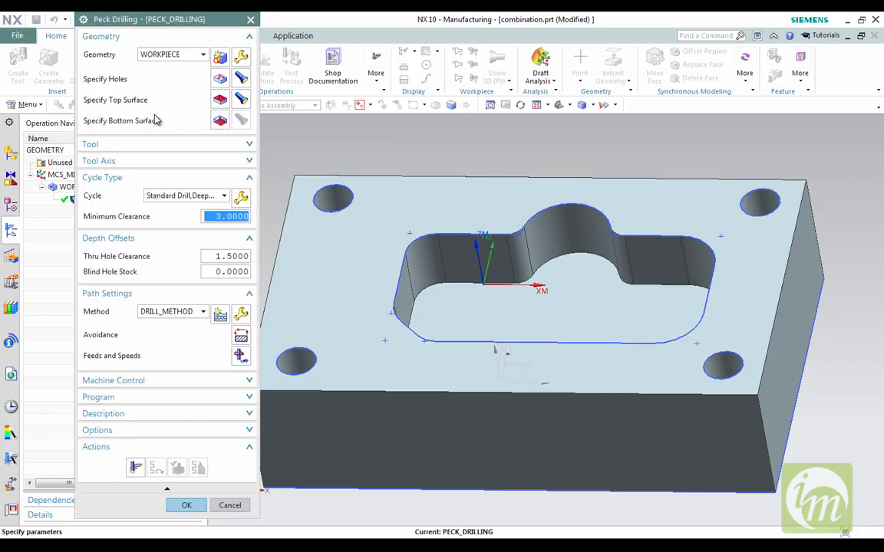
Step: Specify the floor face of the back-left corner hole as the drilling bottom surface, using the Face option
{"action": "left_click", "coordinate": [220, 122]}
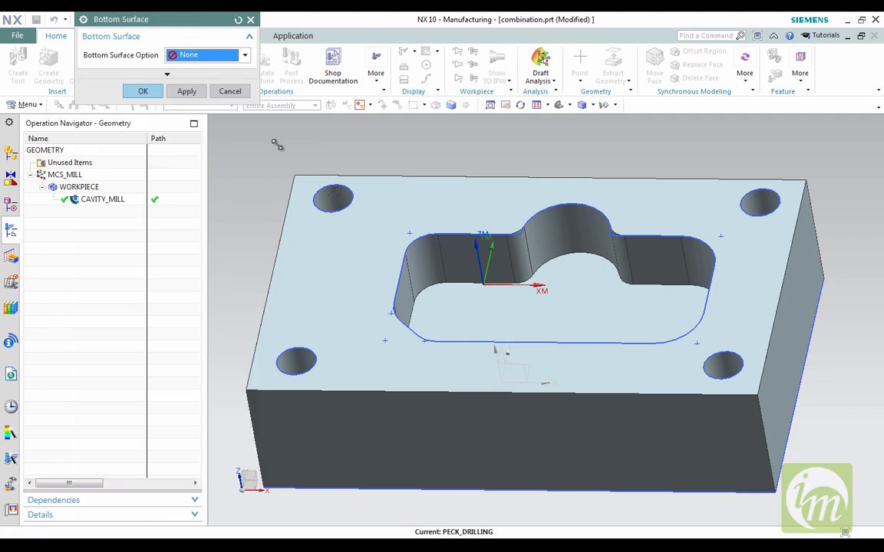
{"action": "left_click", "coordinate": [224, 55]}
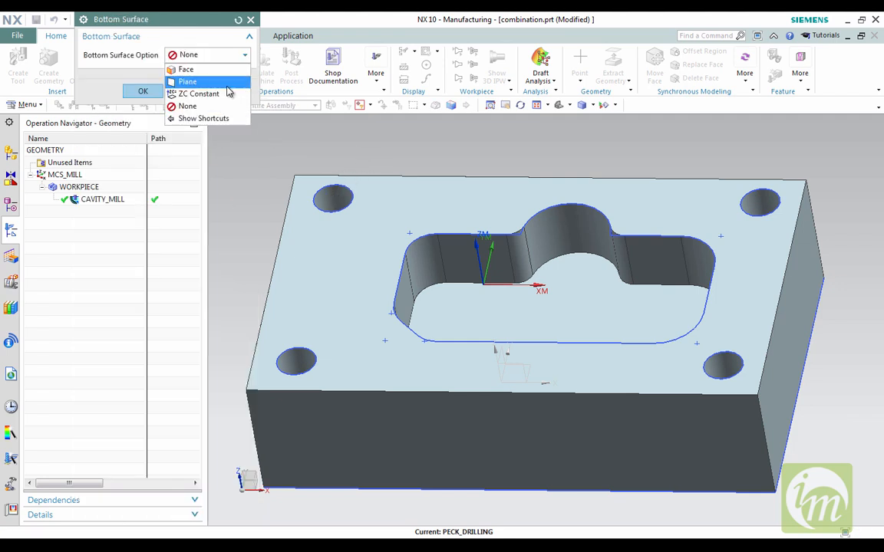
{"action": "left_click", "coordinate": [227, 69]}
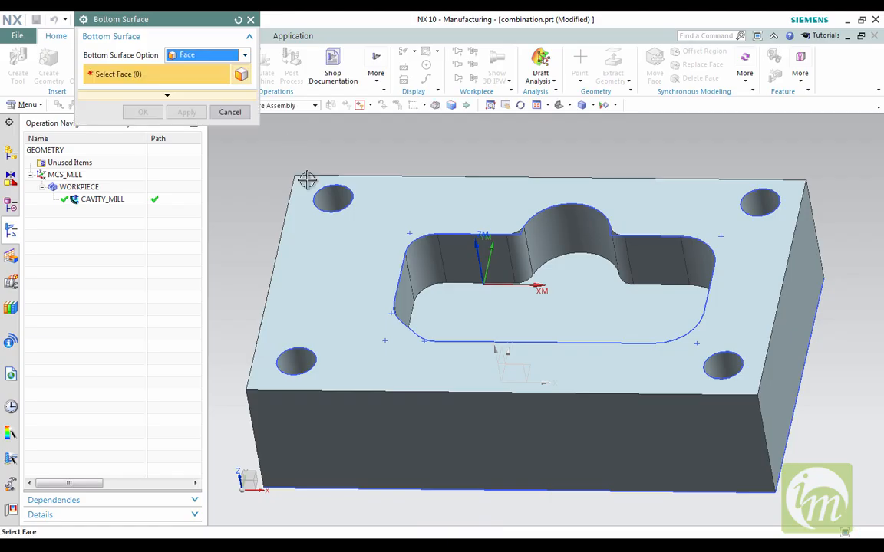
{"action": "middle_click_drag", "start_coordinate": [339, 197], "coordinate": [356, 237]}
{"action": "left_click", "coordinate": [329, 184]}
{"action": "left_click", "coordinate": [143, 112]}
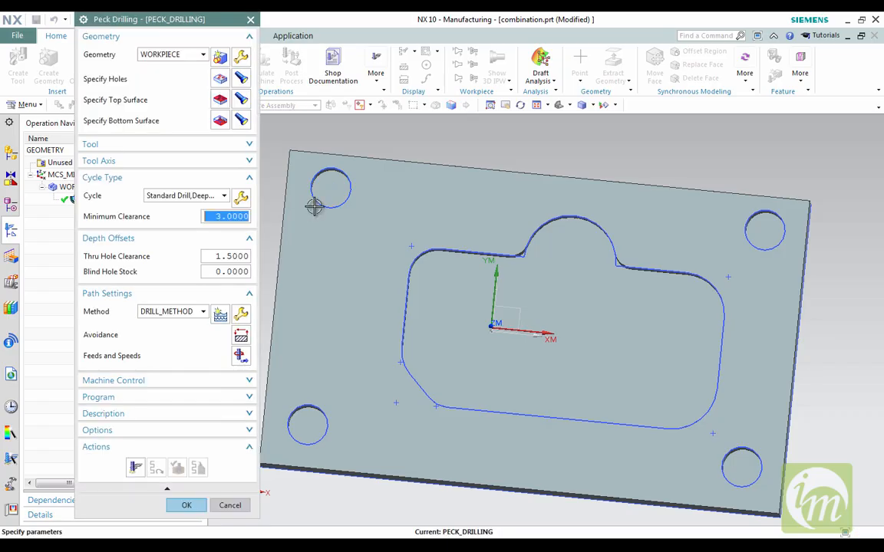
Step: Create a drill-type SPOTFACING_TOOL with a 12 mm diameter for the peck drilling operation
{"action": "left_click", "coordinate": [245, 145]}
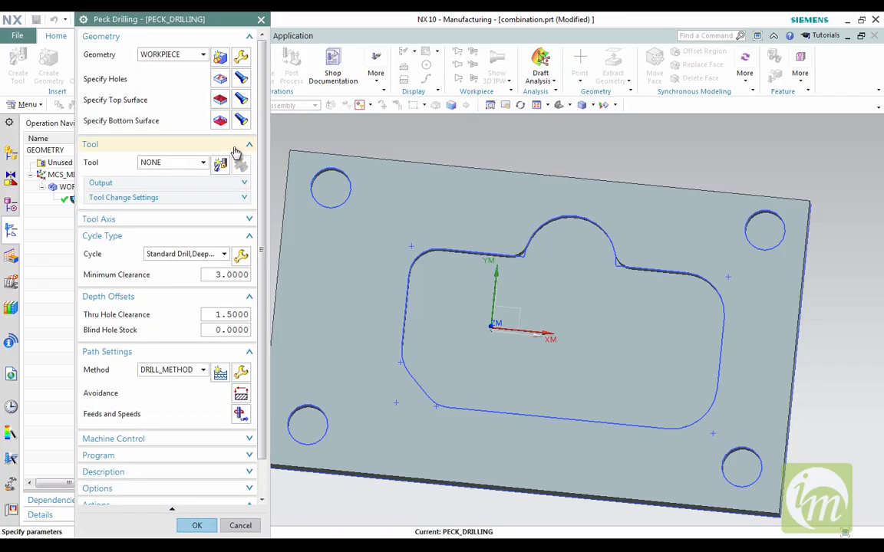
{"action": "left_click", "coordinate": [249, 219]}
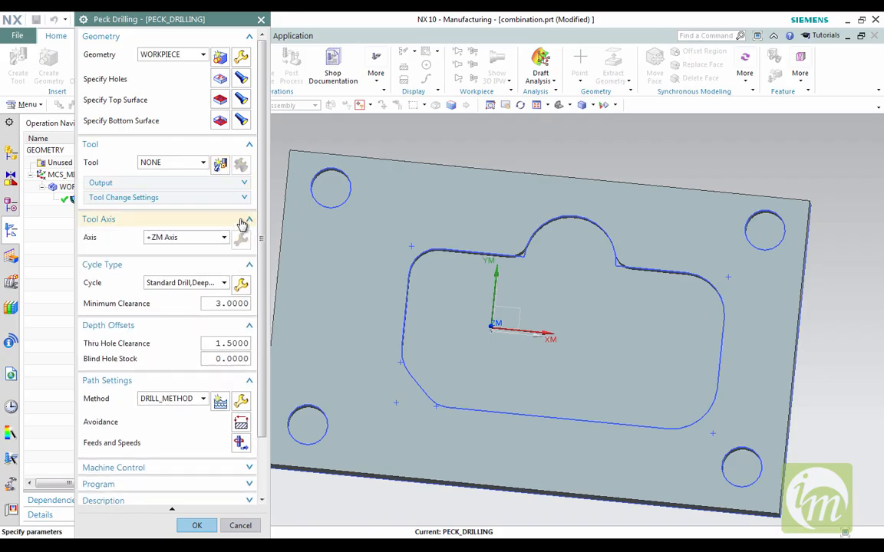
{"action": "left_click", "coordinate": [249, 220]}
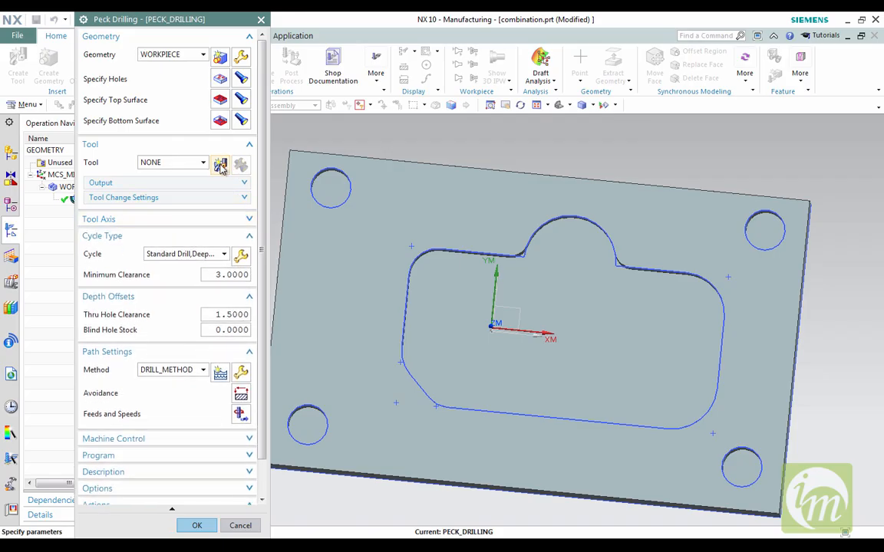
{"action": "left_click", "coordinate": [220, 166]}
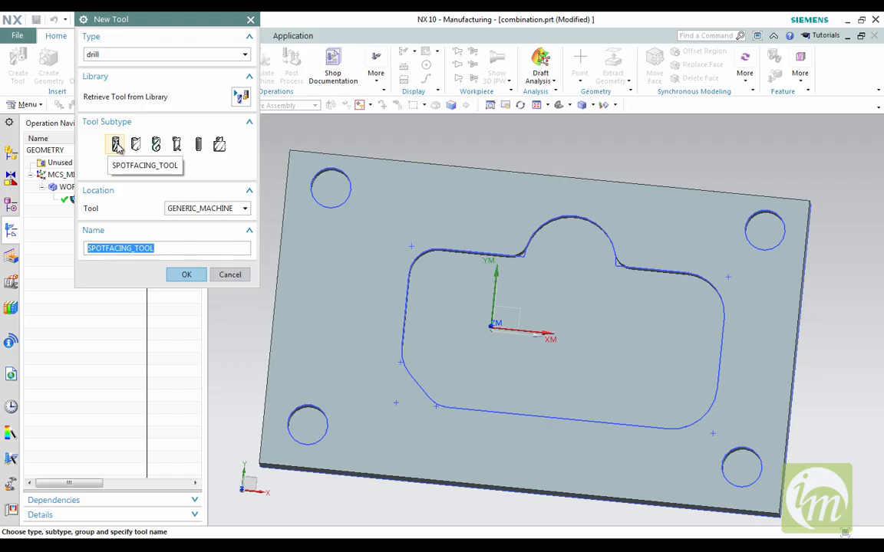
{"action": "left_click", "coordinate": [184, 275]}
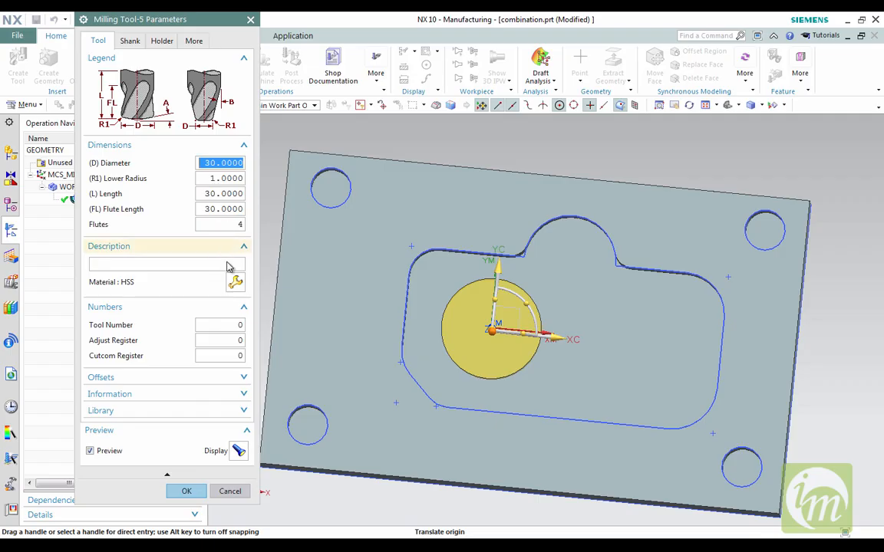
{"action": "type", "text": "12"}
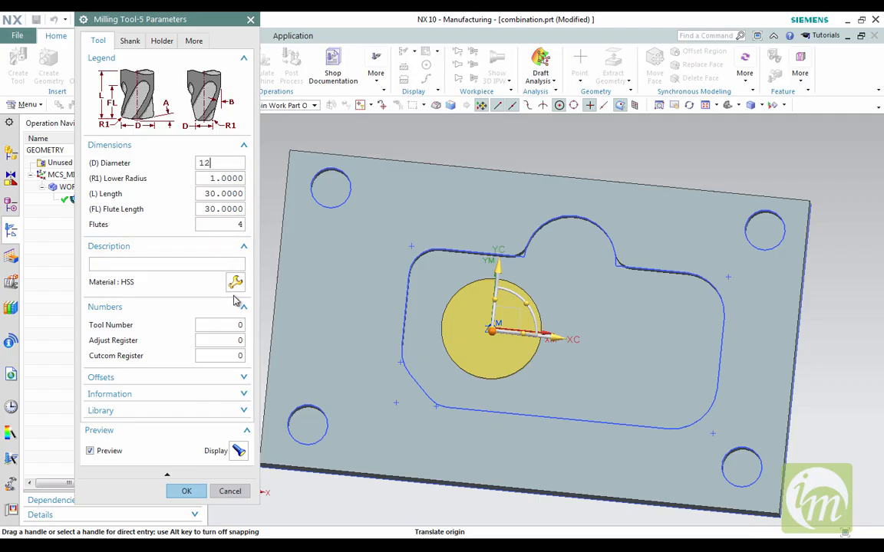
{"action": "left_click", "coordinate": [188, 492]}
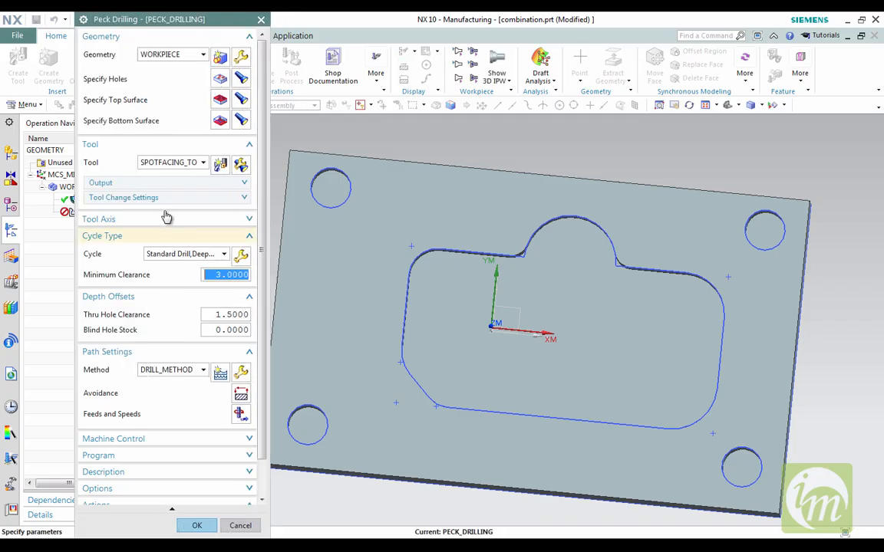
Step: Check that SPOTFACING_TOOL is the chosen tool for the operation, and review its dimensions
{"action": "left_click", "coordinate": [181, 161]}
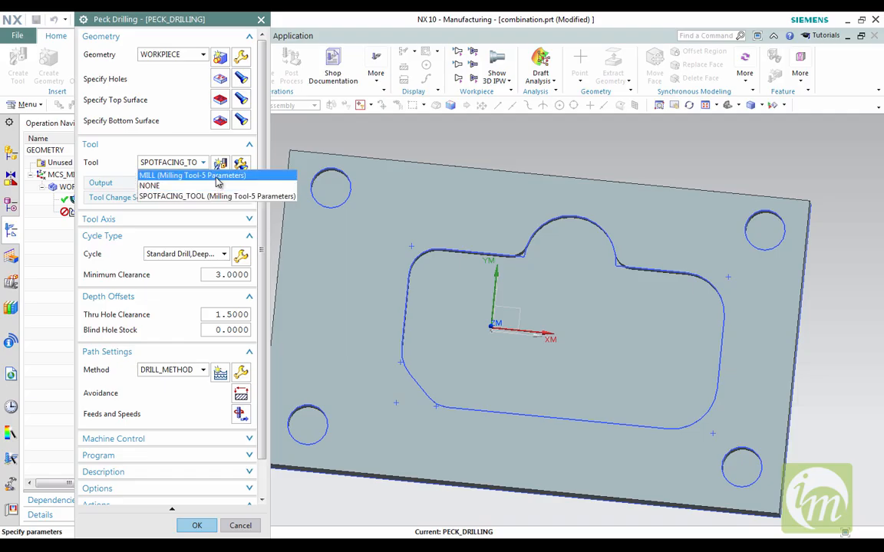
{"action": "left_click", "coordinate": [211, 197]}
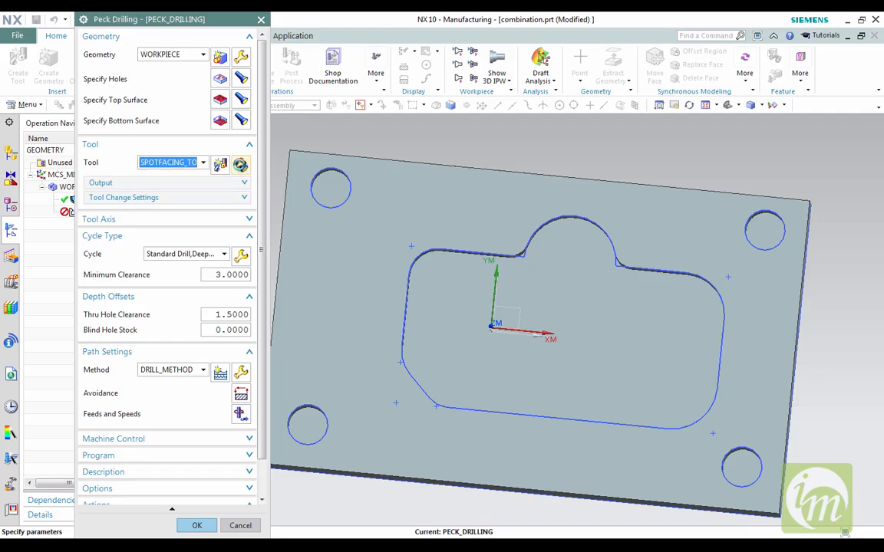
{"action": "left_click", "coordinate": [240, 165]}
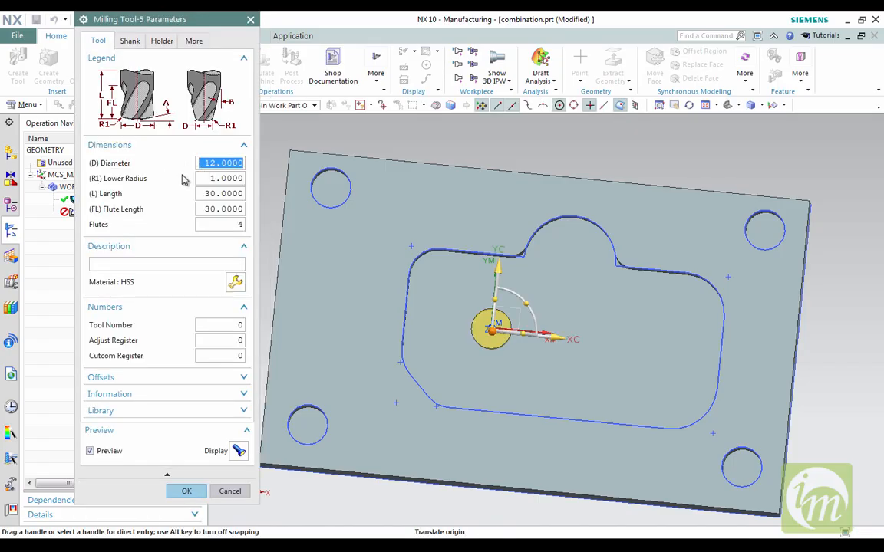
{"action": "left_click", "coordinate": [185, 491]}
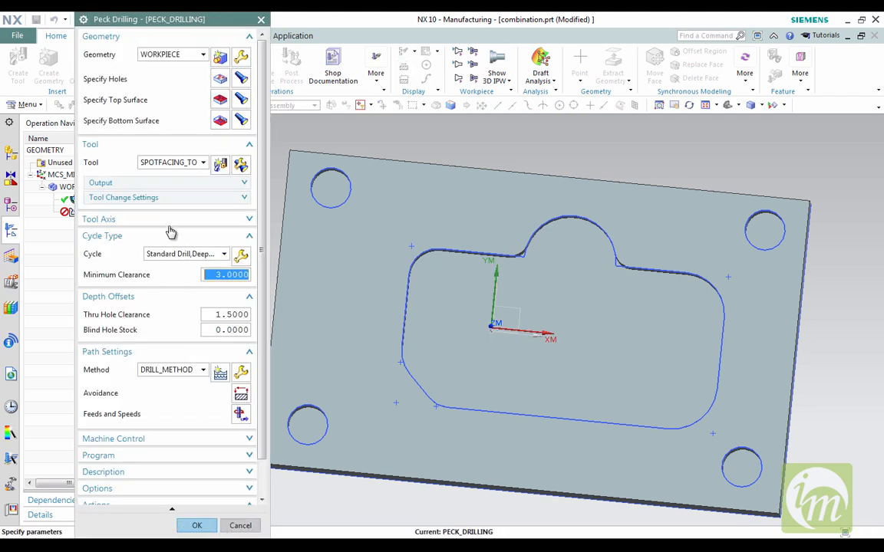
Step: Create a drill-type DRILLING_TOOL with a 12 mm diameter and 118° point angle for the peck drilling operation
{"action": "left_click", "coordinate": [221, 165]}
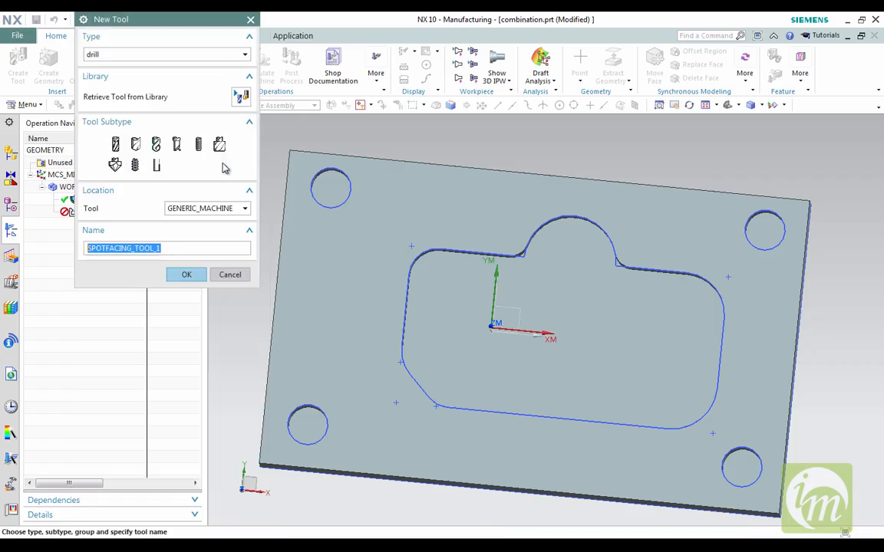
{"action": "left_click", "coordinate": [156, 147]}
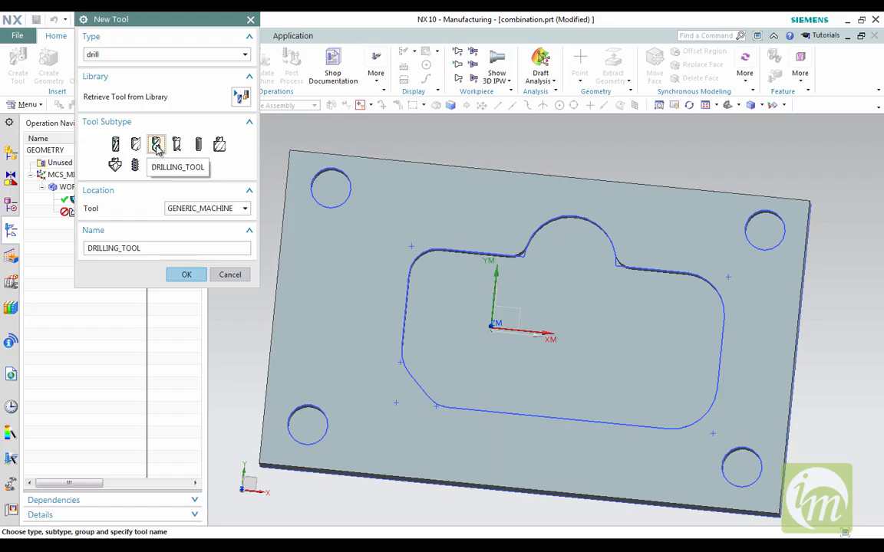
{"action": "left_click", "coordinate": [184, 276]}
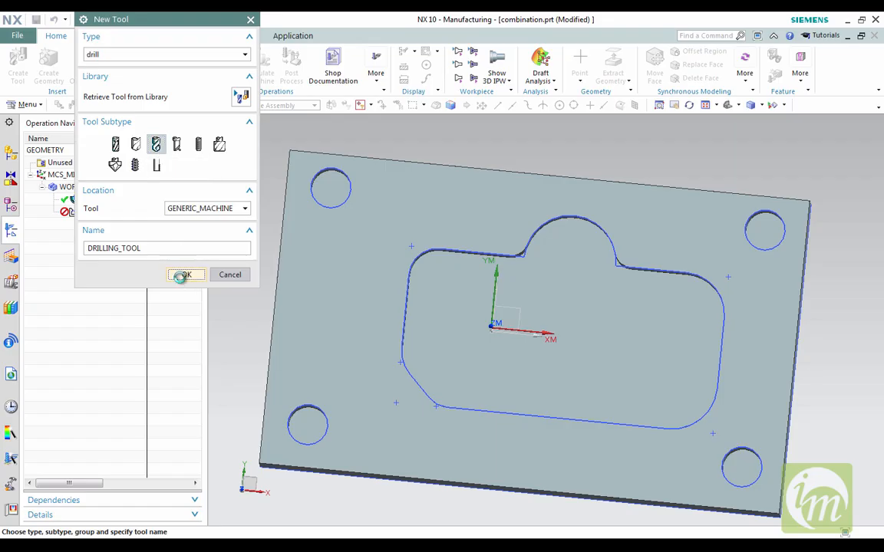
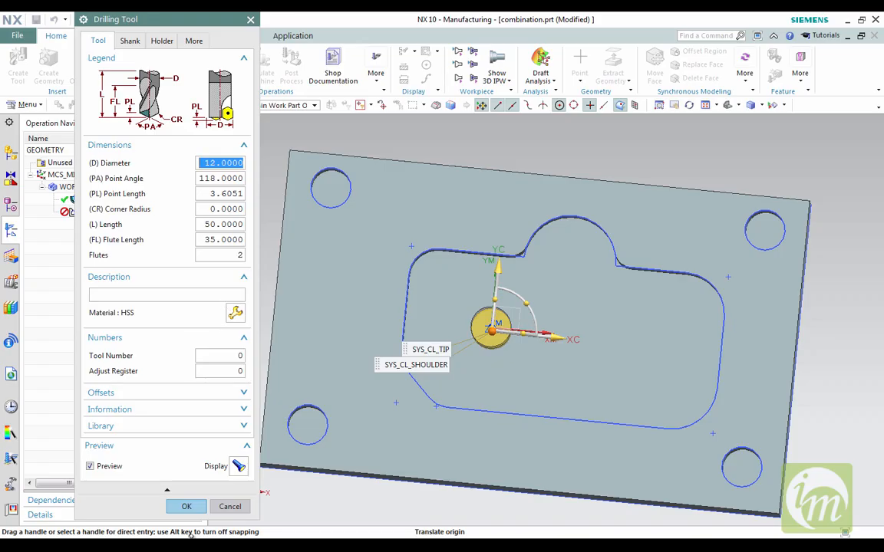
{"action": "left_click", "coordinate": [187, 506]}
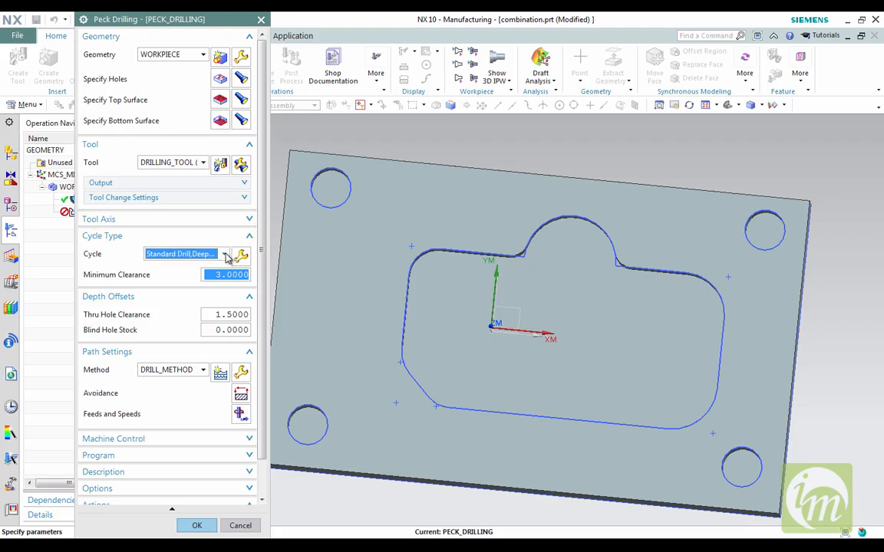
Step: Set the operation's cycle to Peck Drill with a step clearance distance of 2, one parameter set and model depth
{"action": "left_click", "coordinate": [222, 255]}
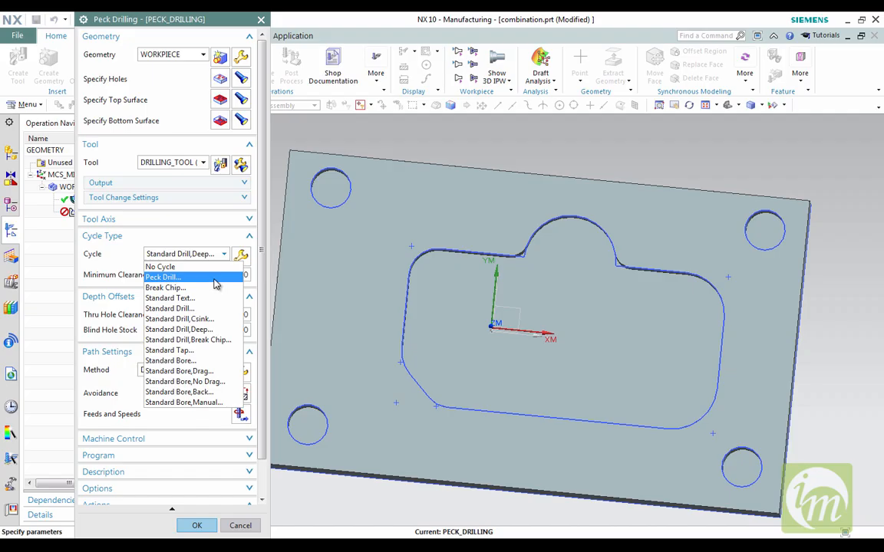
{"action": "left_click", "coordinate": [216, 283]}
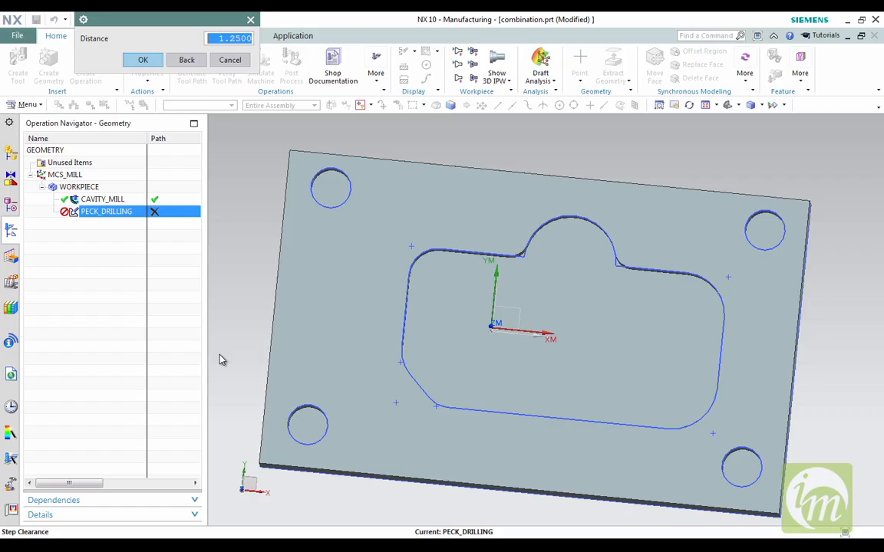
{"action": "type", "text": "2"}
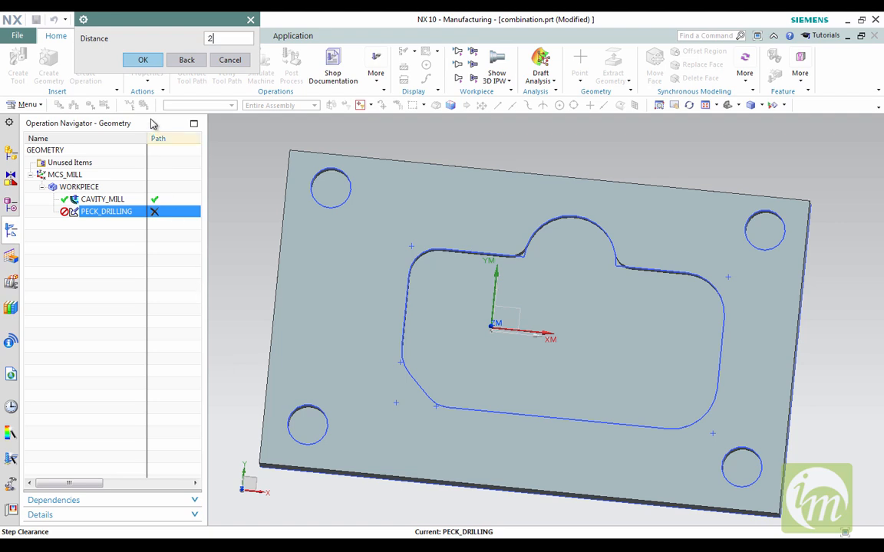
{"action": "left_click", "coordinate": [142, 62]}
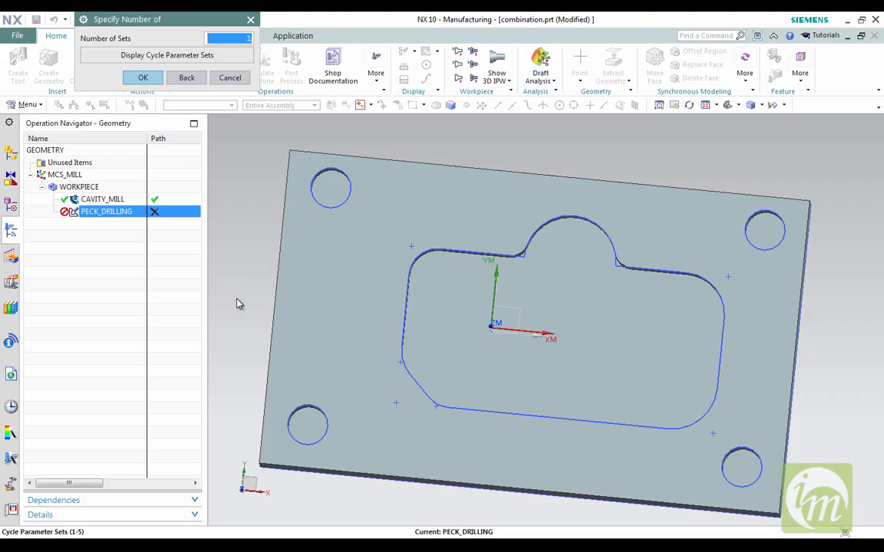
{"action": "left_click", "coordinate": [140, 79]}
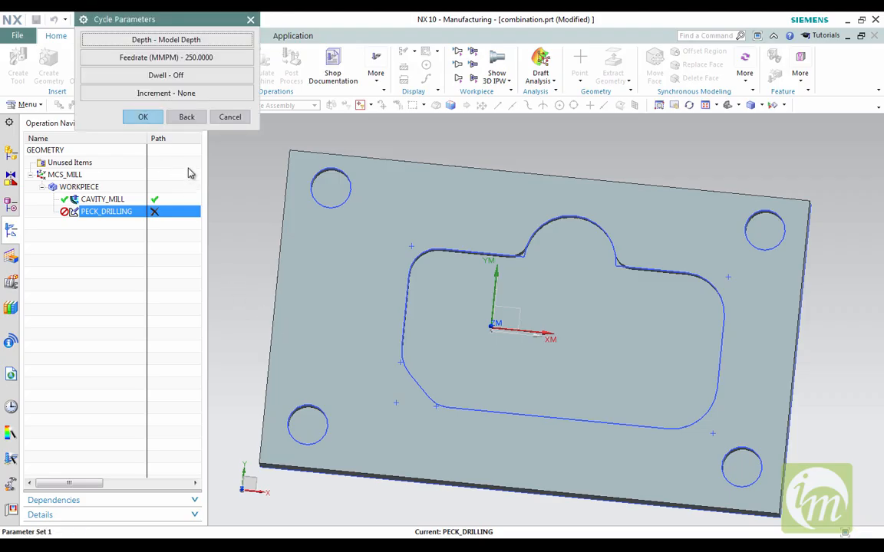
{"action": "left_click", "coordinate": [144, 115]}
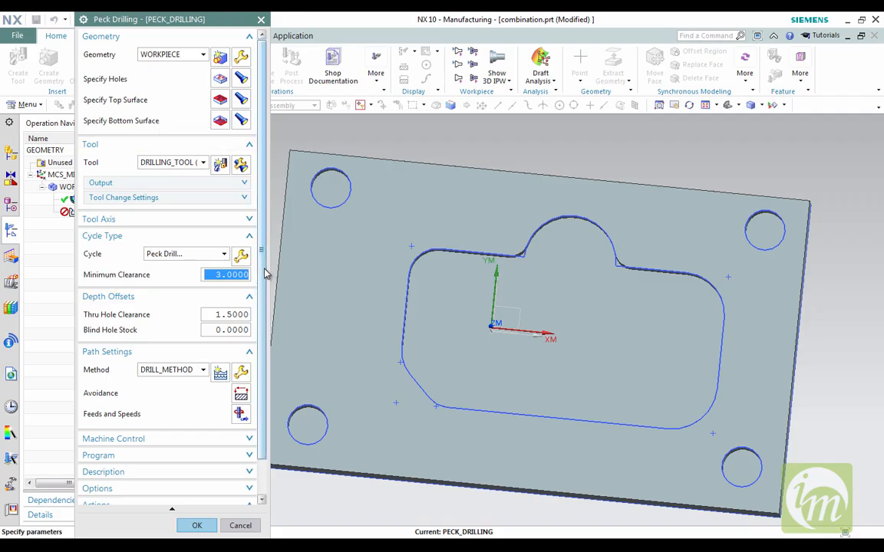
Step: Enable the spindle speed in the peck drilling feeds and speeds and set it to 800 rpm
{"action": "scroll", "coordinate": [265, 273], "scroll_direction": "down", "scroll_amount": 2}
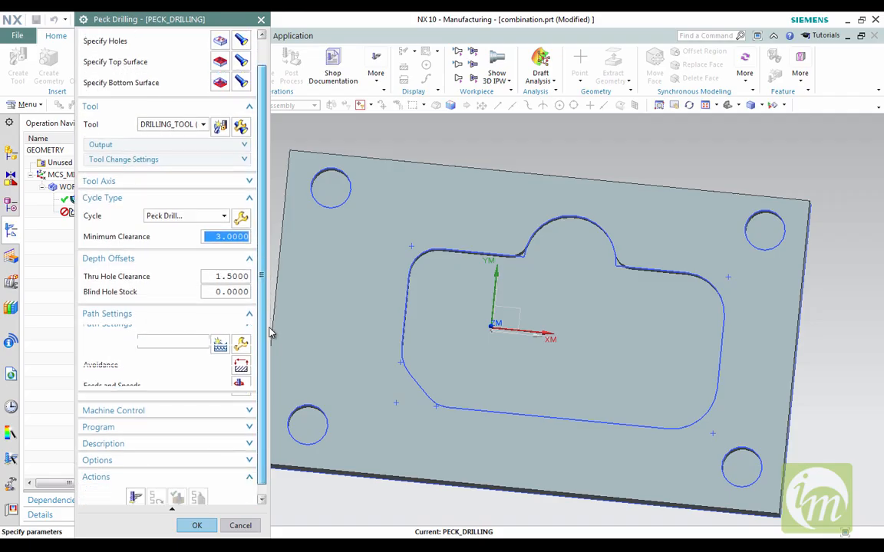
{"action": "left_click", "coordinate": [239, 373]}
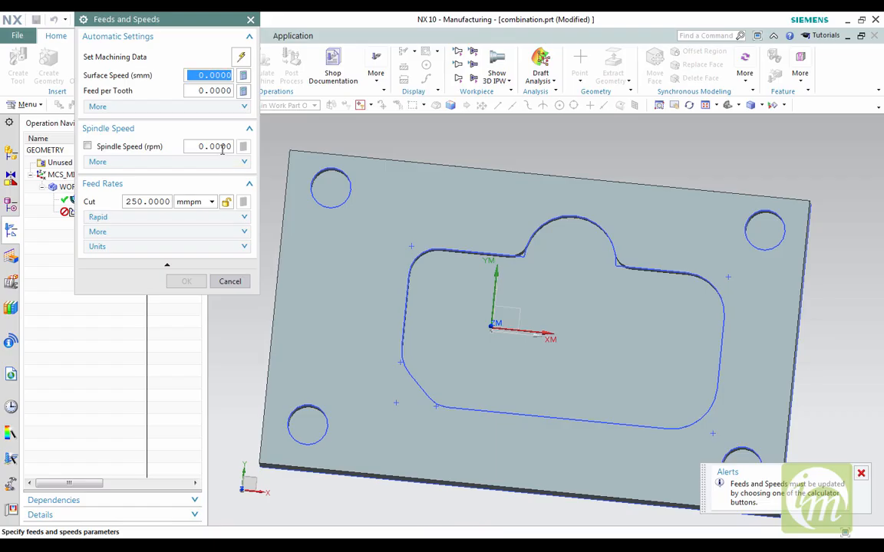
{"action": "left_click", "coordinate": [222, 147]}
{"action": "type", "text": "800"}
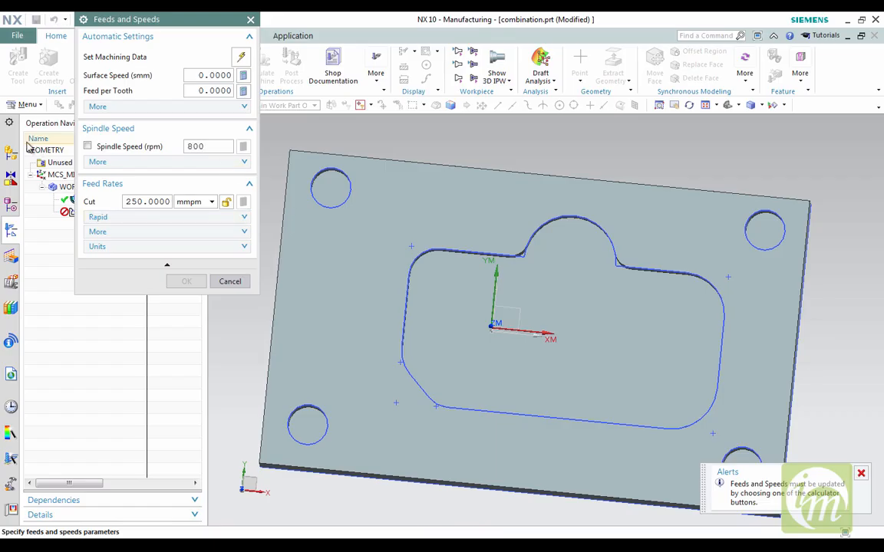
{"action": "left_click", "coordinate": [86, 147]}
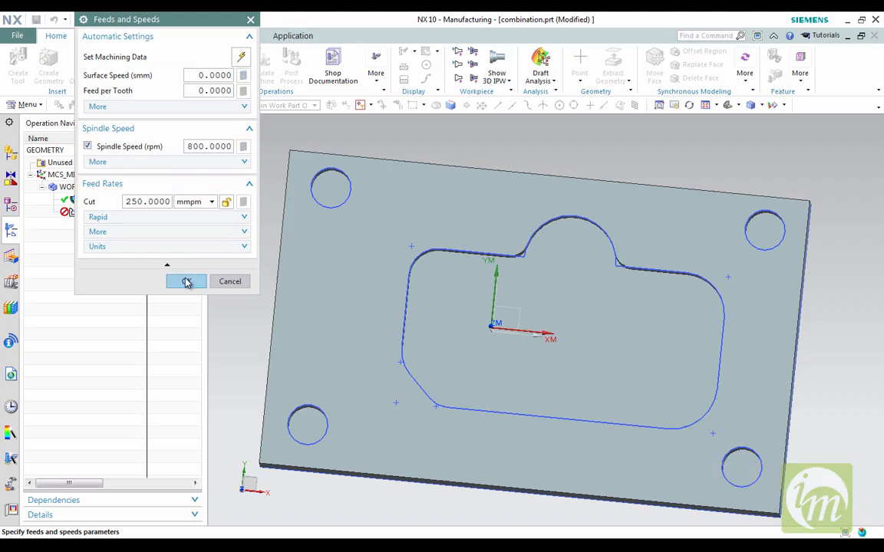
{"action": "left_click", "coordinate": [185, 283]}
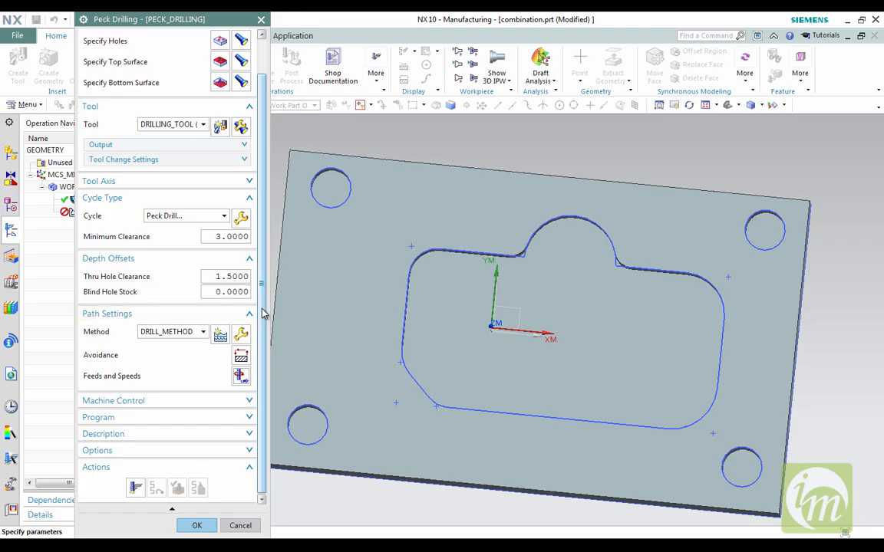
Step: Generate the peck drilling tool path across the four corner holes and view it obliquely
{"action": "left_click", "coordinate": [133, 486]}
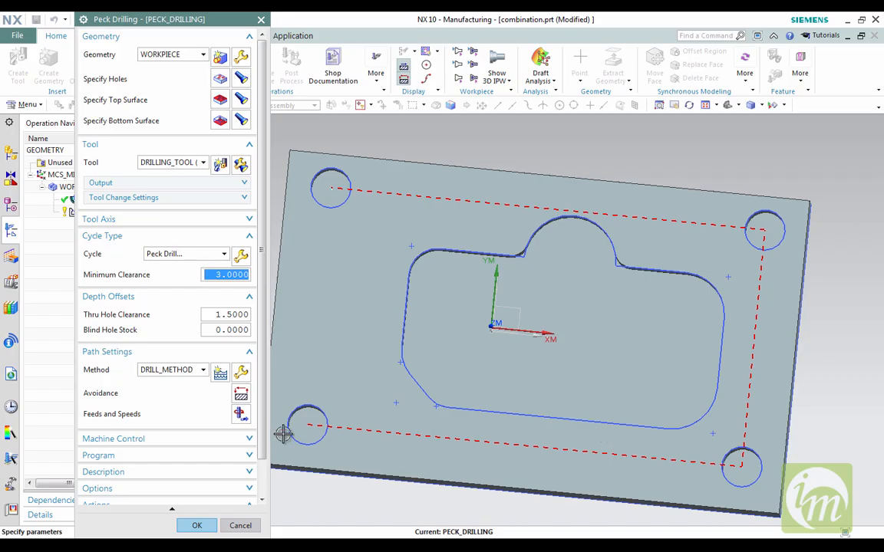
{"action": "scroll", "coordinate": [260, 421], "scroll_direction": "down", "scroll_amount": 2}
{"action": "middle_click_drag", "start_coordinate": [324, 469], "coordinate": [231, 470]}
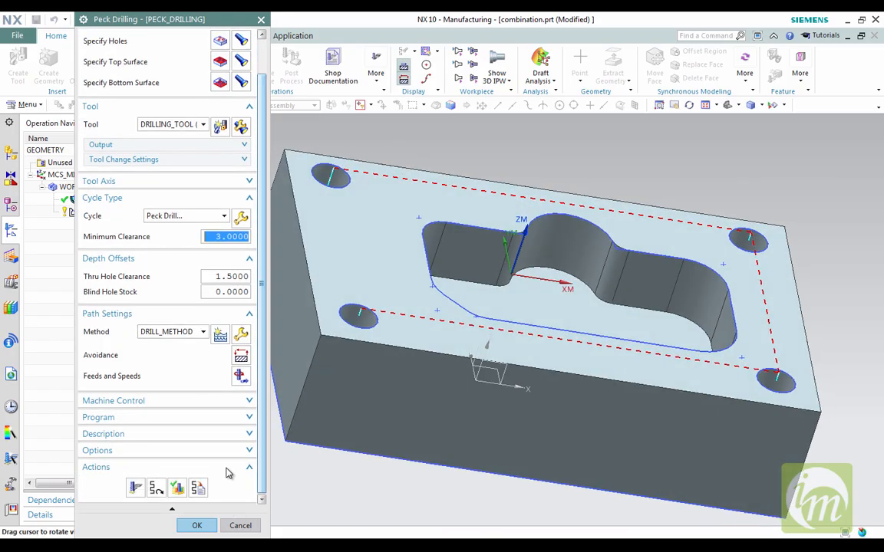
Step: Verify the peck drilling tool path with the 3D Dynamic simulation, and replay it at animation speed 4
{"action": "left_click", "coordinate": [177, 488]}
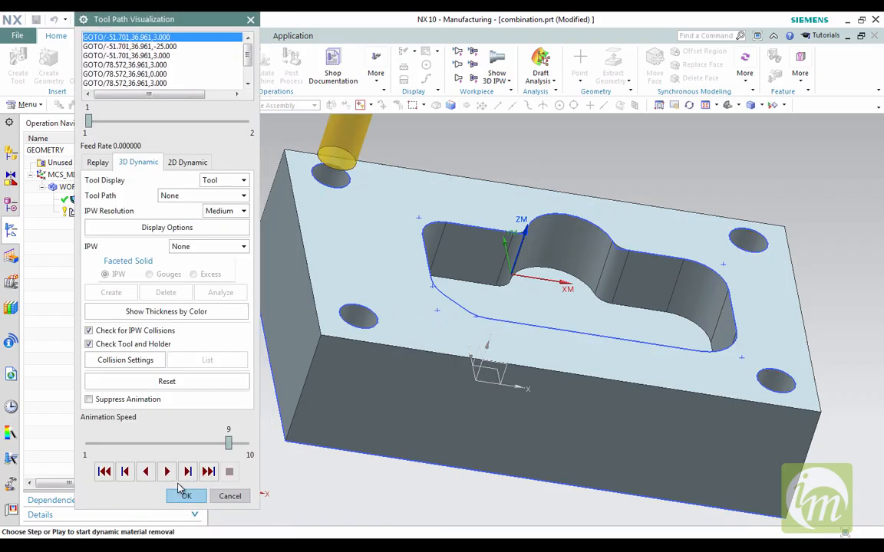
{"action": "left_click", "coordinate": [167, 472]}
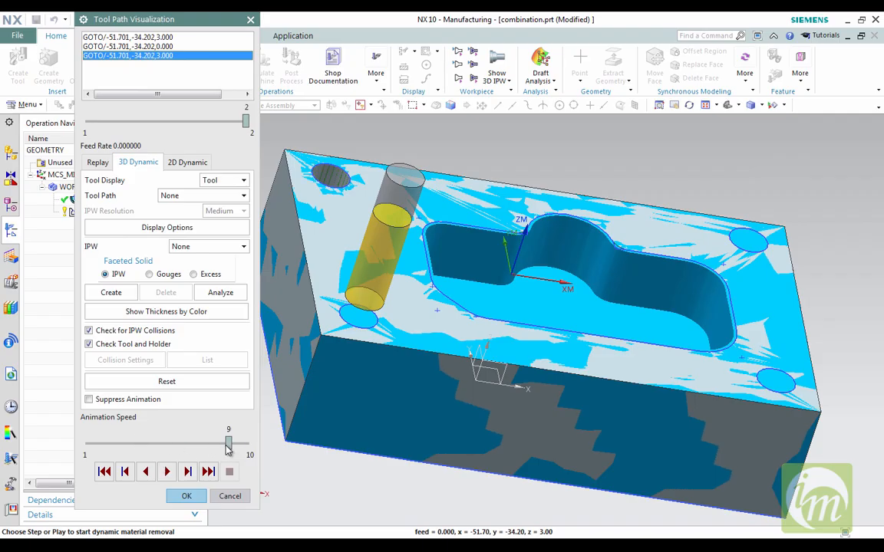
{"action": "left_click_drag", "start_coordinate": [228, 443], "coordinate": [141, 443]}
{"action": "left_click", "coordinate": [148, 473]}
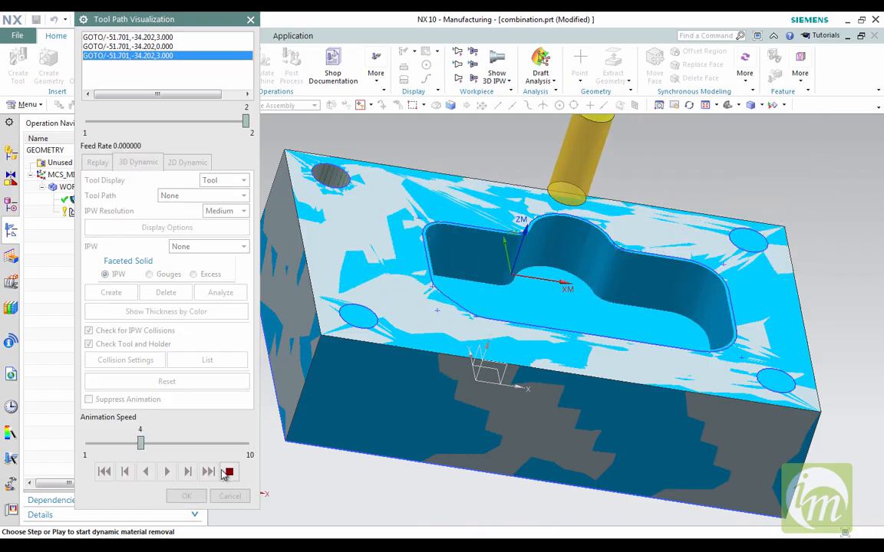
{"action": "left_click", "coordinate": [228, 472]}
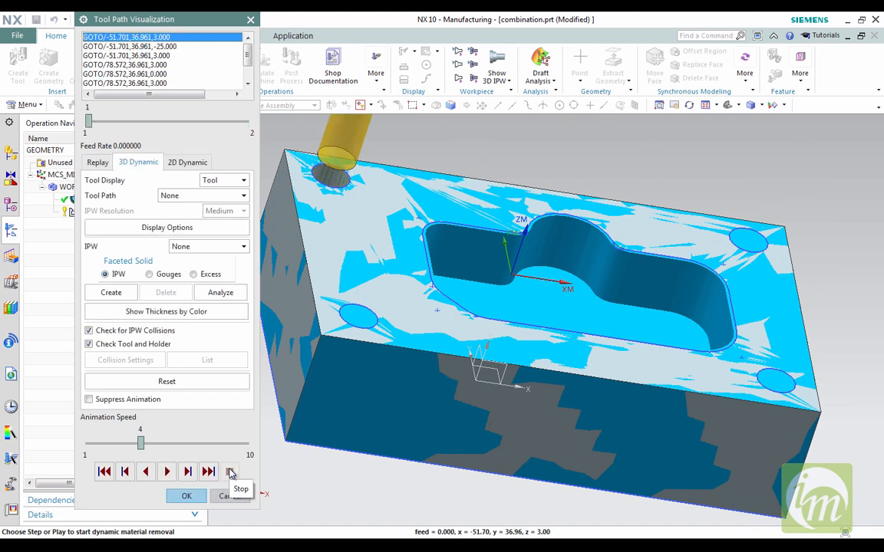
{"action": "left_click", "coordinate": [166, 472]}
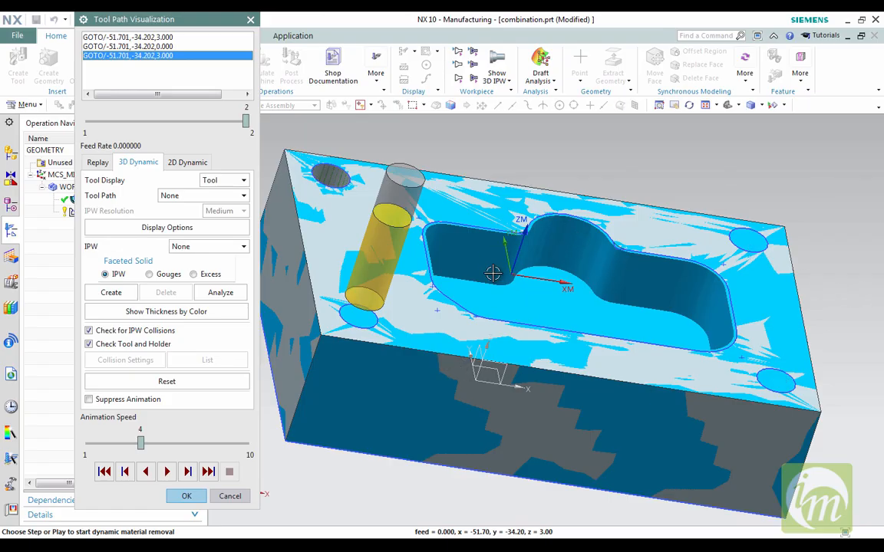
{"action": "left_click", "coordinate": [186, 495]}
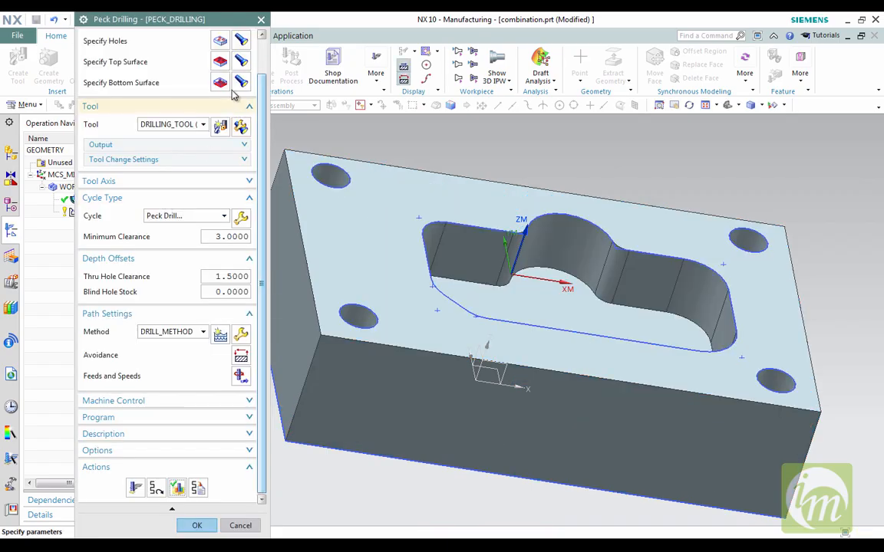
Step: Redefine the drilling bottom surface with the Plane option, as a plane offset -20 mm from the block's top face
{"action": "left_click", "coordinate": [220, 83]}
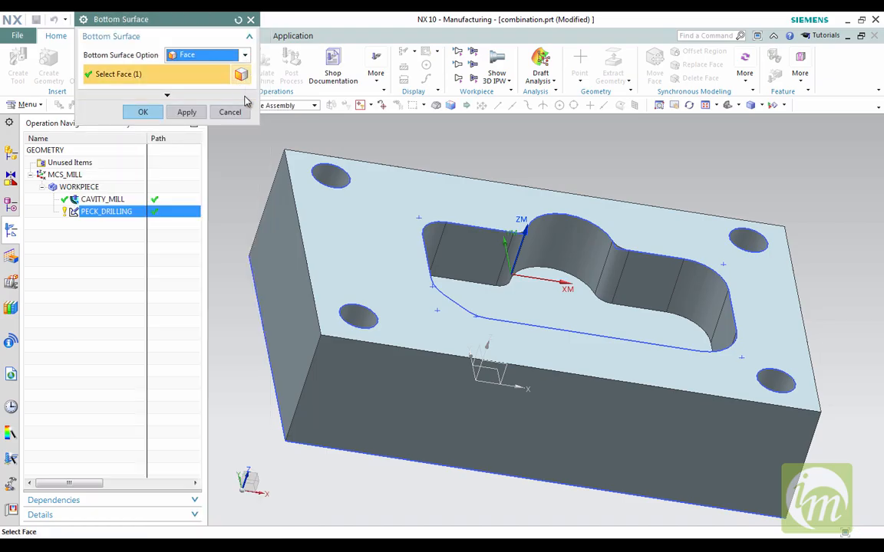
{"action": "left_click", "coordinate": [245, 54]}
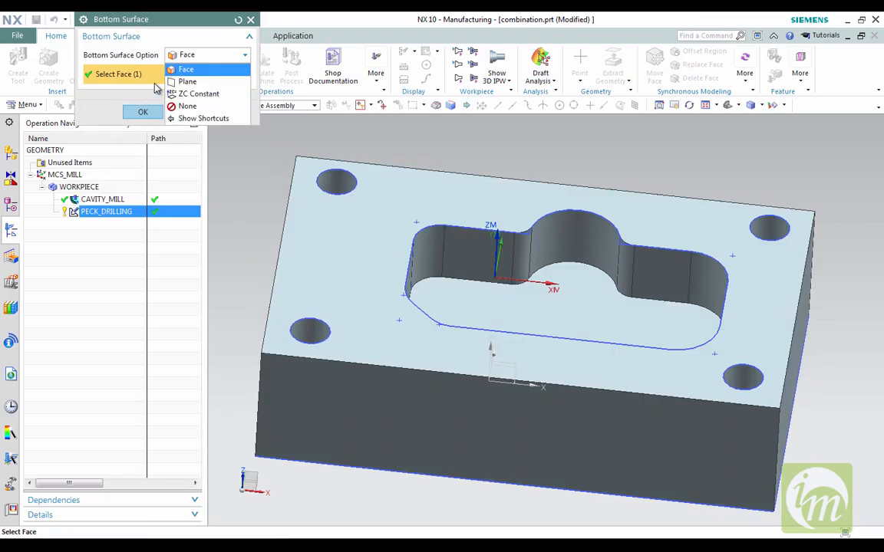
{"action": "left_click", "coordinate": [187, 82]}
{"action": "middle_click_drag", "start_coordinate": [366, 309], "coordinate": [335, 233]}
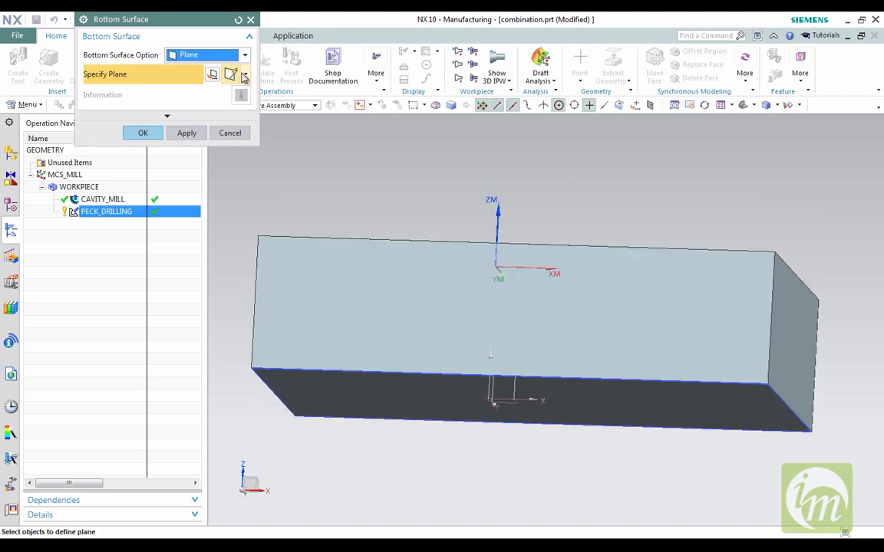
{"action": "left_click", "coordinate": [244, 76]}
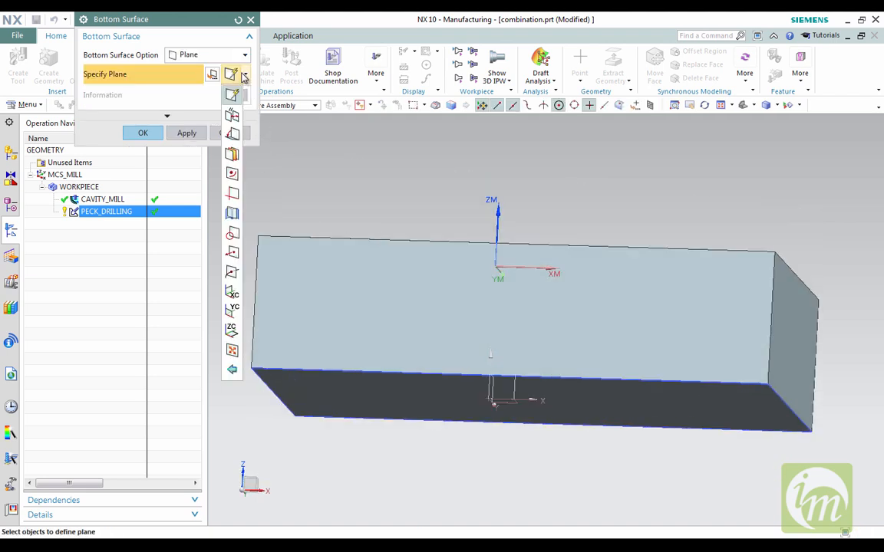
{"action": "left_click", "coordinate": [232, 117]}
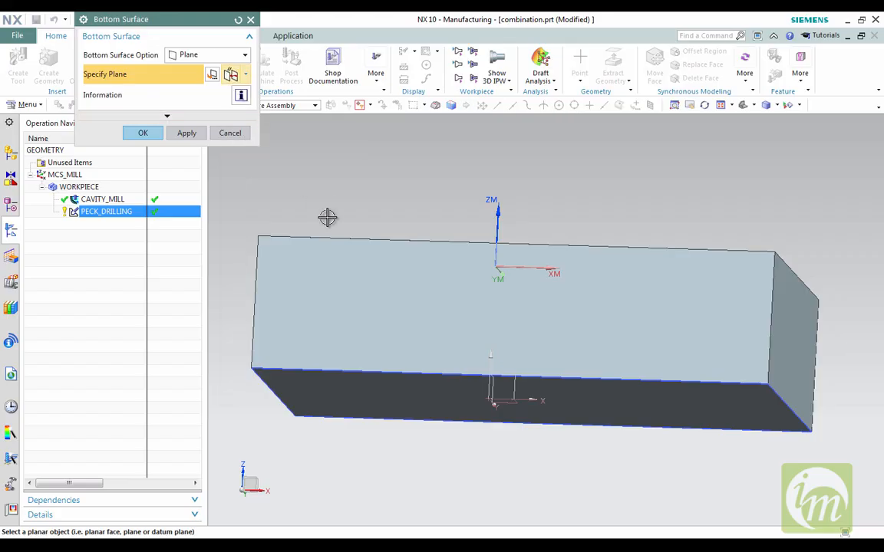
{"action": "middle_click_drag", "start_coordinate": [335, 209], "coordinate": [345, 248]}
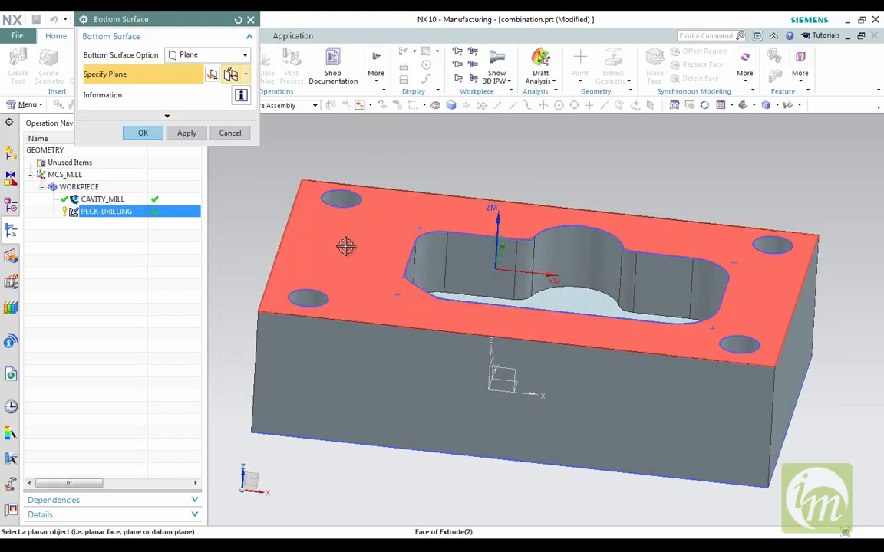
{"action": "left_click", "coordinate": [345, 249]}
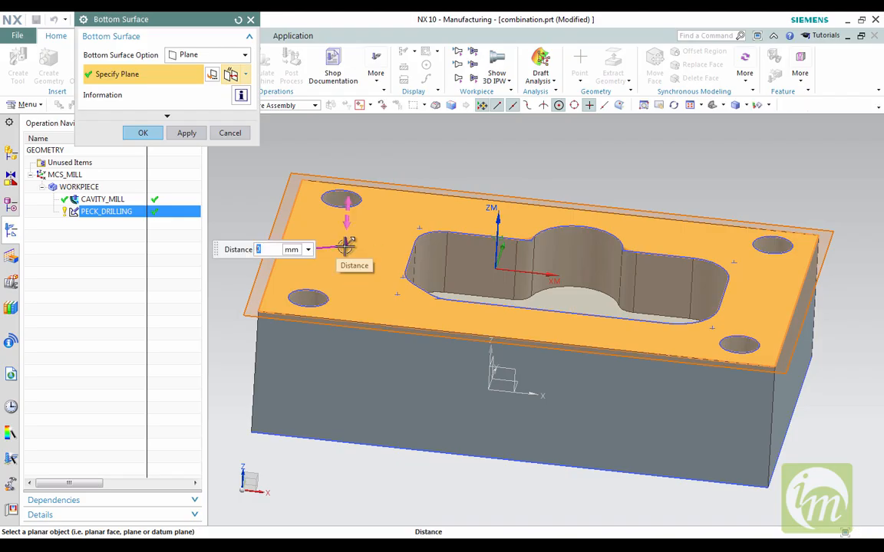
{"action": "type", "text": "2"}
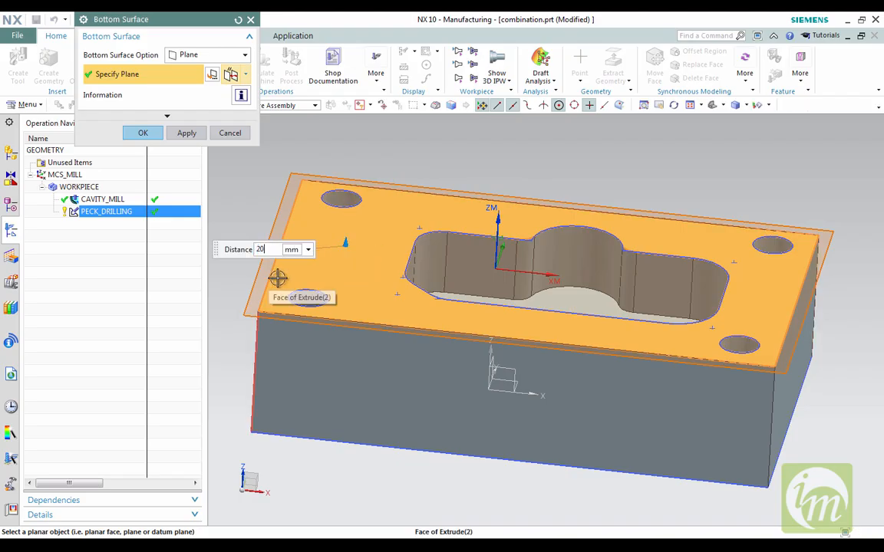
{"action": "left_click_drag", "start_coordinate": [345, 243], "coordinate": [330, 323]}
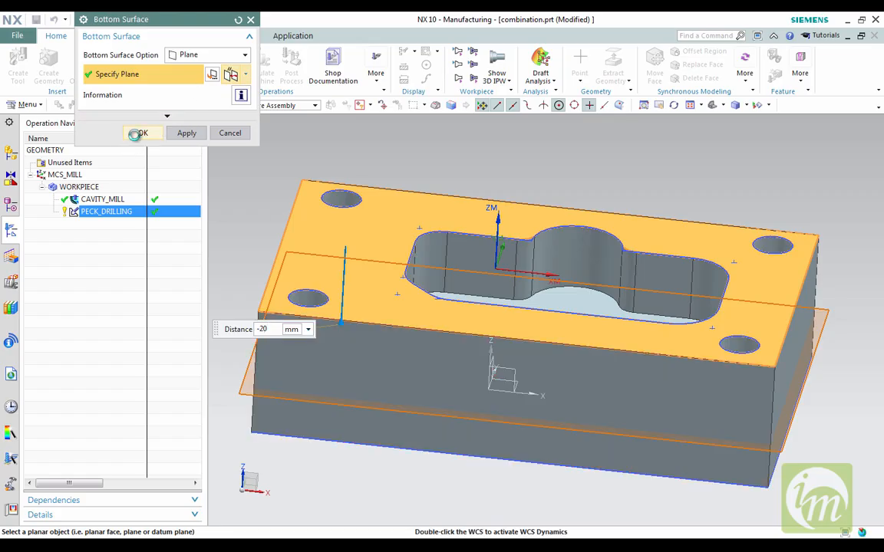
{"action": "left_click", "coordinate": [139, 132]}
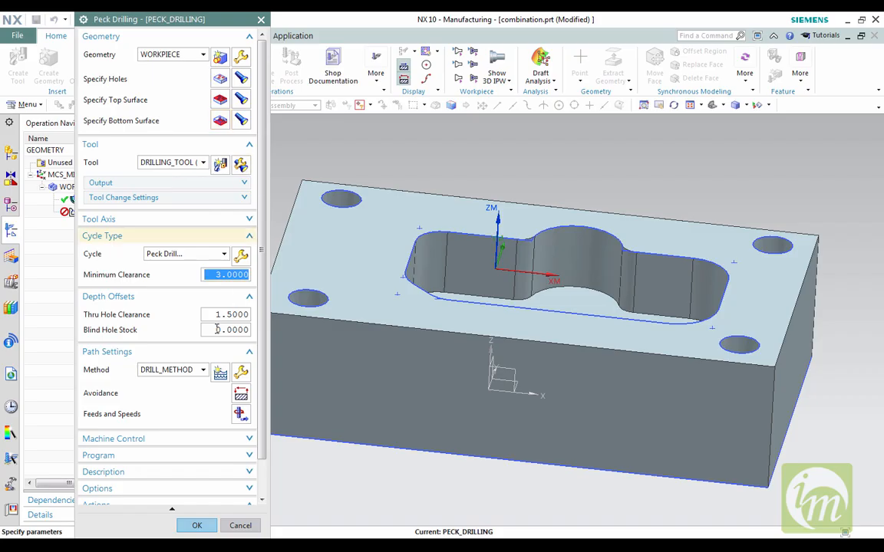
{"action": "scroll", "coordinate": [258, 414], "scroll_direction": "down", "scroll_amount": 1}
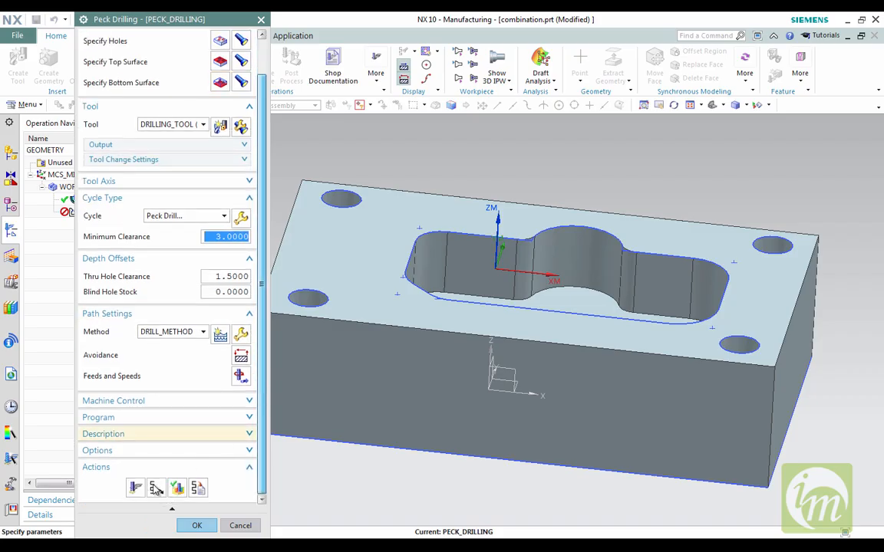
Step: Regenerate the peck drilling tool path and play its 3D Dynamic verification, keeping the operation
{"action": "left_click", "coordinate": [135, 488]}
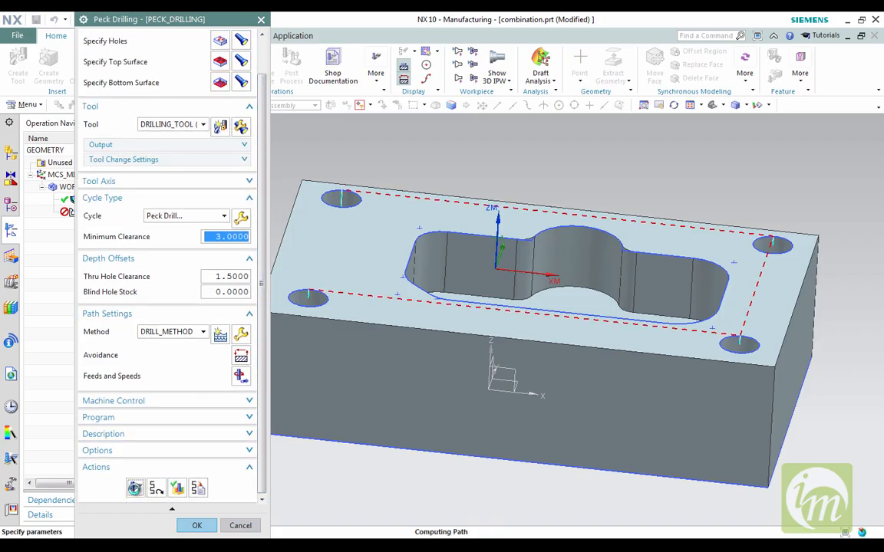
{"action": "middle_click", "coordinate": [133, 485]}
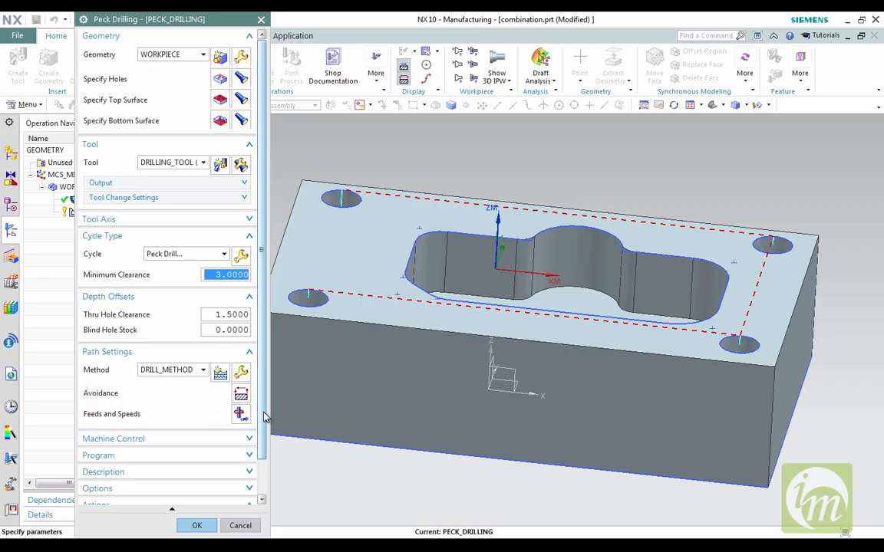
{"action": "scroll", "coordinate": [265, 415], "scroll_direction": "down", "scroll_amount": 2}
{"action": "left_click", "coordinate": [173, 486]}
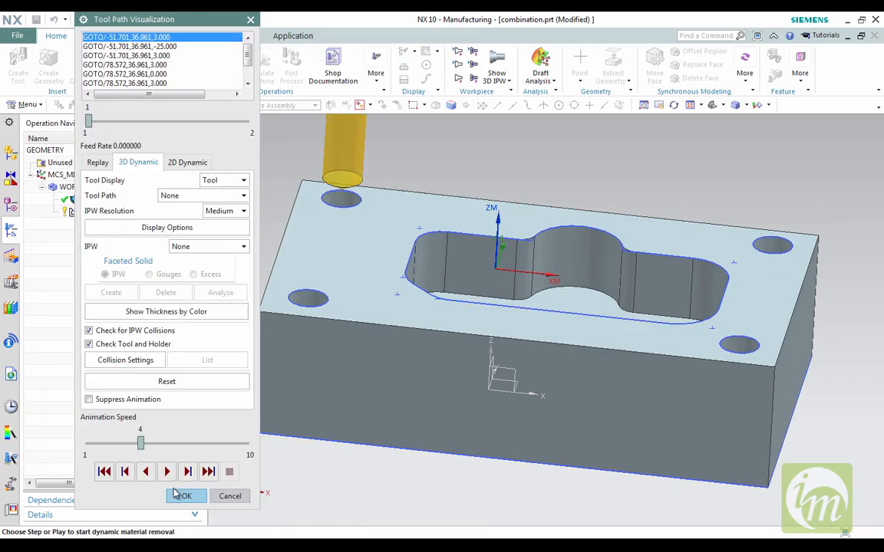
{"action": "left_click", "coordinate": [168, 472]}
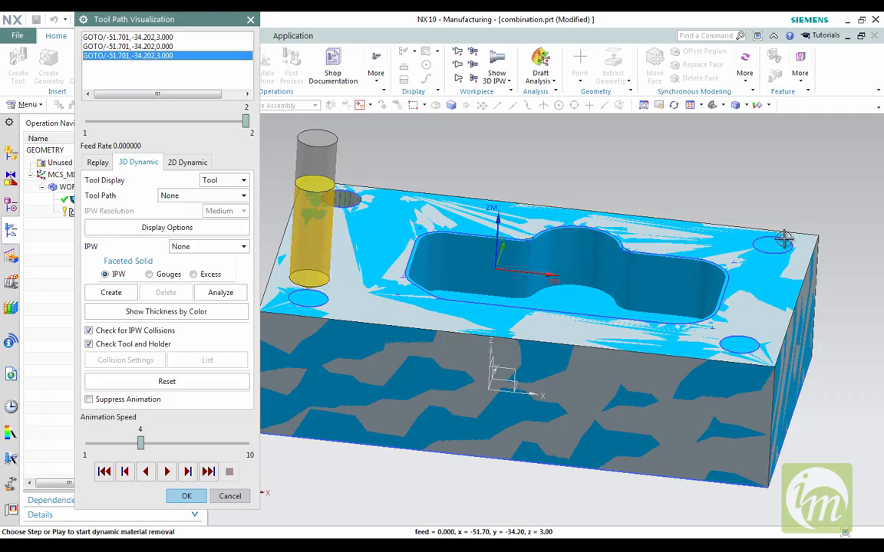
{"action": "left_click", "coordinate": [187, 497]}
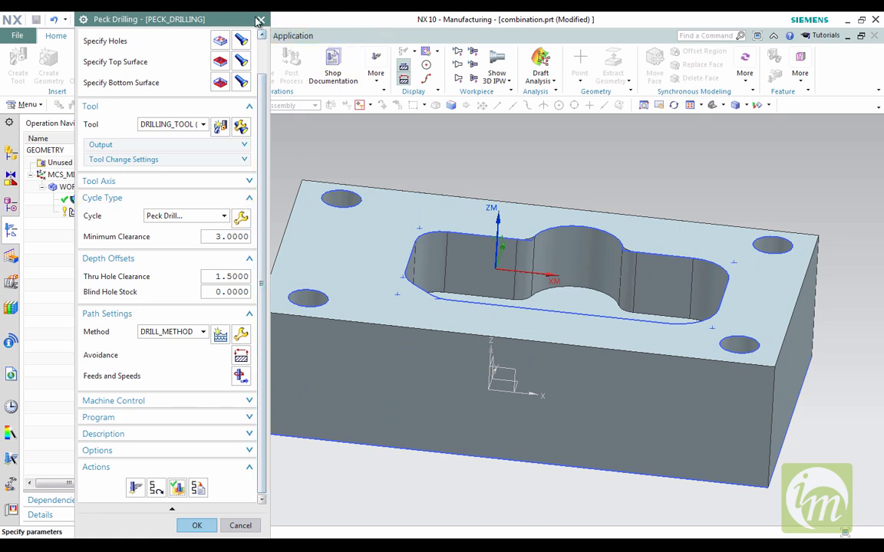
{"action": "left_click", "coordinate": [197, 525]}
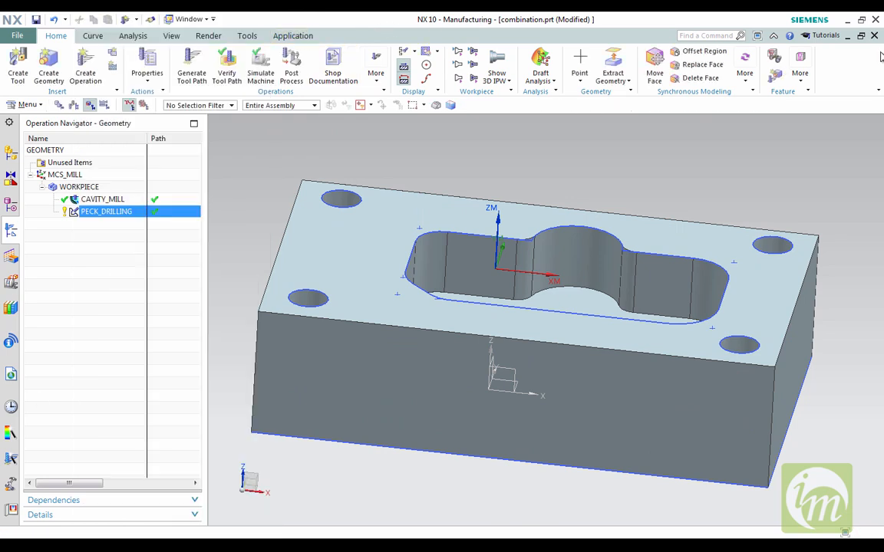
Step: Replay the 3D Dynamic verification of the peck drilling tool path over the four corner holes and accept the operation
{"action": "left_click", "coordinate": [847, 19]}
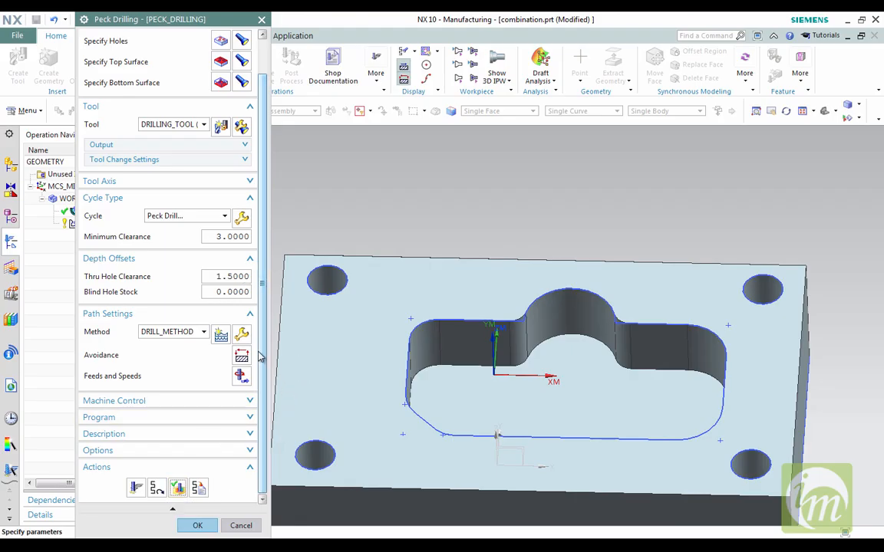
{"action": "scroll", "coordinate": [261, 243], "scroll_direction": "up", "scroll_amount": 2}
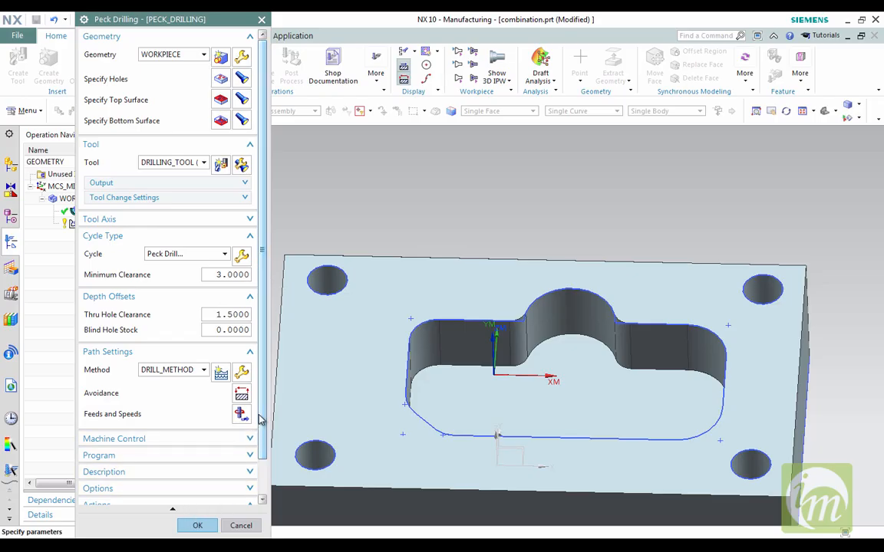
{"action": "scroll", "coordinate": [260, 418], "scroll_direction": "down", "scroll_amount": 2}
{"action": "left_click", "coordinate": [179, 488]}
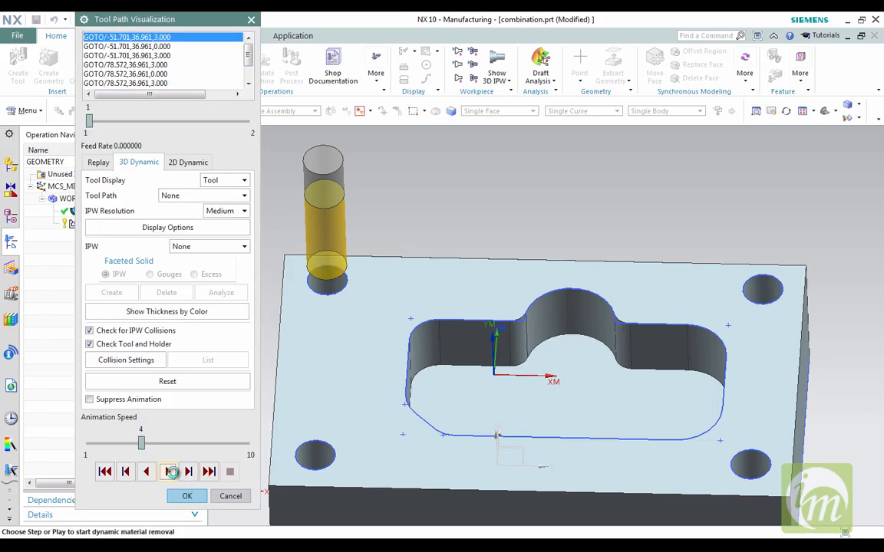
{"action": "left_click", "coordinate": [169, 473]}
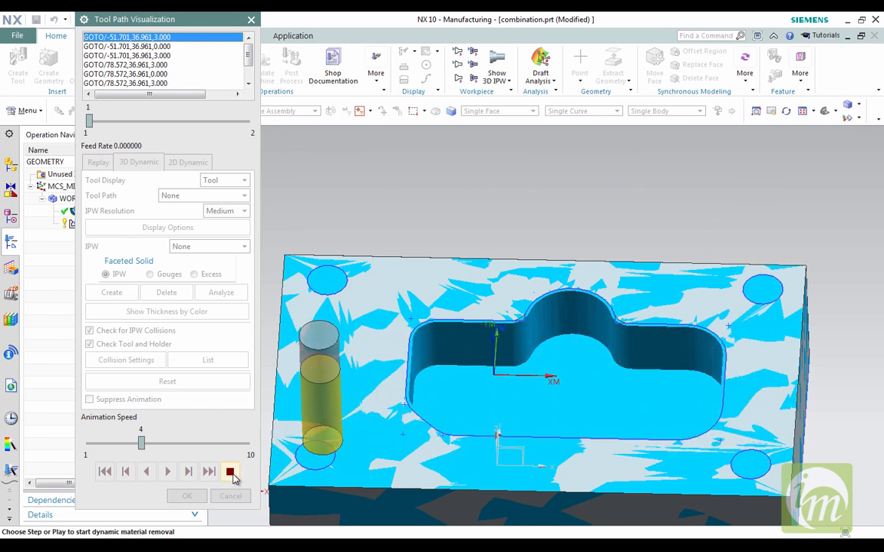
{"action": "left_click", "coordinate": [186, 497]}
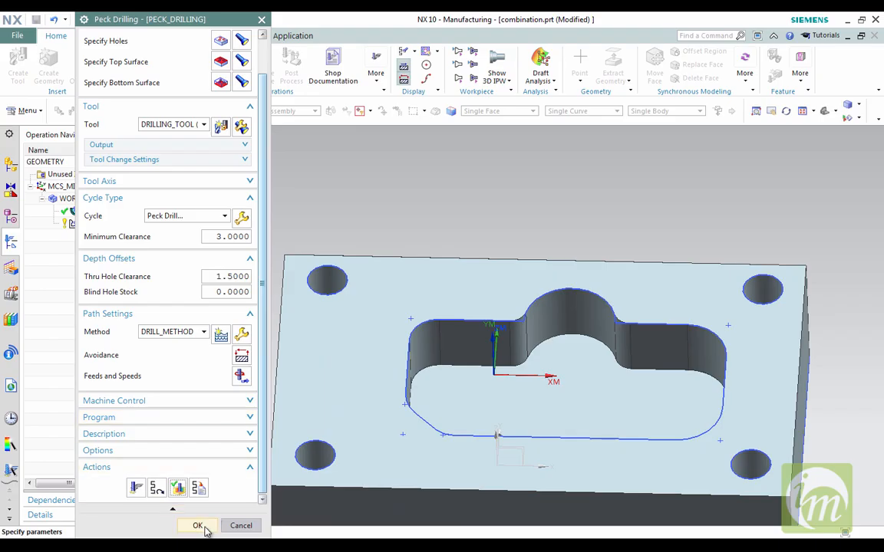
{"action": "left_click", "coordinate": [198, 526]}
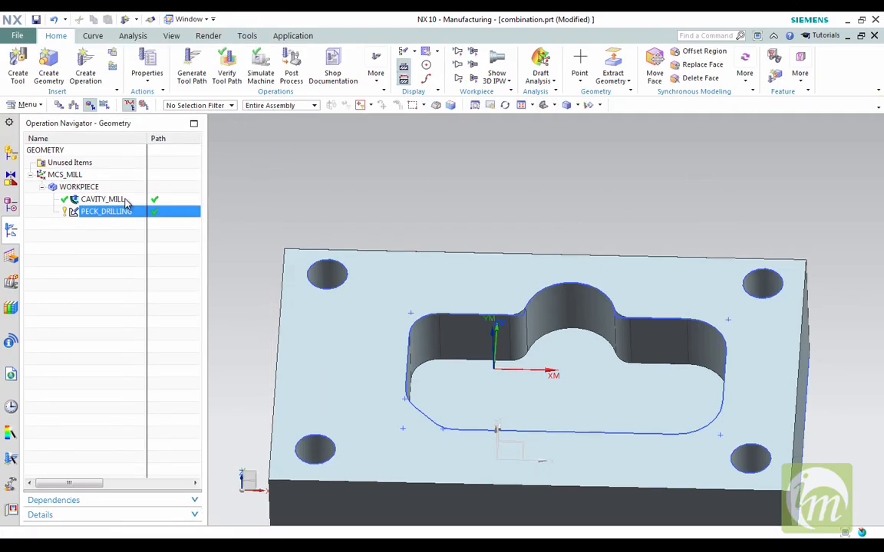
Step: Output shop documentation for CAVITY_MILL in the Operation List Select (TEXT) format and review the listing
{"action": "left_click", "coordinate": [122, 200]}
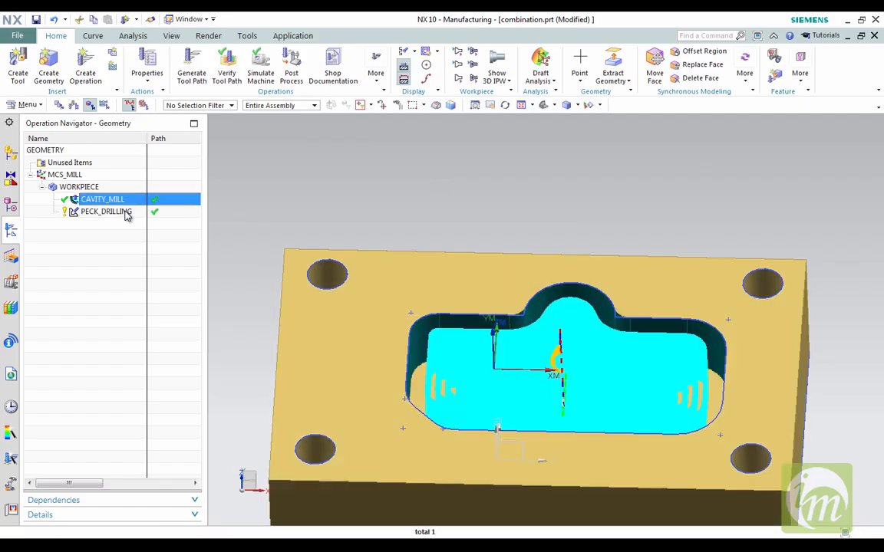
{"action": "left_click", "coordinate": [349, 75]}
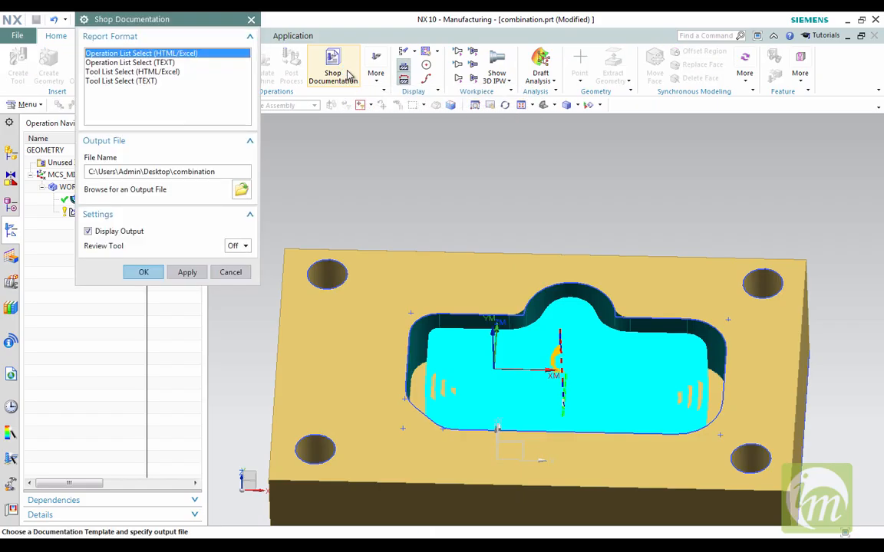
{"action": "left_click", "coordinate": [159, 64]}
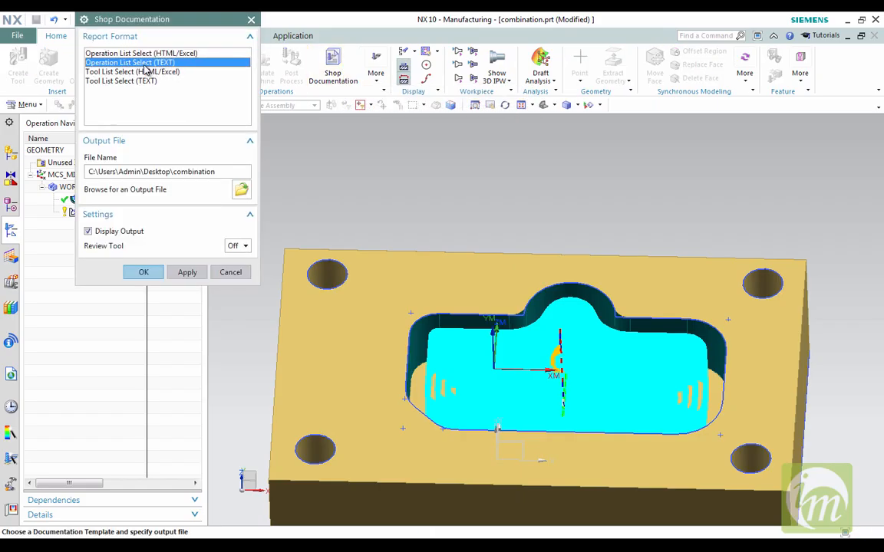
{"action": "left_click", "coordinate": [121, 80]}
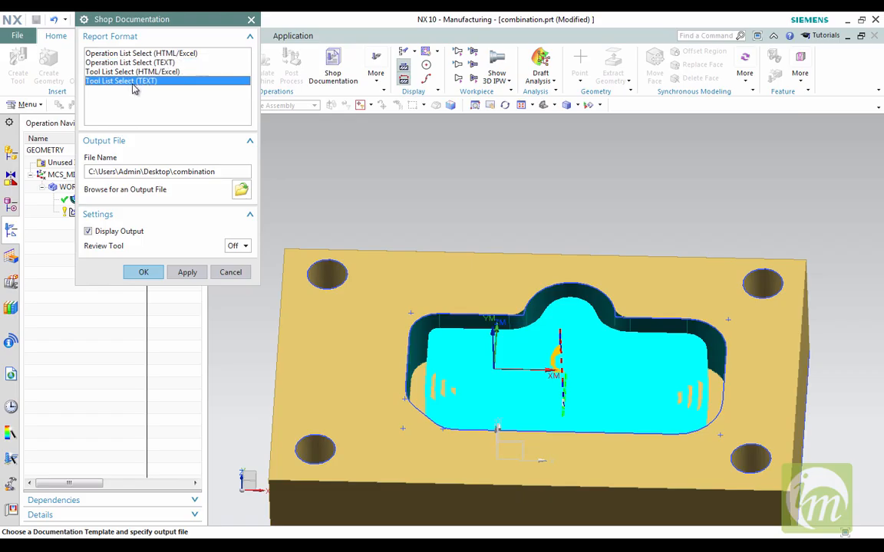
{"action": "left_click", "coordinate": [130, 63]}
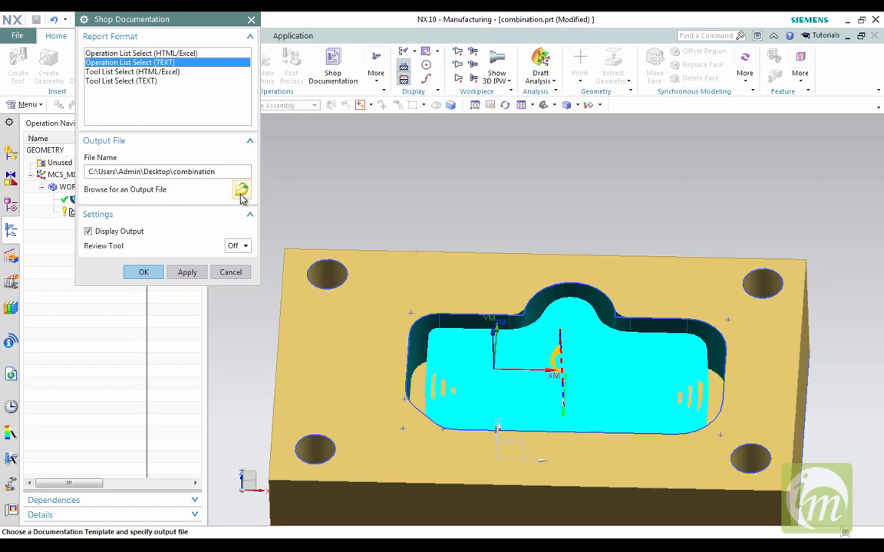
{"action": "left_click", "coordinate": [143, 273]}
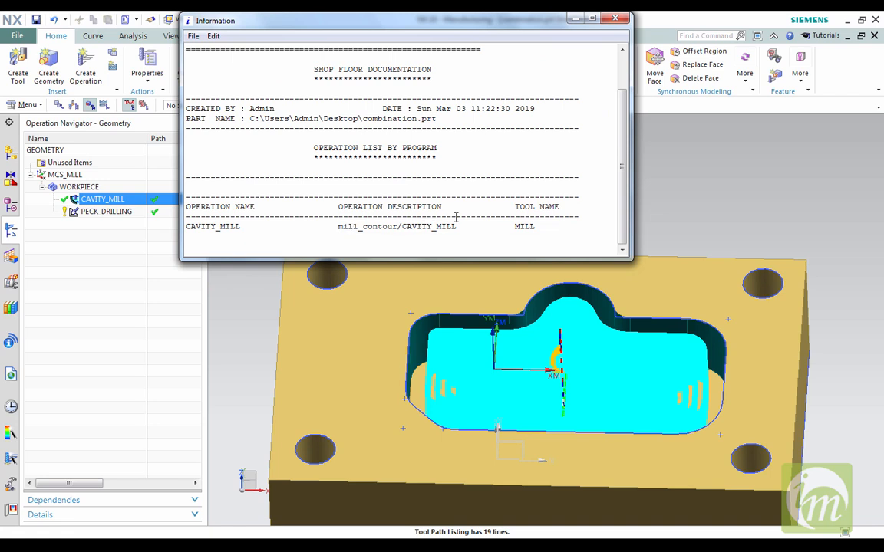
{"action": "scroll", "coordinate": [622, 110], "scroll_direction": "up", "scroll_amount": 2}
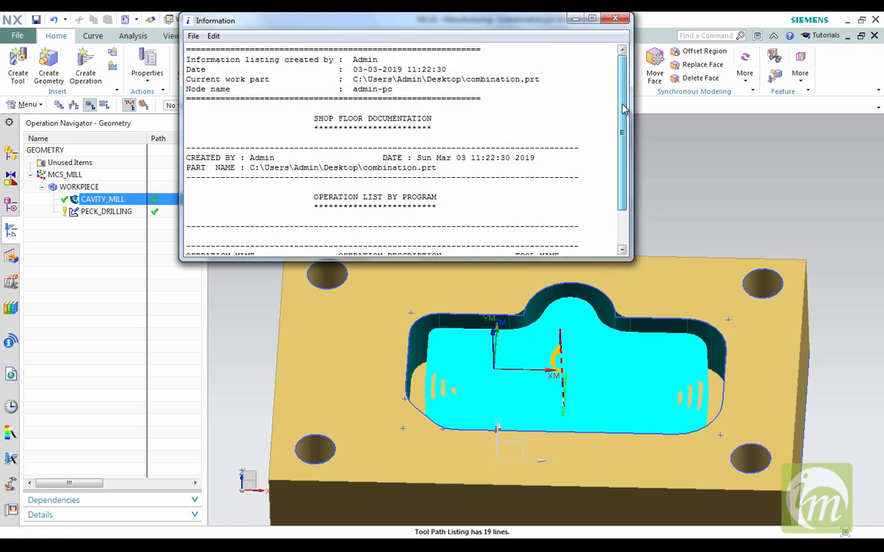
{"action": "scroll", "coordinate": [623, 122], "scroll_direction": "down", "scroll_amount": 2}
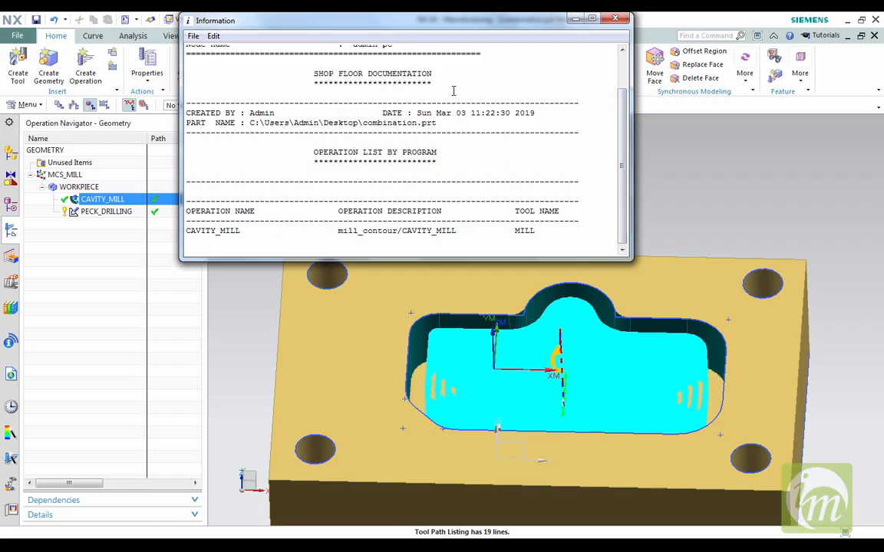
{"action": "left_click", "coordinate": [614, 17]}
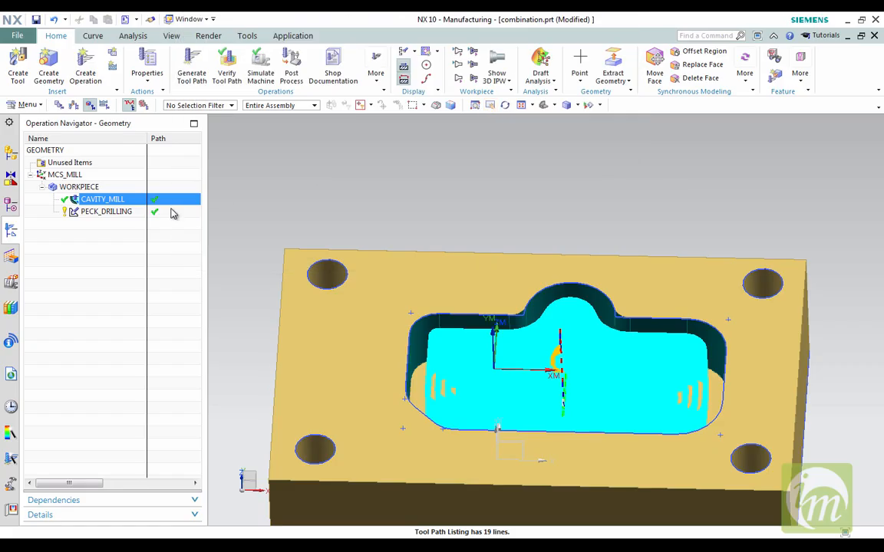
Step: Output the text operation list for CAVITY_MILL and PECK_DRILLING together, overwriting combination.txt
{"action": "left_click", "coordinate": [113, 213]}
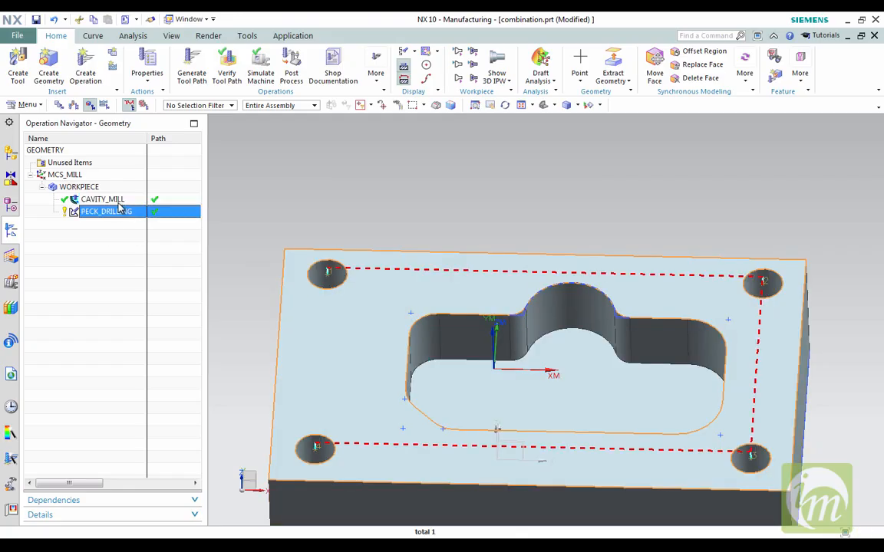
{"action": "left_click", "coordinate": [108, 200], "text": "ctrl"}
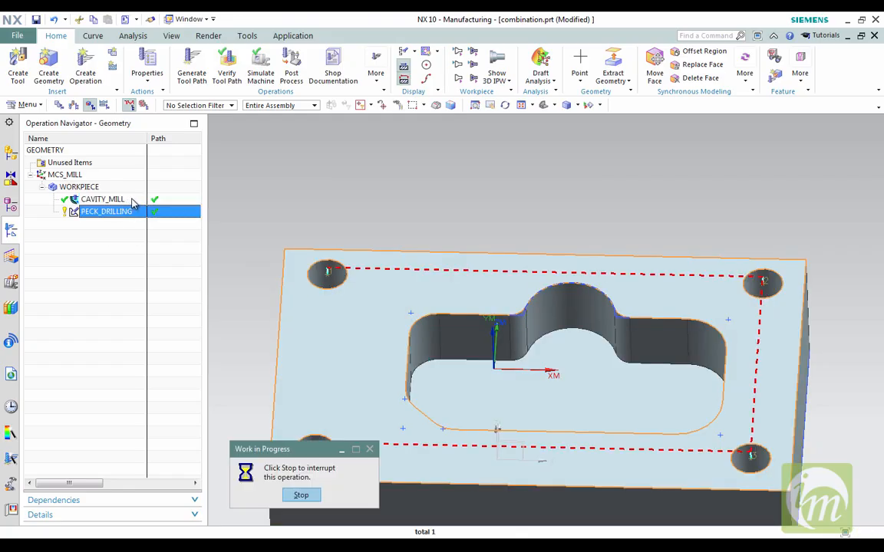
{"action": "left_click", "coordinate": [332, 68]}
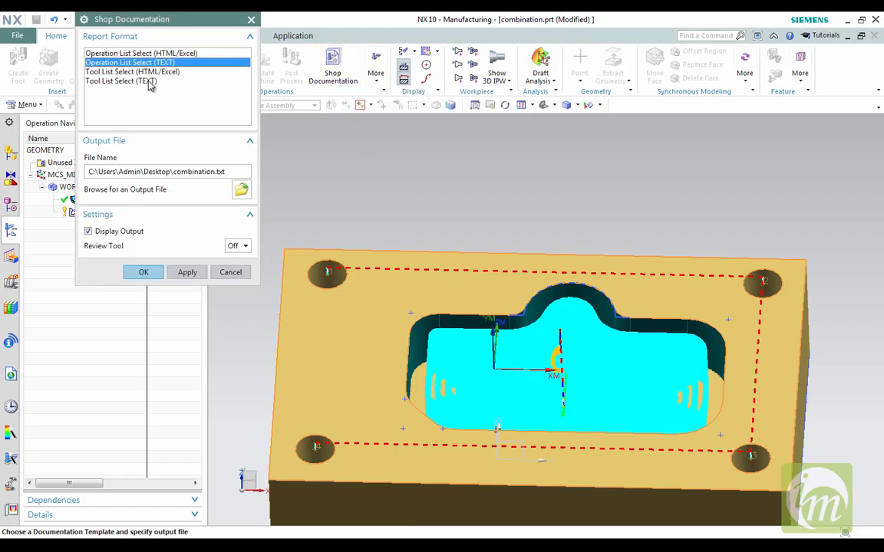
{"action": "left_click", "coordinate": [142, 273]}
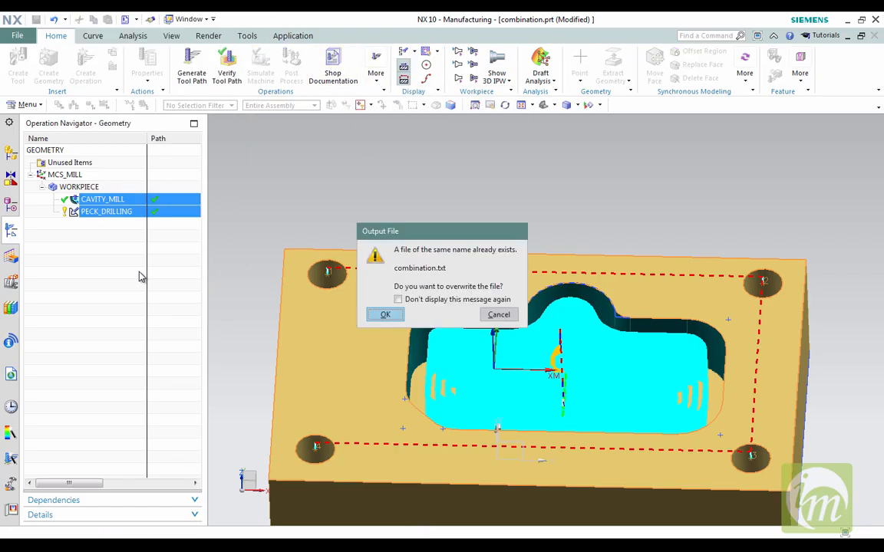
{"action": "left_click", "coordinate": [378, 315]}
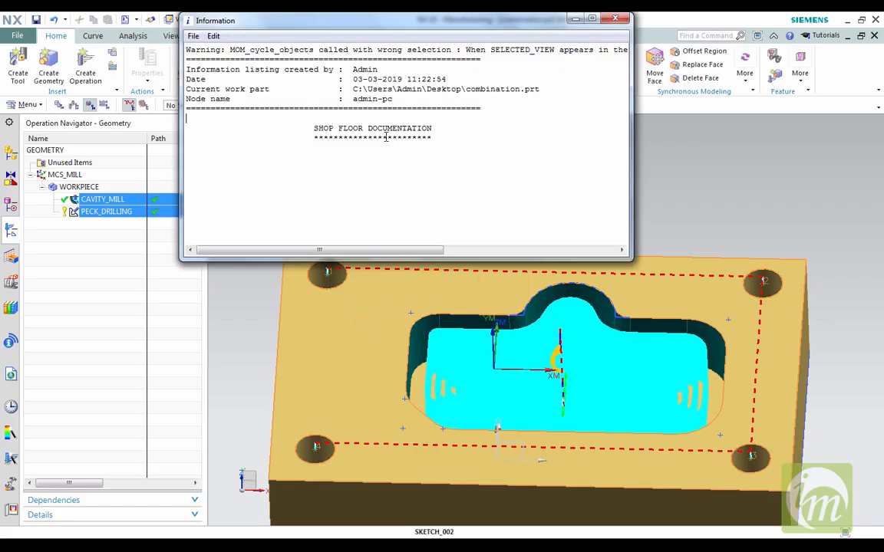
{"action": "left_click", "coordinate": [614, 17]}
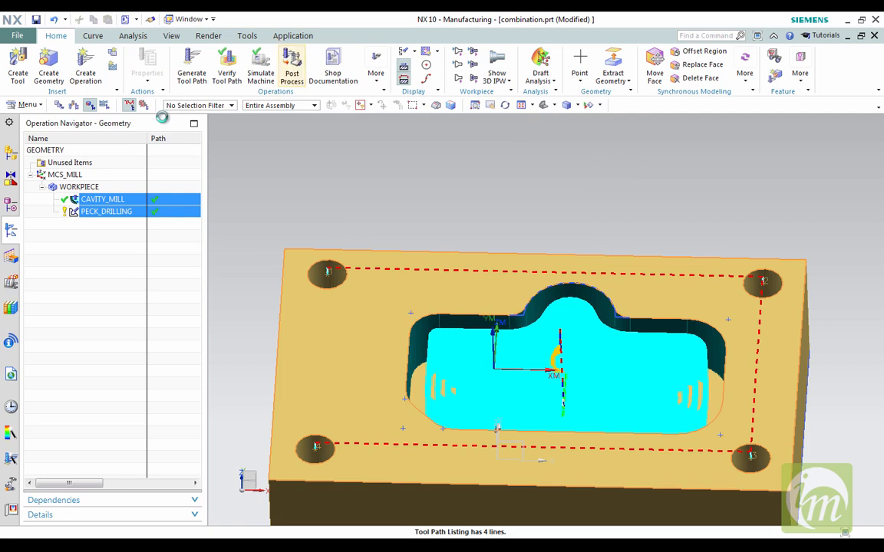
Step: Postprocess CAVITY_MILL and PECK_DRILLING together as one program group with MILL_3_AXIS, overwriting combination.ptp
{"action": "left_click", "coordinate": [291, 67]}
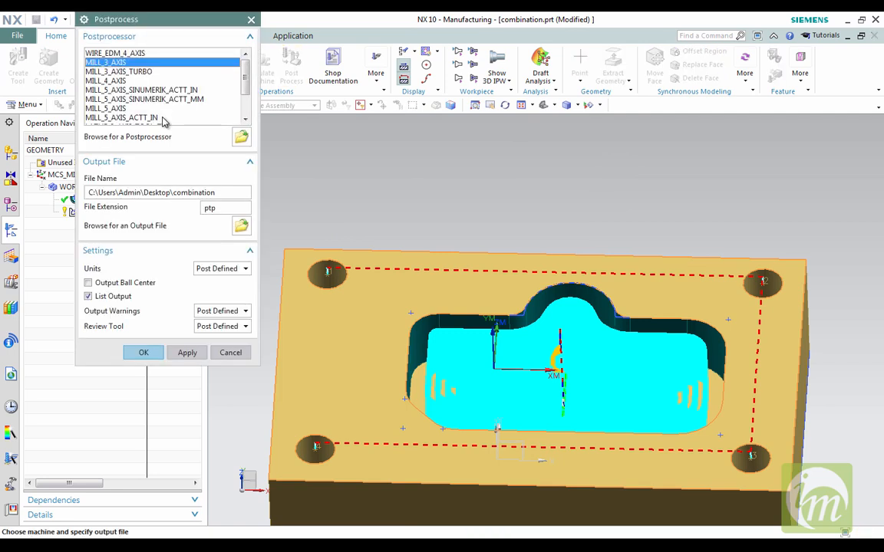
{"action": "key", "text": "Return"}
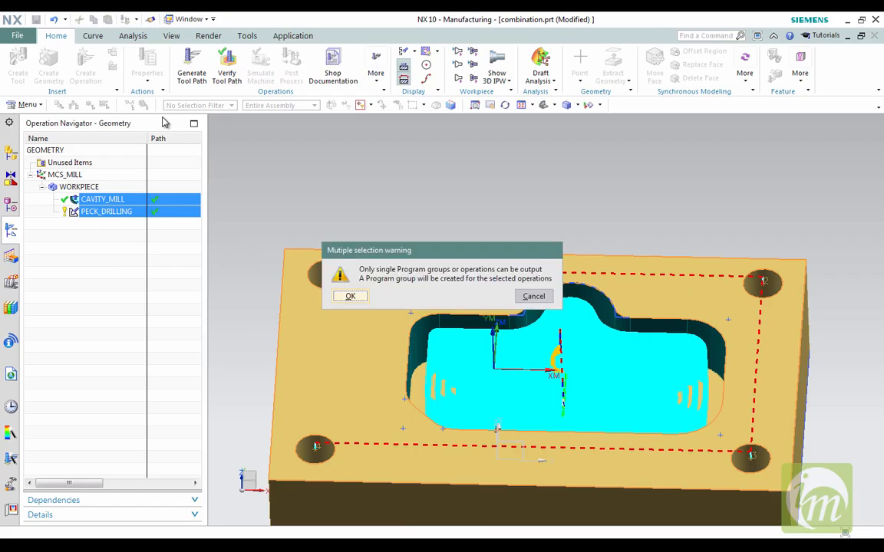
{"action": "key", "text": "Return"}
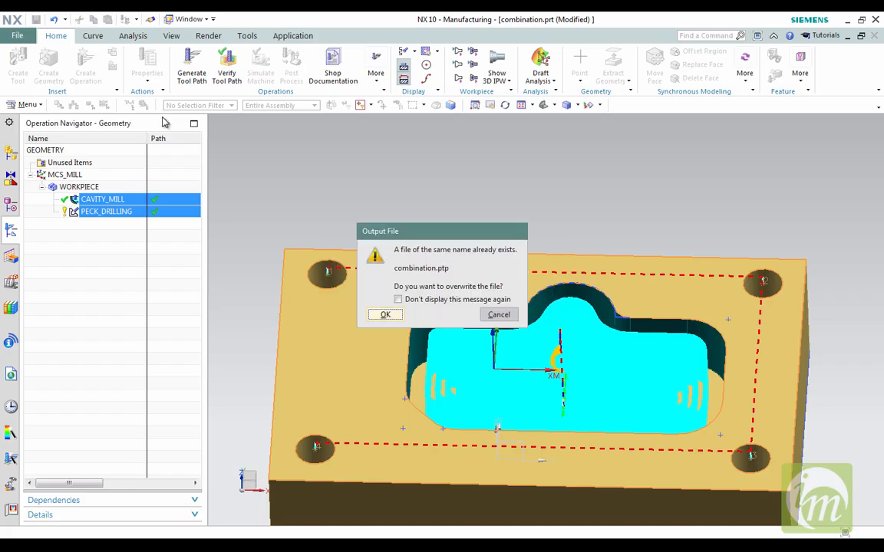
{"action": "key", "text": "Return"}
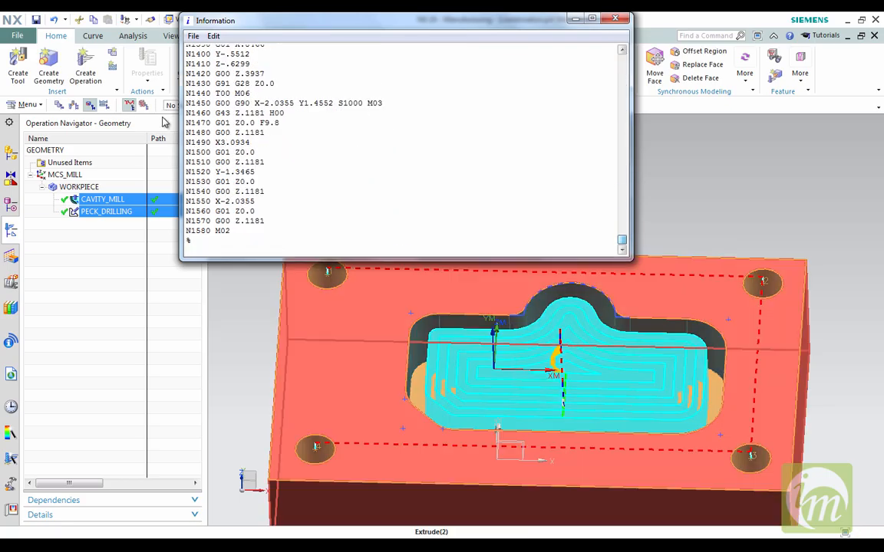
{"action": "key", "text": "alt+F4"}
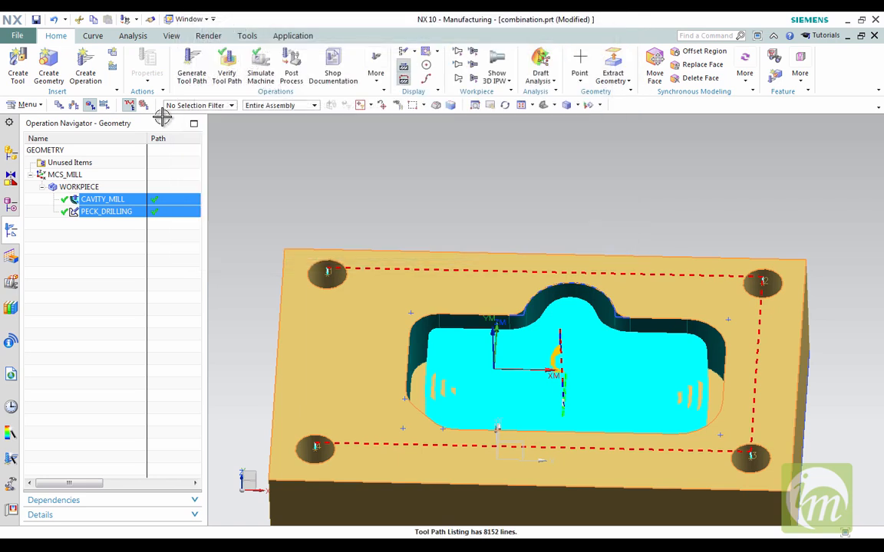